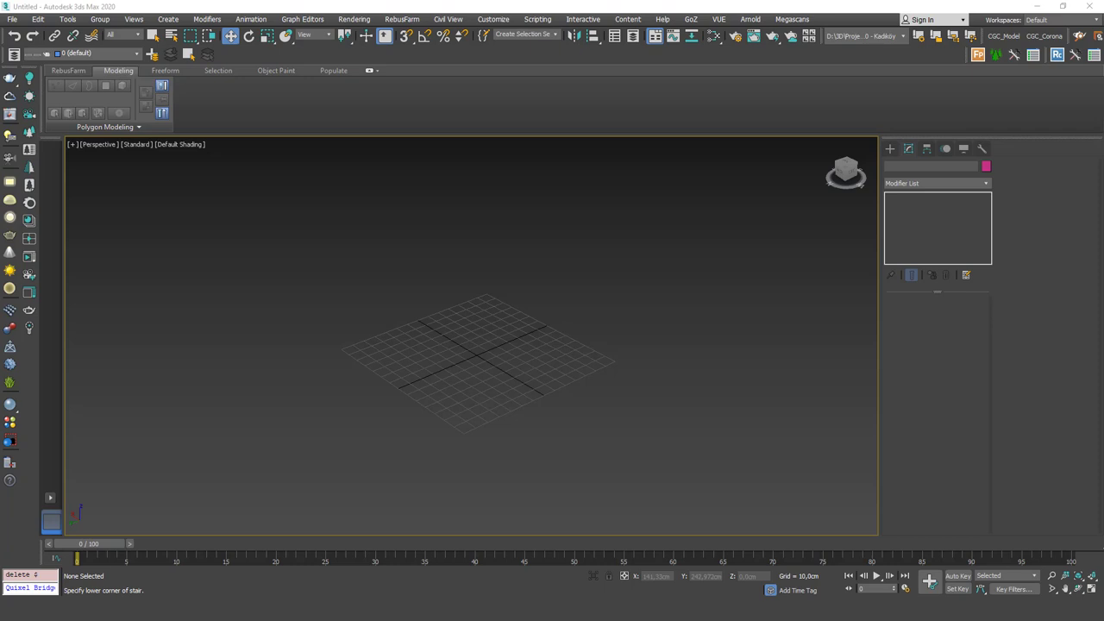
{"action": "left_click", "coordinate": [889, 149]}
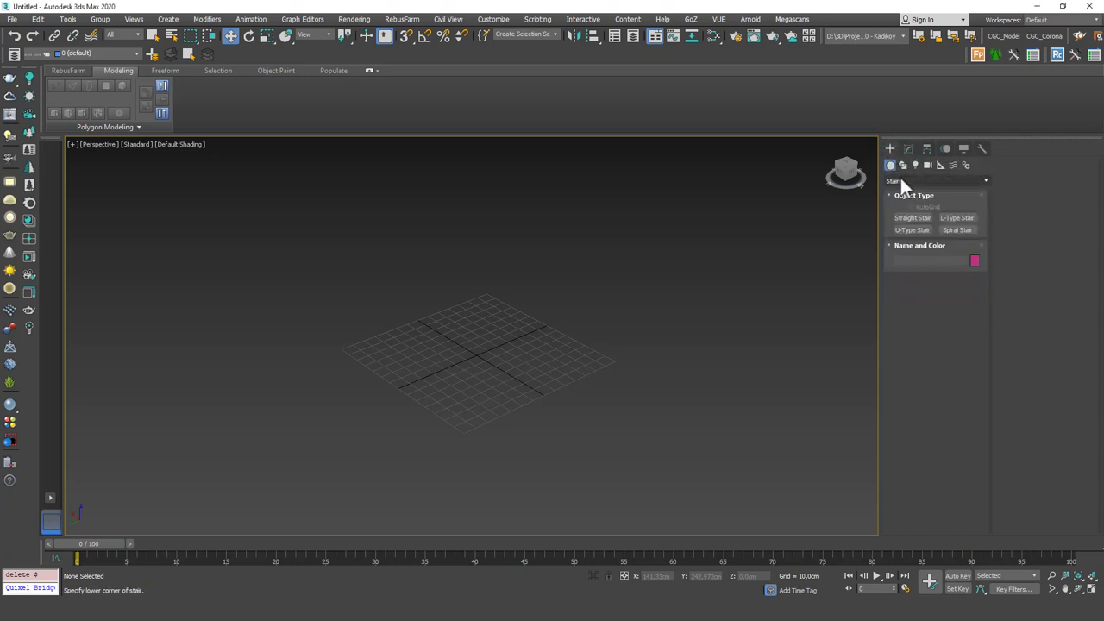
{"action": "left_click", "coordinate": [899, 180]}
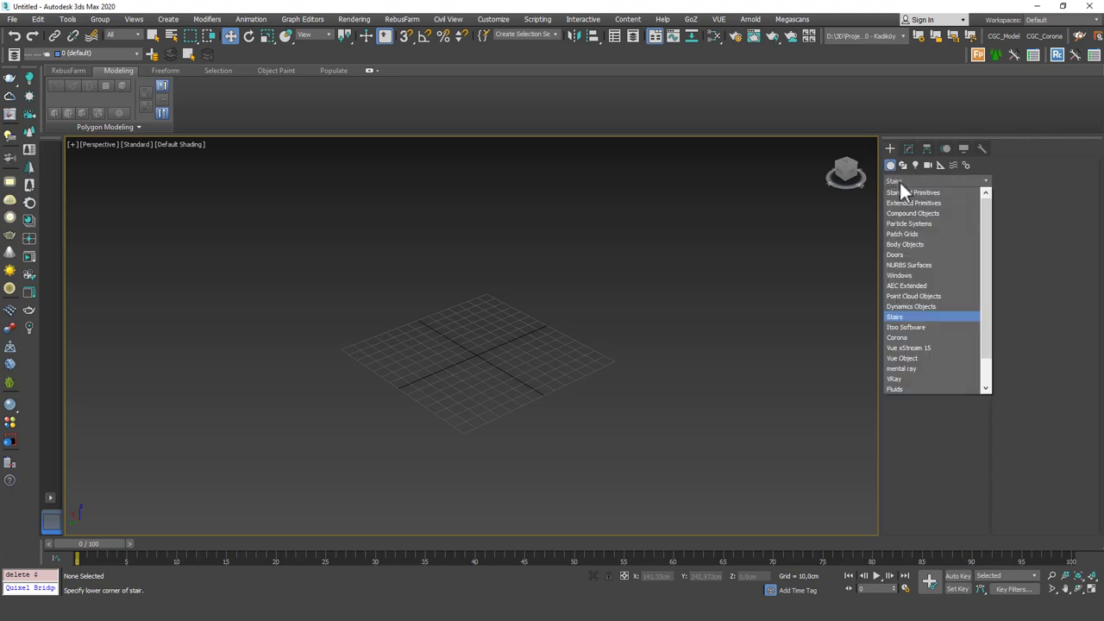
{"action": "left_click", "coordinate": [897, 317]}
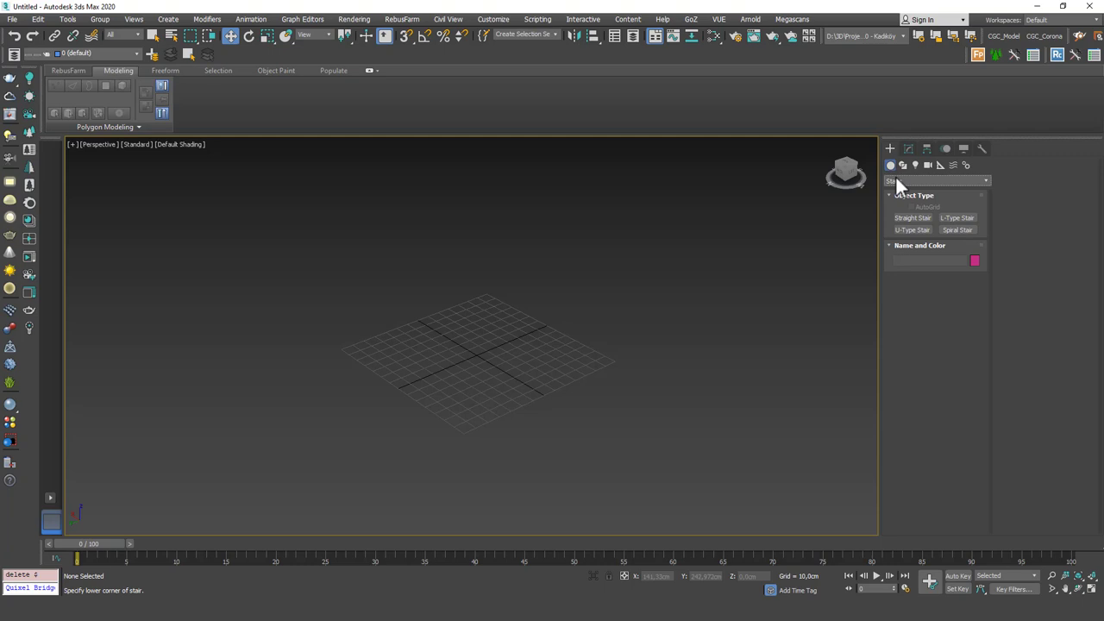
- Create a standard primitive box about 81 cm long, 92 cm wide and 41 cm high at the centre of the grid
{"action": "left_click", "coordinate": [898, 179]}
{"action": "left_click", "coordinate": [906, 184]}
{"action": "left_click", "coordinate": [914, 181]}
{"action": "left_click", "coordinate": [908, 193]}
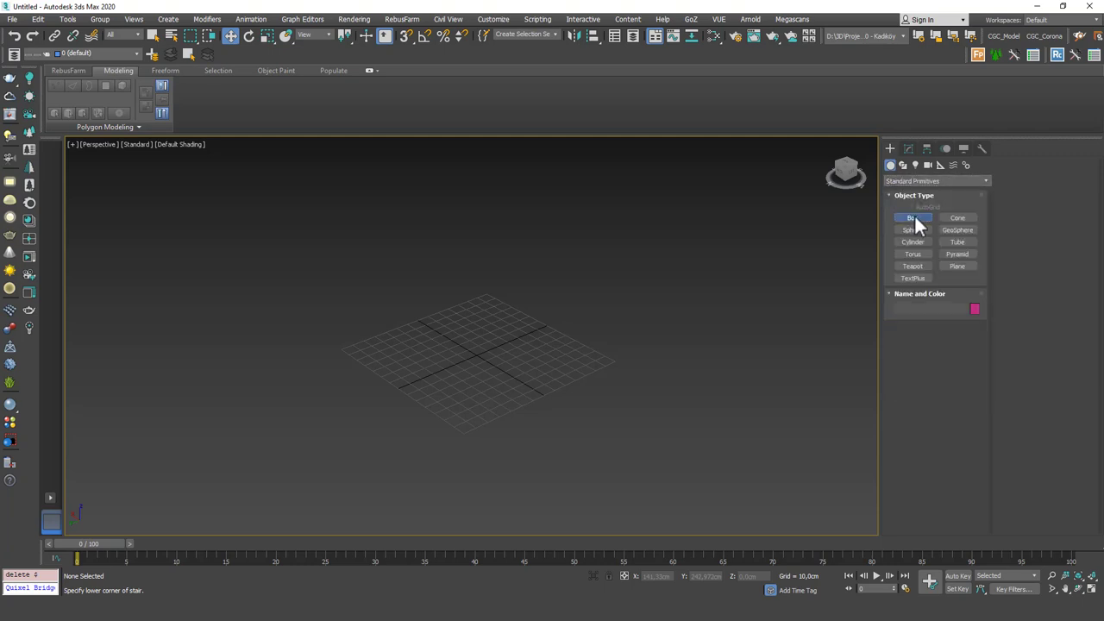
{"action": "left_click", "coordinate": [912, 218]}
{"action": "middle_click_drag", "start_coordinate": [468, 321], "coordinate": [518, 357], "text": "alt"}
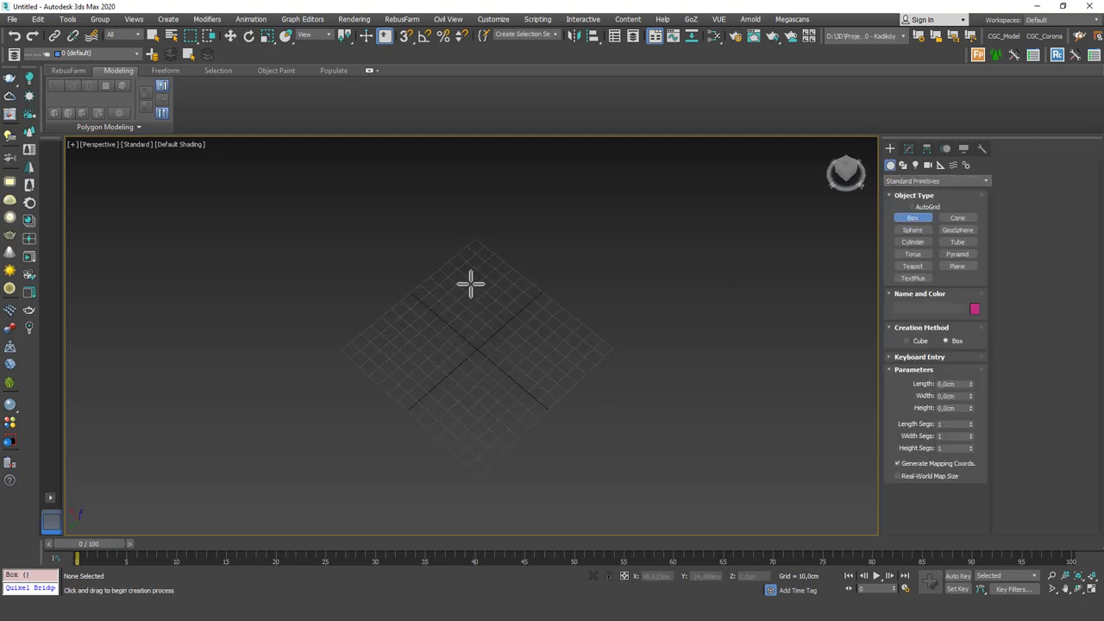
{"action": "left_click_drag", "start_coordinate": [471, 284], "coordinate": [483, 429]}
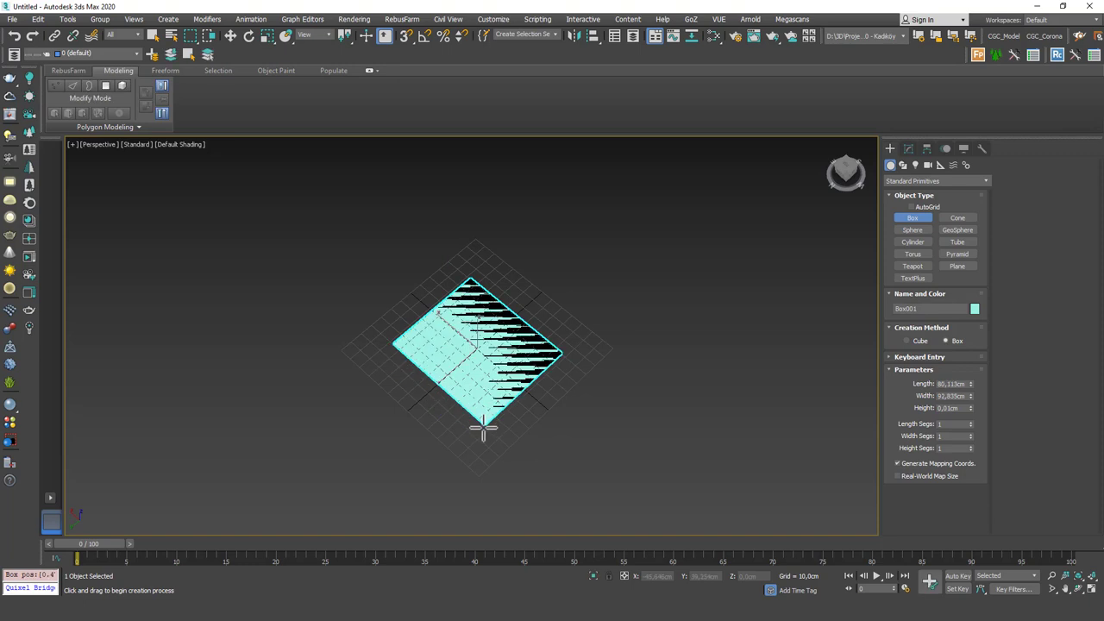
{"action": "left_click", "coordinate": [473, 362]}
{"action": "right_click", "coordinate": [541, 342]}
{"action": "middle_click_drag", "start_coordinate": [660, 342], "coordinate": [478, 429], "text": "alt"}
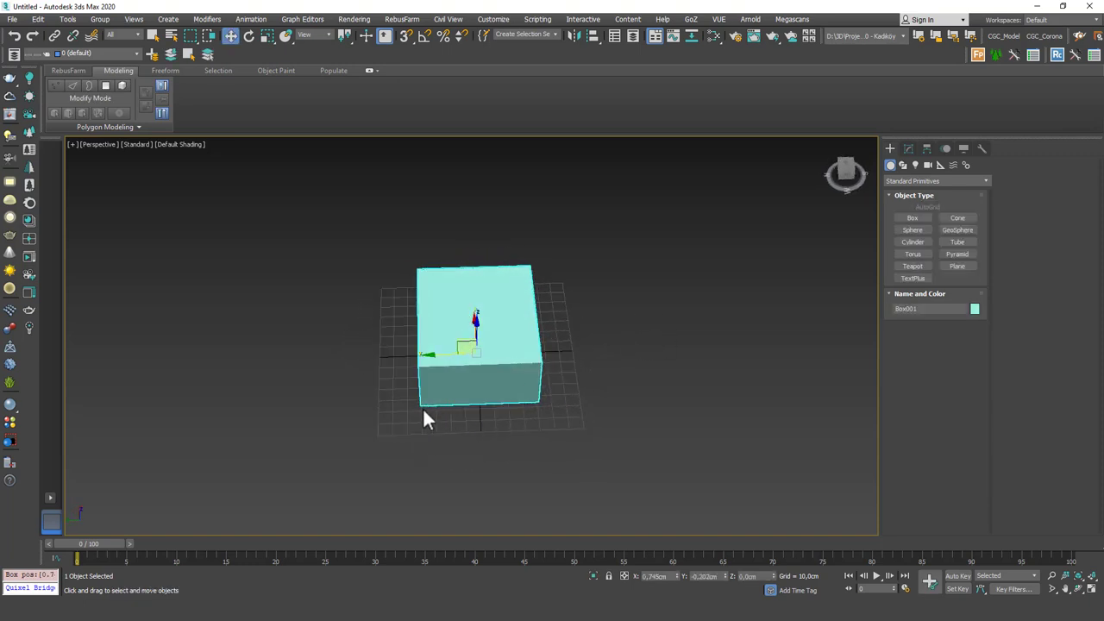
{"action": "middle_click_drag", "start_coordinate": [634, 357], "coordinate": [388, 345], "text": "alt"}
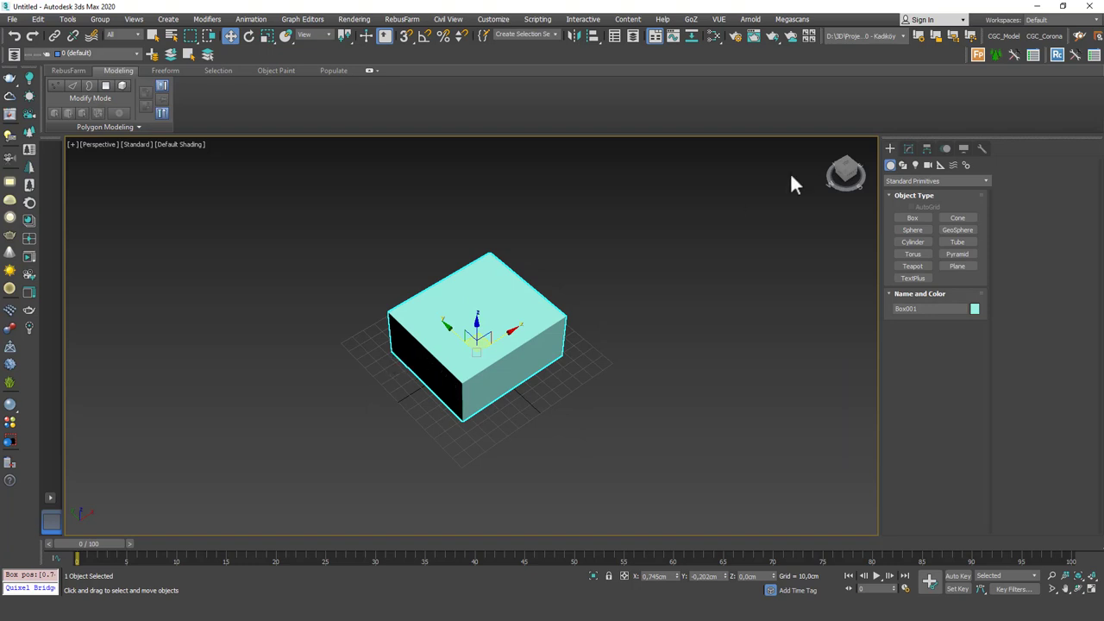
- Draw an open straight stair snapped to the box's base corners, about 81 cm long, 185 cm wide and 84 cm high
{"action": "left_click", "coordinate": [908, 148]}
{"action": "left_click", "coordinate": [891, 148]}
{"action": "left_click", "coordinate": [919, 181]}
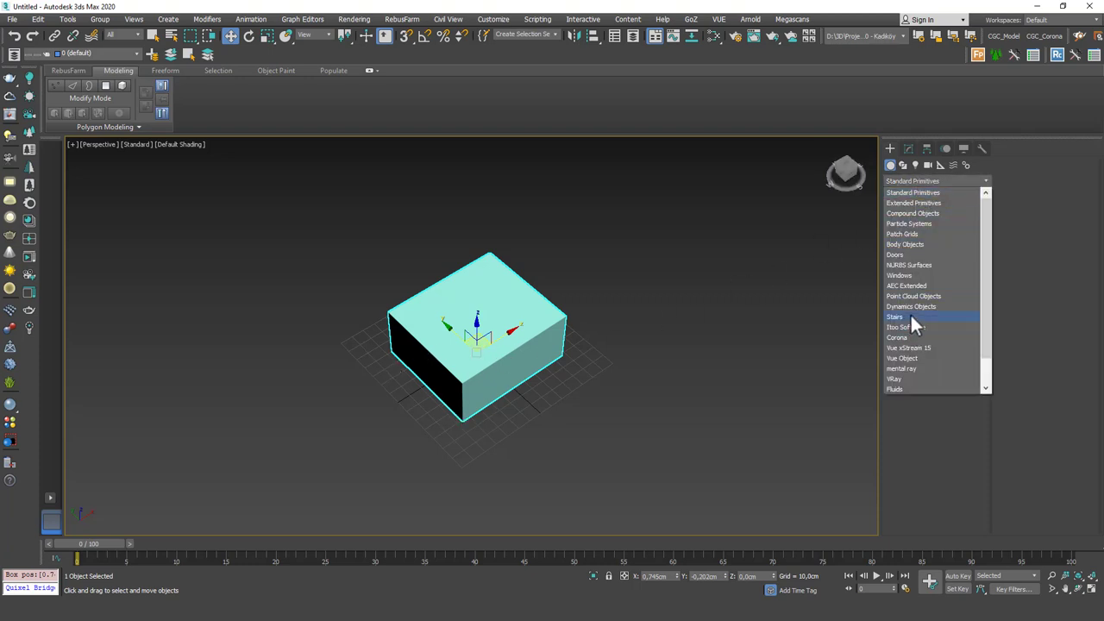
{"action": "left_click", "coordinate": [910, 316]}
{"action": "left_click", "coordinate": [910, 217]}
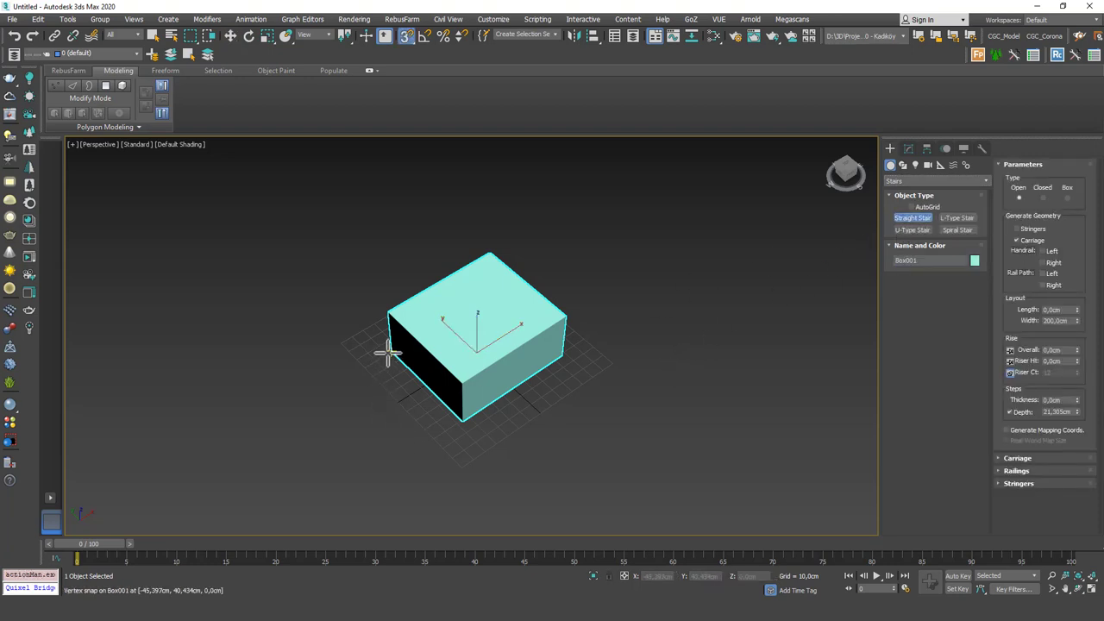
{"action": "left_click_drag", "start_coordinate": [382, 353], "coordinate": [467, 420]}
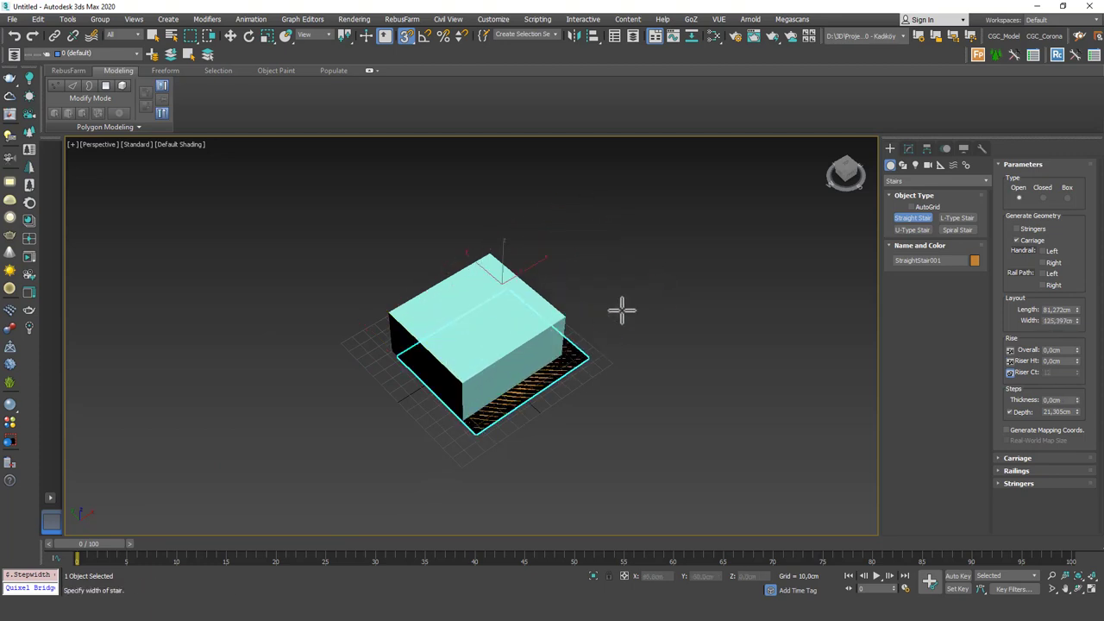
{"action": "left_click", "coordinate": [640, 290]}
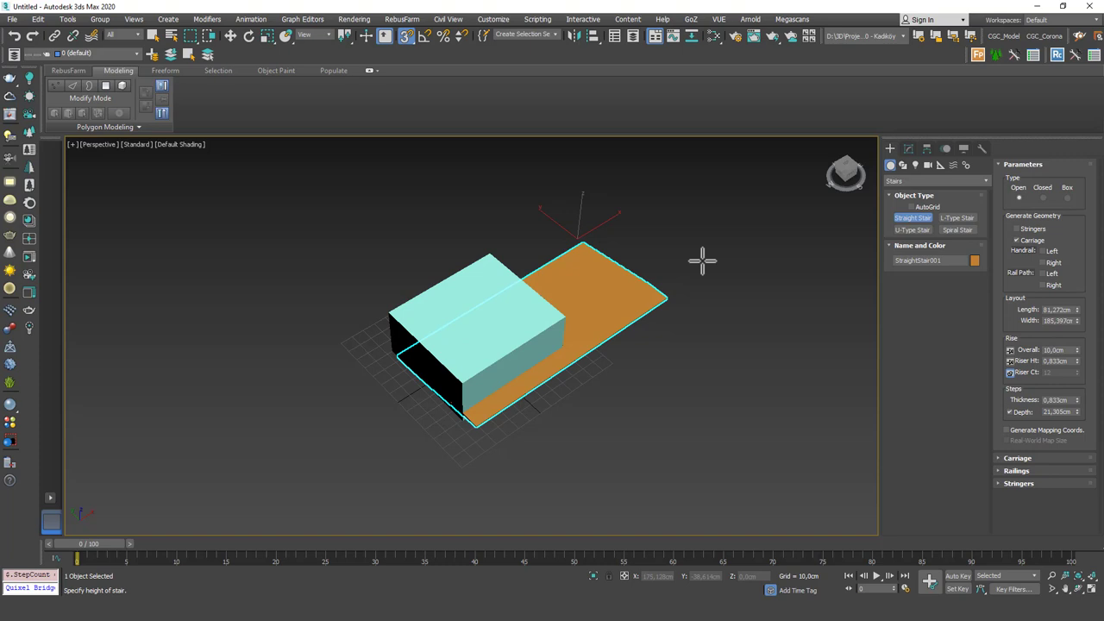
{"action": "left_click", "coordinate": [671, 182]}
{"action": "middle_click_drag", "start_coordinate": [586, 264], "coordinate": [694, 326], "text": "alt"}
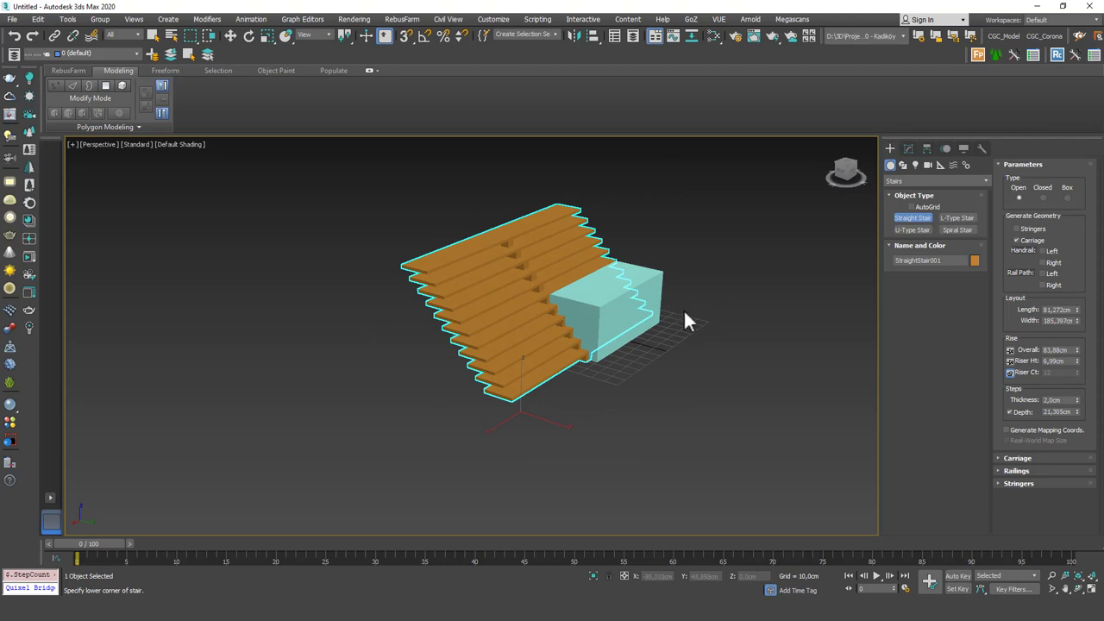
- Delete the reference box and select the straight stair
{"action": "right_click", "coordinate": [686, 315]}
{"action": "left_click", "coordinate": [646, 279]}
{"action": "key", "text": "Delete"}
{"action": "left_click", "coordinate": [588, 278]}
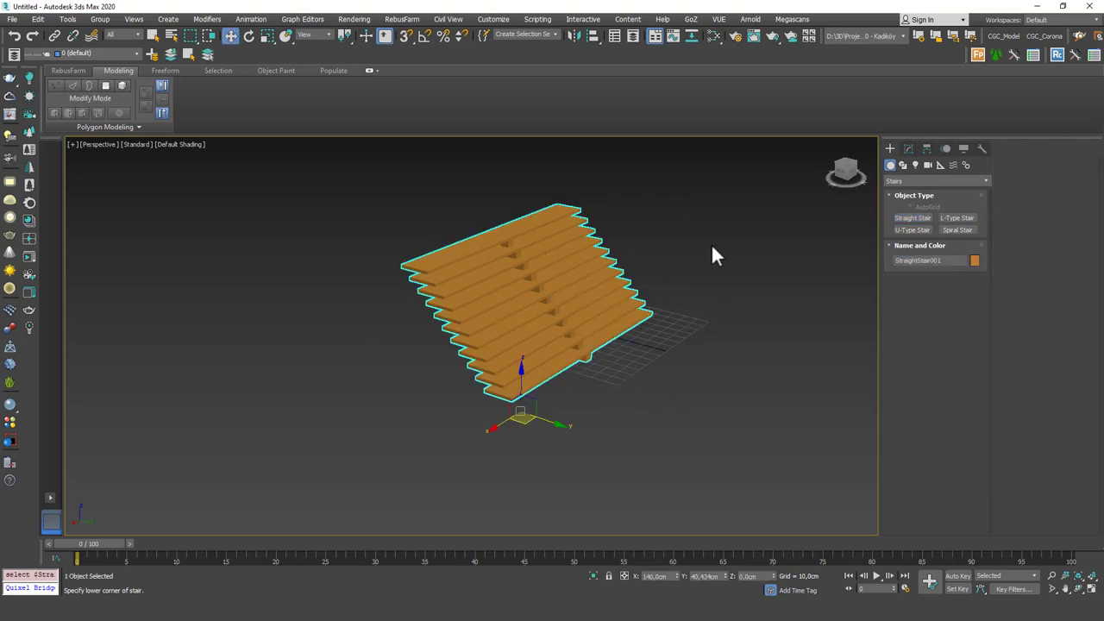
{"action": "left_click", "coordinate": [616, 358]}
{"action": "left_click", "coordinate": [590, 280]}
- Open the straight stair's parameters for modification and set its layout width to 200 cm
{"action": "left_click", "coordinate": [907, 150]}
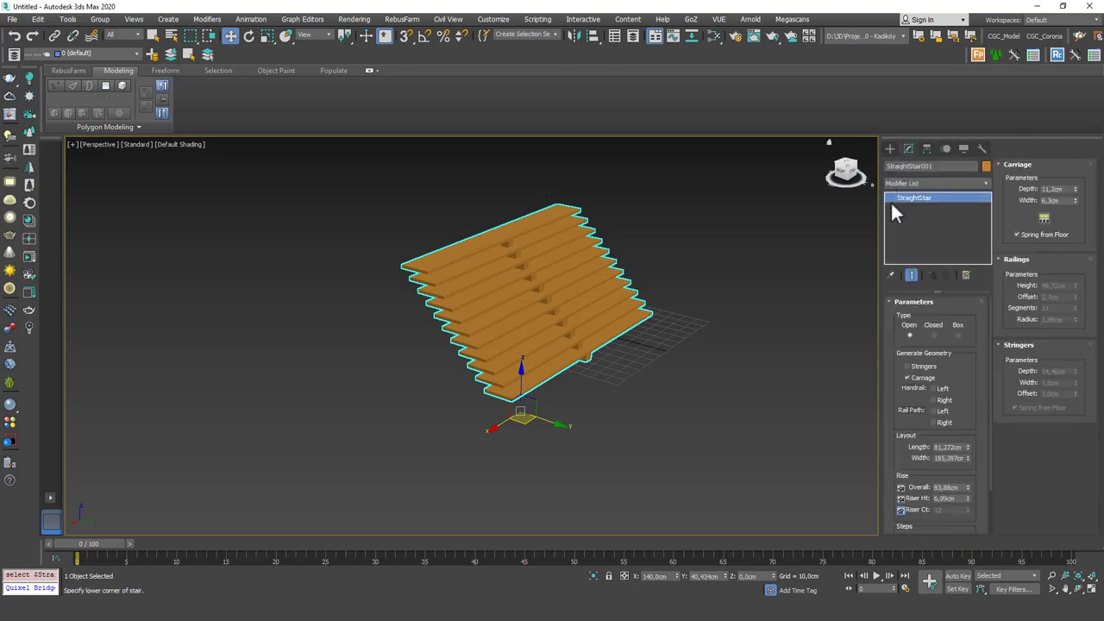
{"action": "left_click_drag", "start_coordinate": [971, 375], "coordinate": [964, 358]}
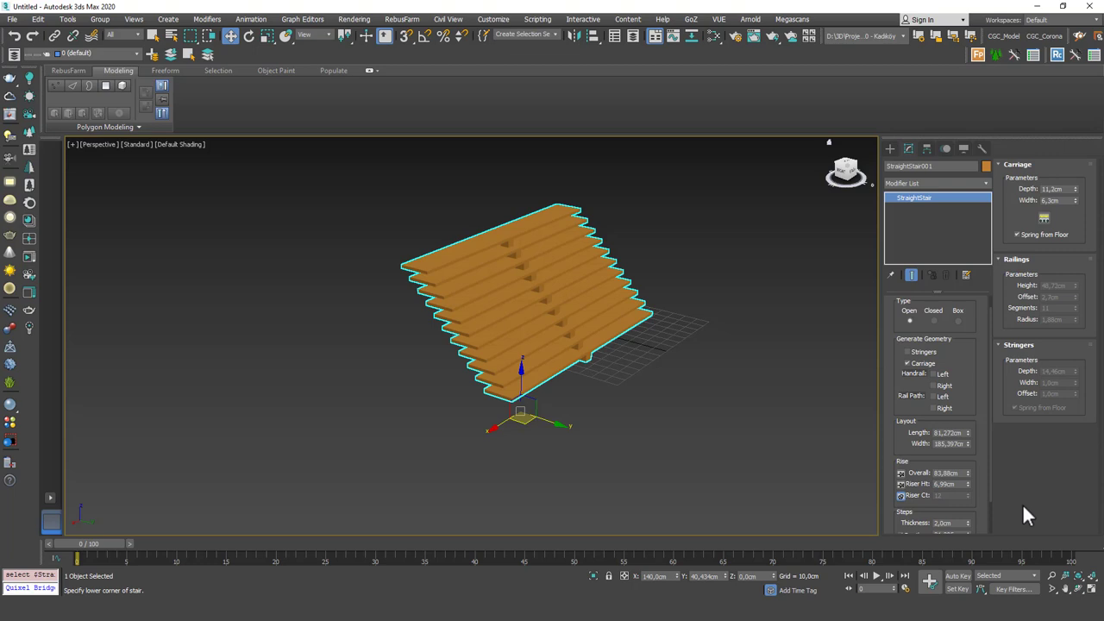
{"action": "left_click_drag", "start_coordinate": [967, 370], "coordinate": [964, 325]}
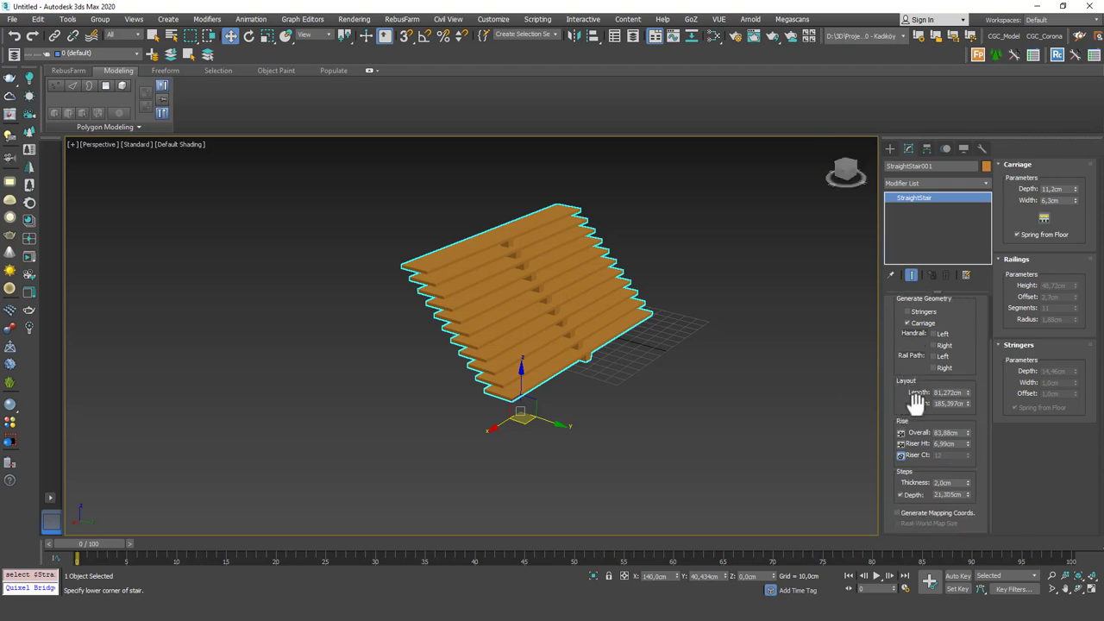
{"action": "middle_click_drag", "start_coordinate": [596, 328], "coordinate": [722, 350], "text": "alt"}
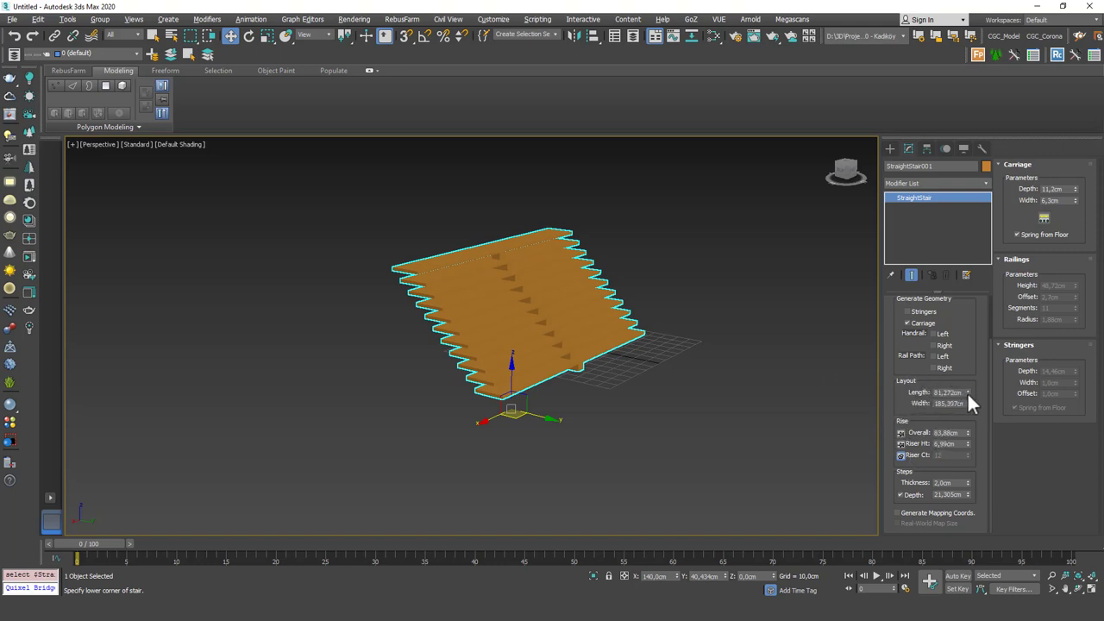
{"action": "left_click_drag", "start_coordinate": [966, 392], "coordinate": [958, 361]}
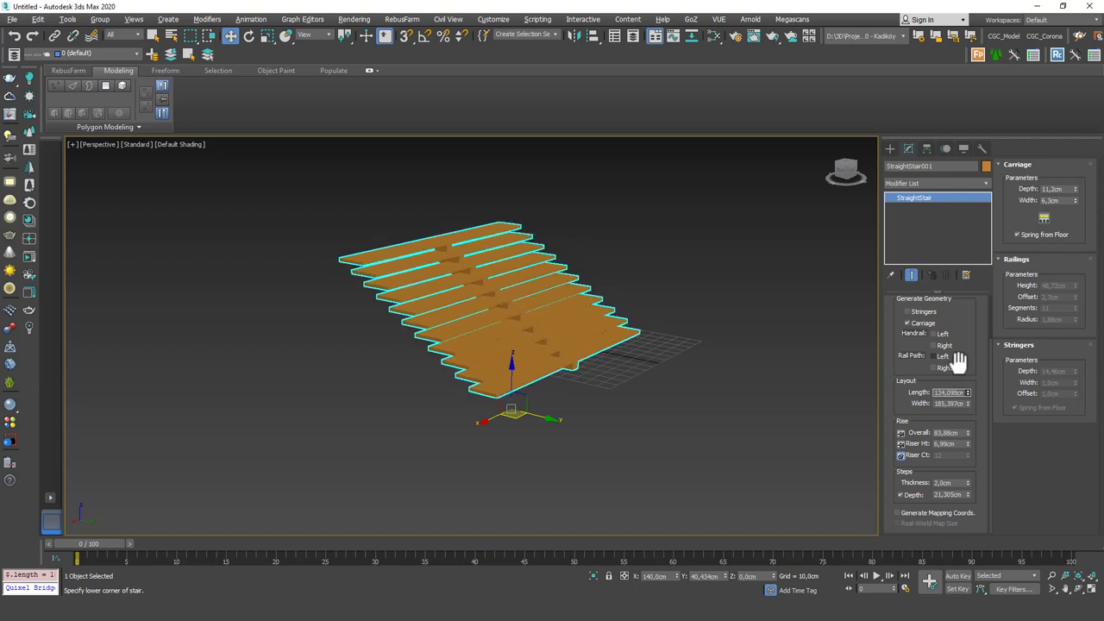
{"action": "mouse_move", "coordinate": [967, 402]}
{"action": "left_mouse_down"}
{"action": "mouse_move", "coordinate": [970, 382]}
{"action": "mouse_move", "coordinate": [967, 406]}
{"action": "left_mouse_up"}
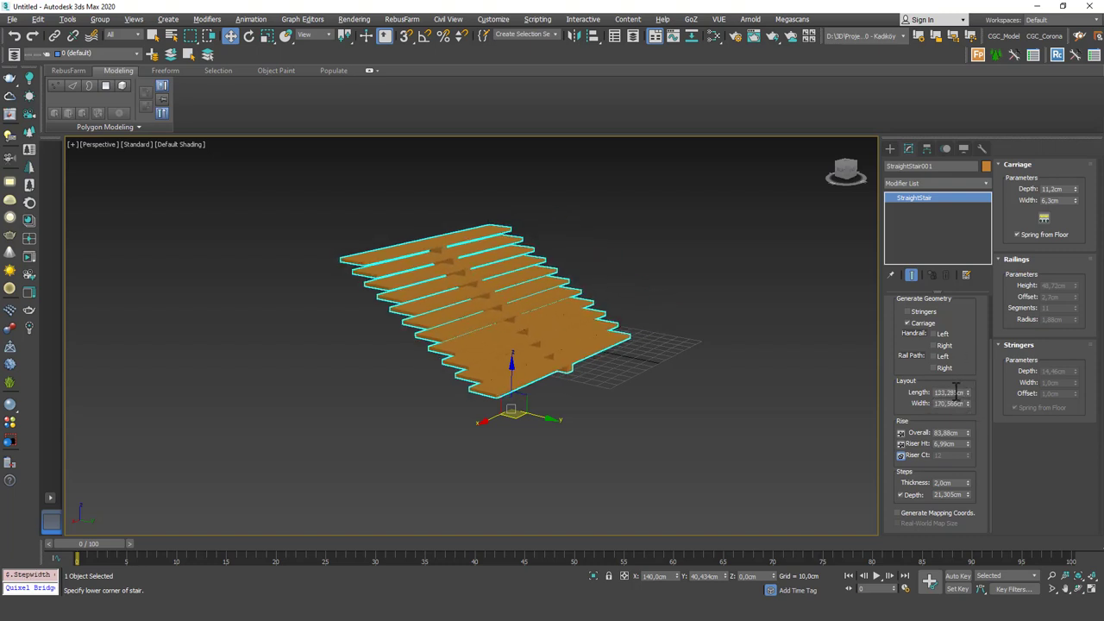
{"action": "double_click", "coordinate": [956, 390]}
{"action": "double_click", "coordinate": [954, 404]}
{"action": "type", "text": "200"}
{"action": "key", "text": "Return"}
- Set the straight stair's layout length to 250 cm
{"action": "middle_click_drag", "start_coordinate": [638, 333], "coordinate": [579, 411]}
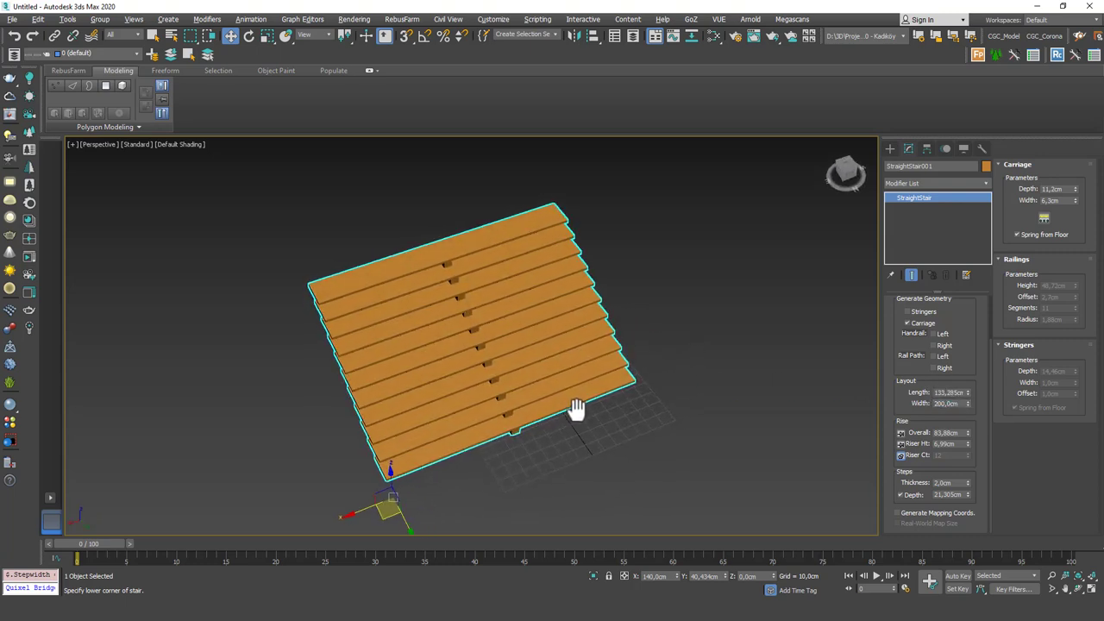
{"action": "left_click_drag", "start_coordinate": [969, 392], "coordinate": [969, 371]}
{"action": "left_click", "coordinate": [955, 392]}
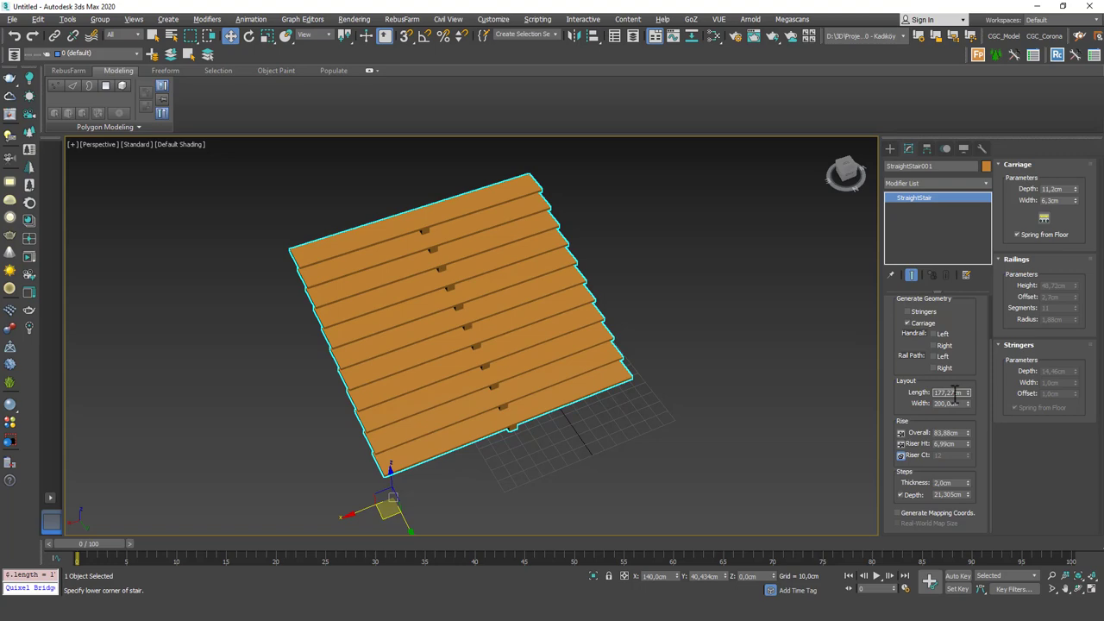
{"action": "type", "text": "250"}
{"action": "key", "text": "Return"}
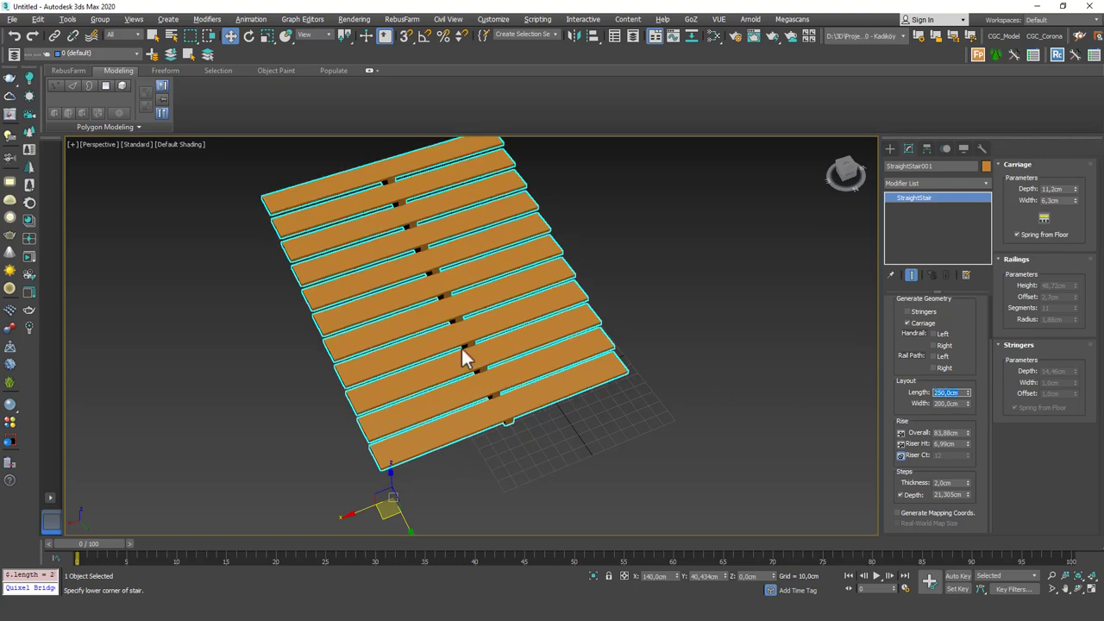
- Set the straight stair's riser height to 18 cm
{"action": "middle_click_drag", "start_coordinate": [463, 358], "coordinate": [483, 309], "text": "alt"}
{"action": "middle_click_drag", "start_coordinate": [483, 308], "coordinate": [503, 331]}
{"action": "scroll", "coordinate": [503, 330], "scroll_direction": "up", "scroll_amount": 2}
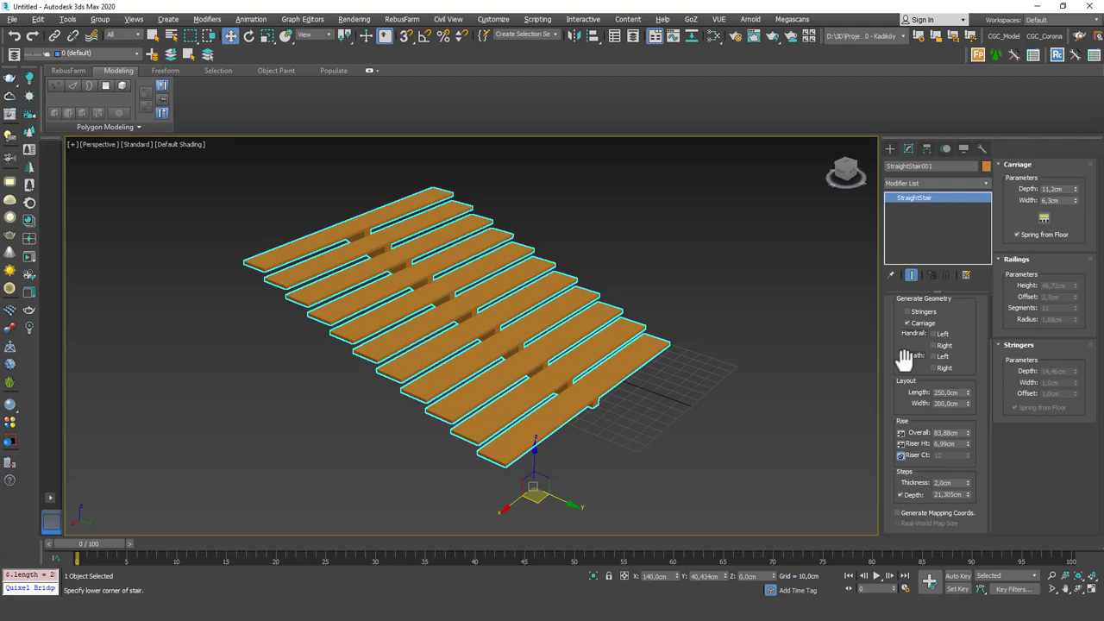
{"action": "left_click_drag", "start_coordinate": [964, 444], "coordinate": [934, 445]}
{"action": "type", "text": "18"}
{"action": "key", "text": "Return"}
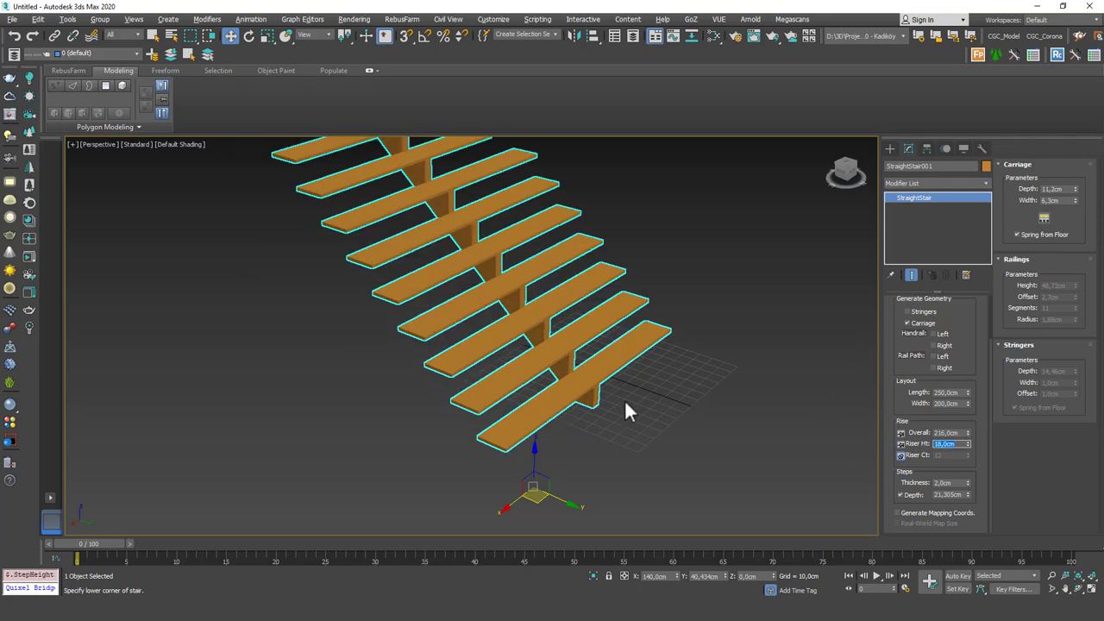
{"action": "scroll", "coordinate": [624, 399], "scroll_direction": "down", "scroll_amount": 5}
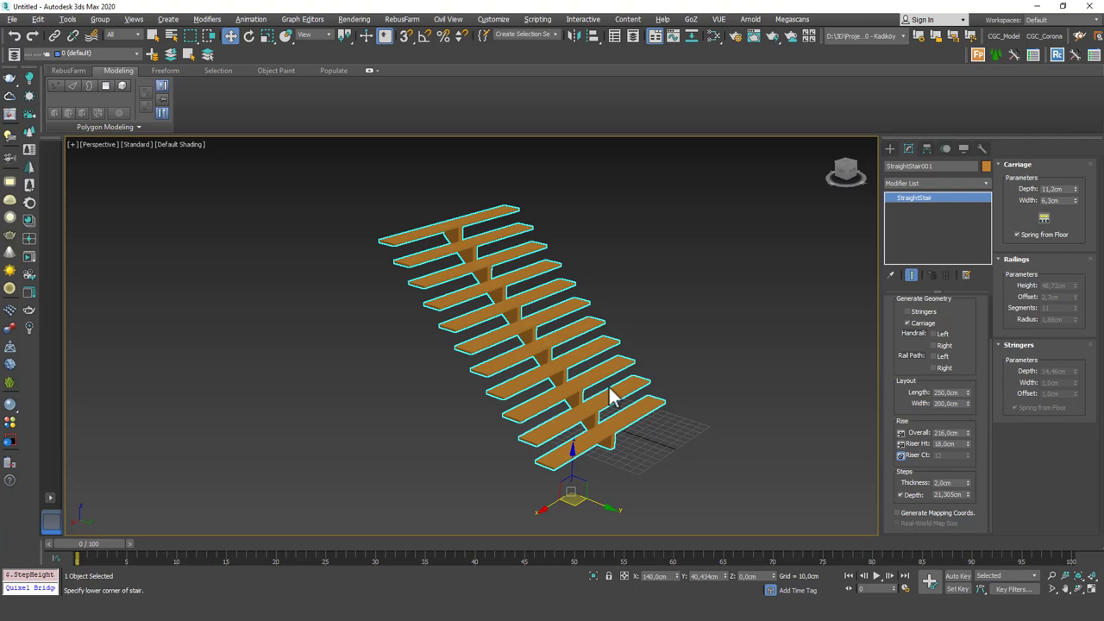
- Lock the riser height of the stair and enter an overall rise of 300 cm
{"action": "left_click", "coordinate": [902, 445]}
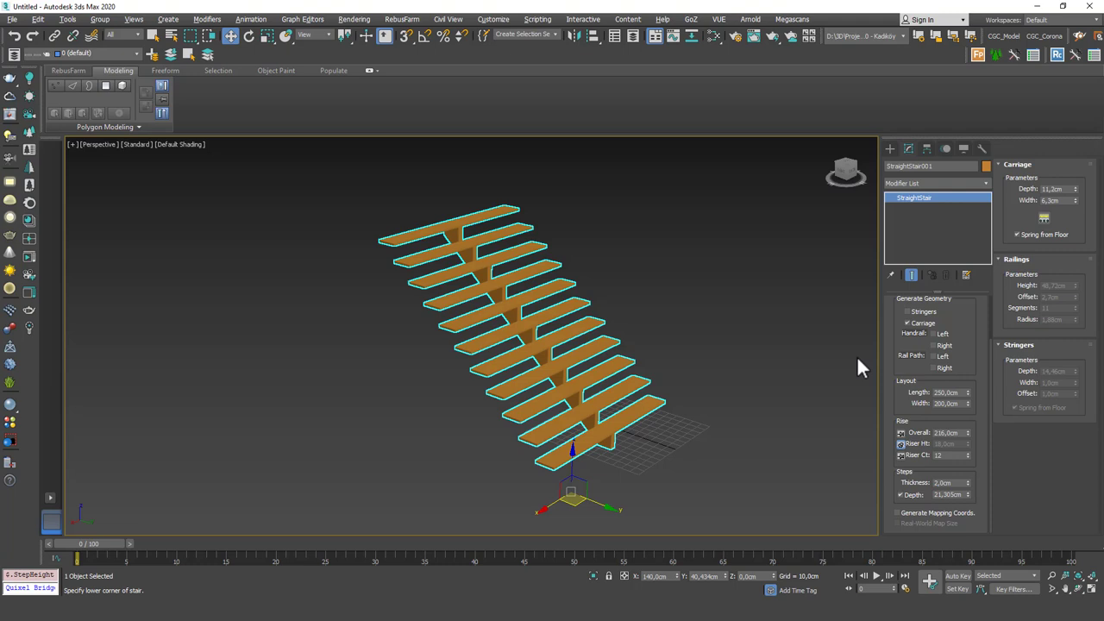
{"action": "double_click", "coordinate": [964, 432]}
{"action": "double_click", "coordinate": [944, 454]}
{"action": "double_click", "coordinate": [949, 432]}
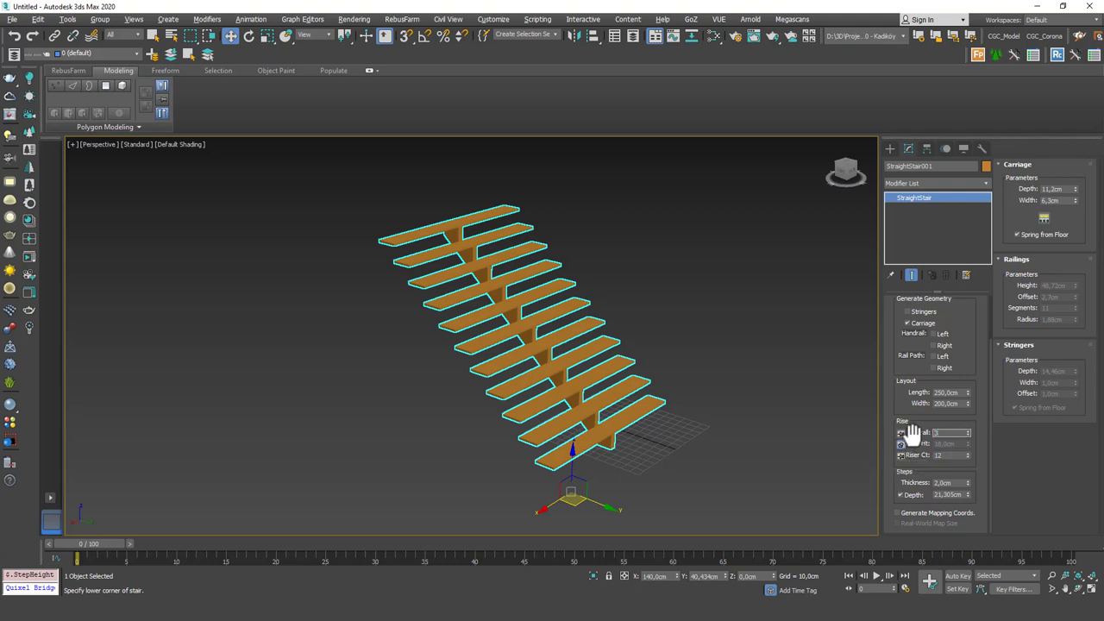
{"action": "type", "text": "300"}
{"action": "key", "text": "Return"}
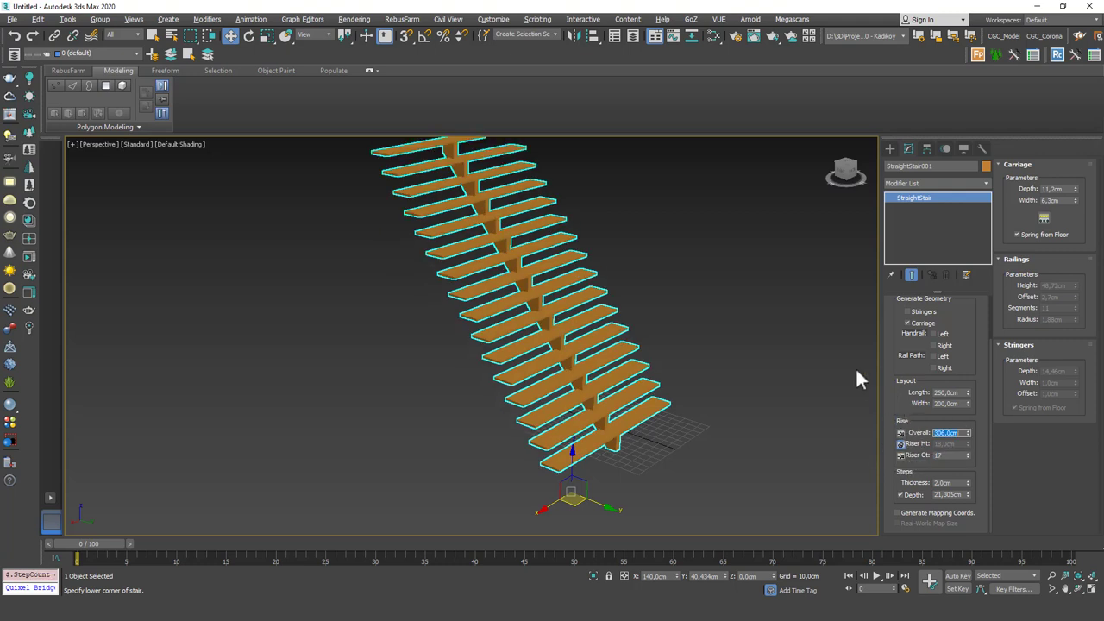
{"action": "double_click", "coordinate": [948, 455]}
- Increase the straight stair's layout length to 400 cm and reselect the stair
{"action": "middle_click_drag", "start_coordinate": [544, 353], "coordinate": [578, 373], "text": "alt"}
{"action": "left_click_drag", "start_coordinate": [968, 392], "coordinate": [964, 357]}
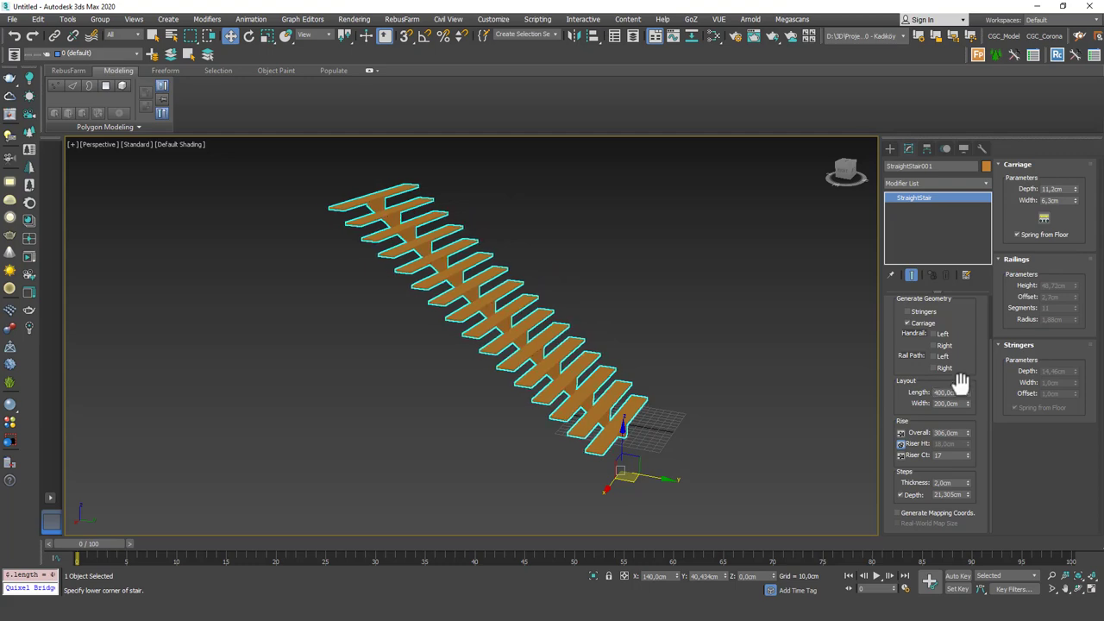
{"action": "middle_click_drag", "start_coordinate": [652, 340], "coordinate": [682, 355], "text": "alt"}
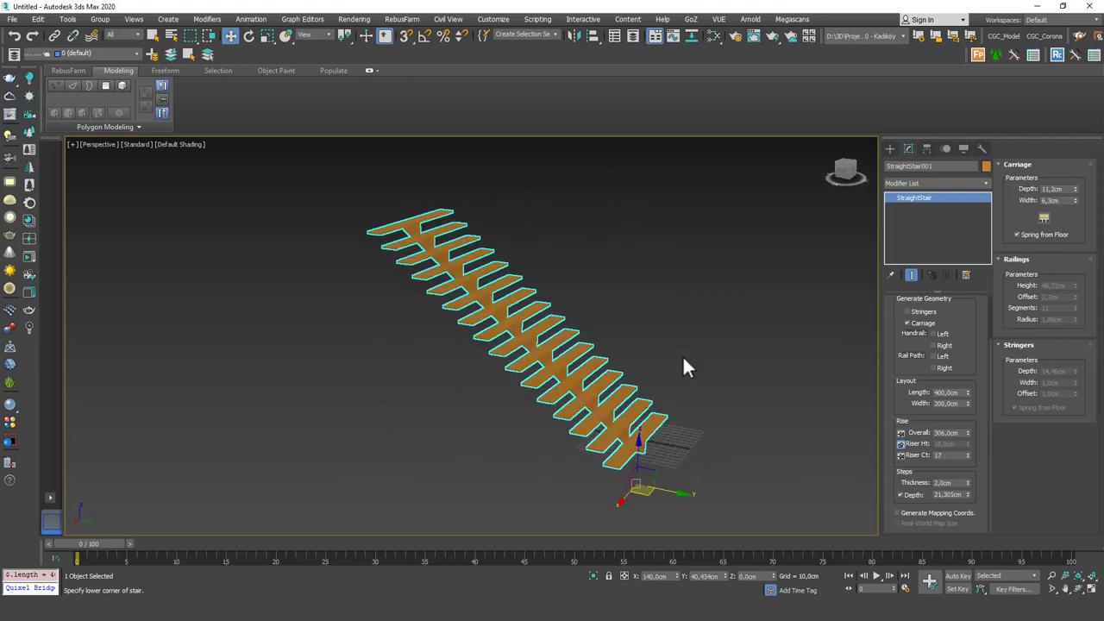
{"action": "left_click", "coordinate": [619, 332]}
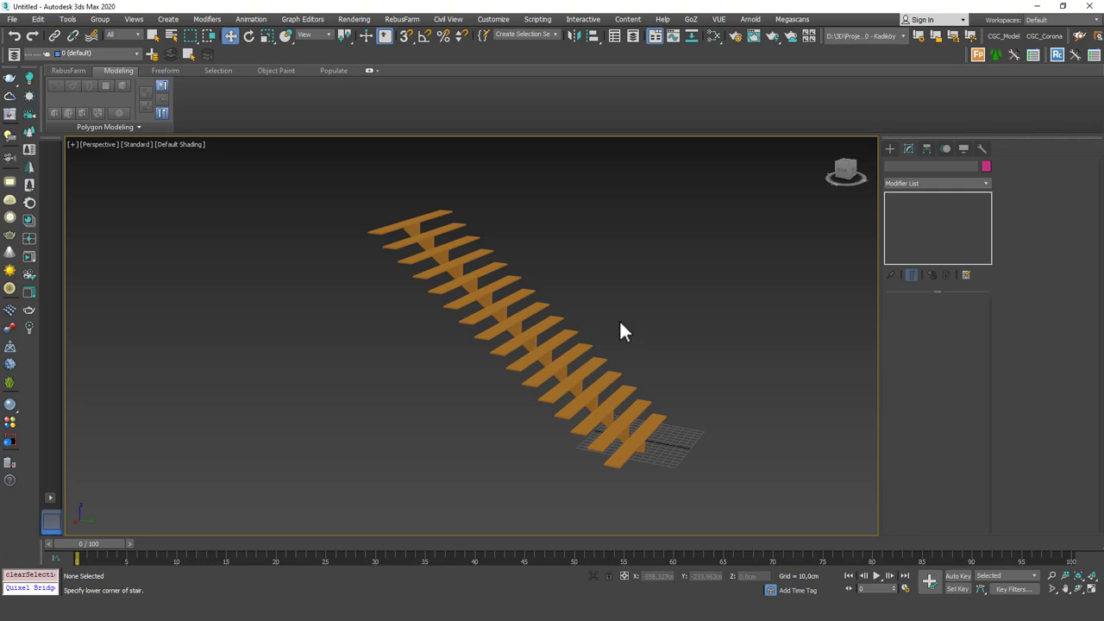
{"action": "left_click_drag", "start_coordinate": [607, 301], "coordinate": [544, 375]}
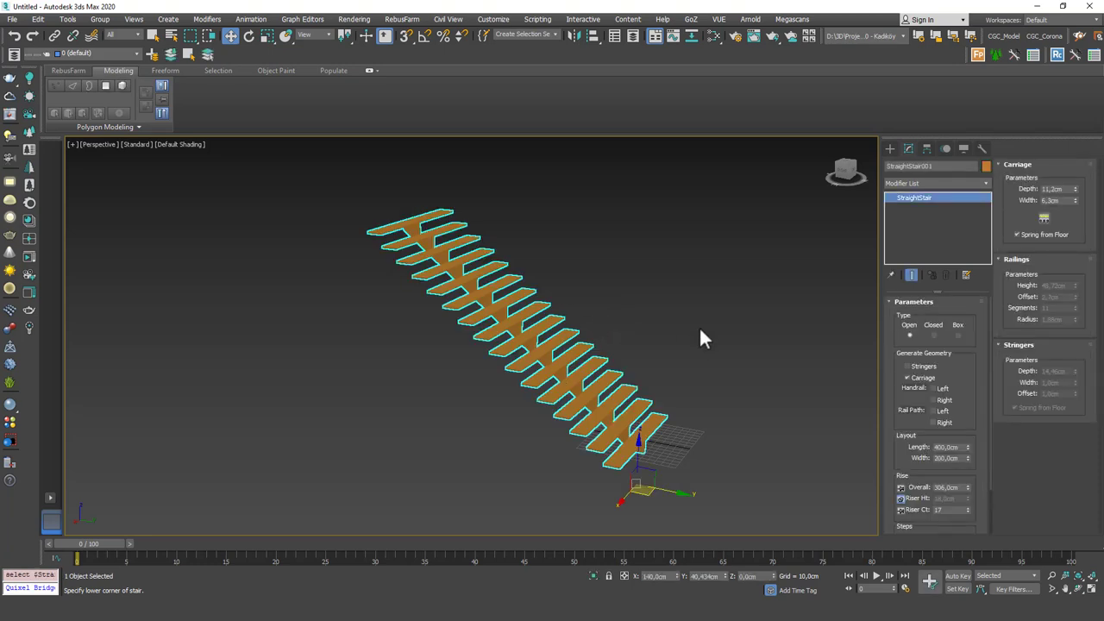
{"action": "middle_click_drag", "start_coordinate": [699, 328], "coordinate": [678, 352], "text": "alt"}
{"action": "scroll", "coordinate": [908, 445], "scroll_direction": "down", "scroll_amount": 2}
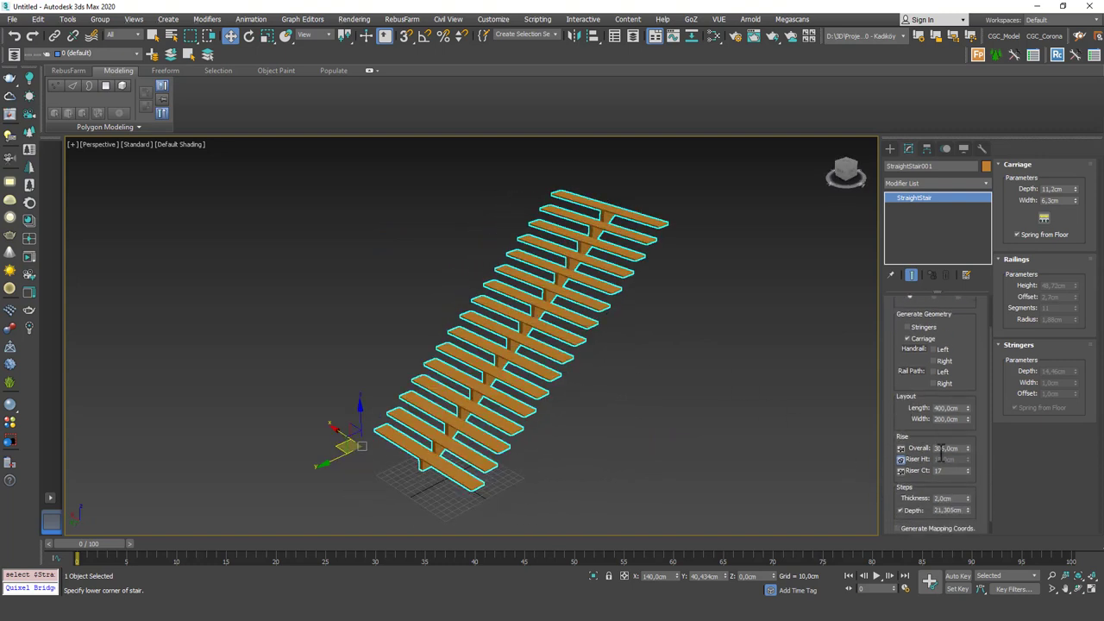
- Try the Closed and Box types on the straight stair and return it to the Open type
{"action": "scroll", "coordinate": [912, 435], "scroll_direction": "up", "scroll_amount": 2}
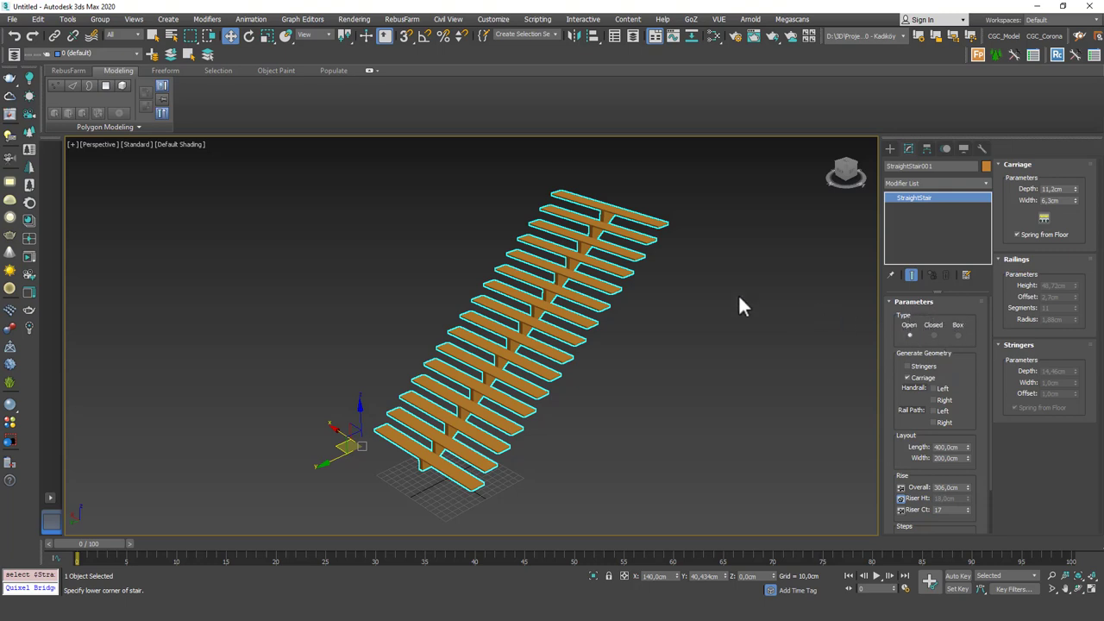
{"action": "left_click", "coordinate": [933, 334]}
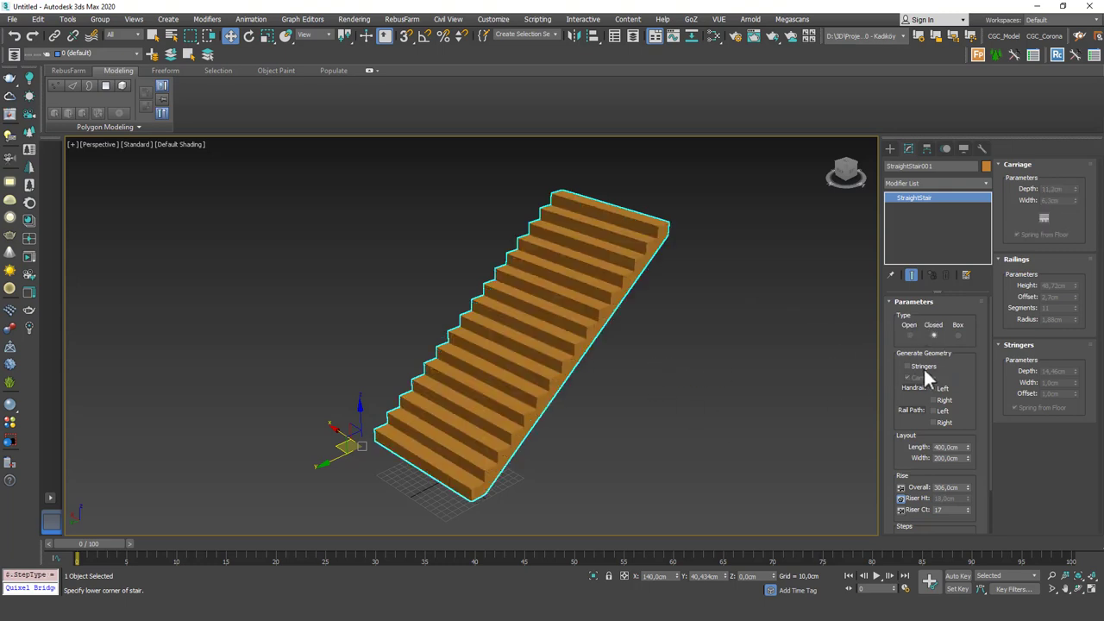
{"action": "left_click", "coordinate": [956, 335]}
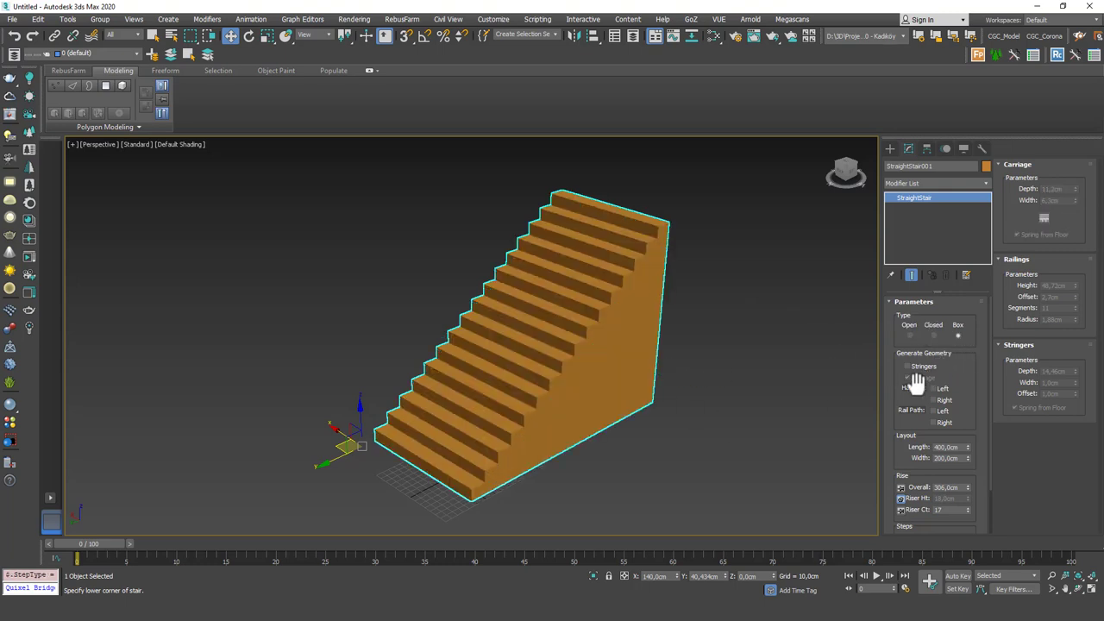
{"action": "mouse_move", "coordinate": [676, 370]}
{"action": "middle_mouse_down", "text": "alt"}
{"action": "mouse_move", "coordinate": [630, 358]}
{"action": "mouse_move", "coordinate": [690, 362]}
{"action": "middle_mouse_up", "text": "alt"}
{"action": "left_click", "coordinate": [909, 333]}
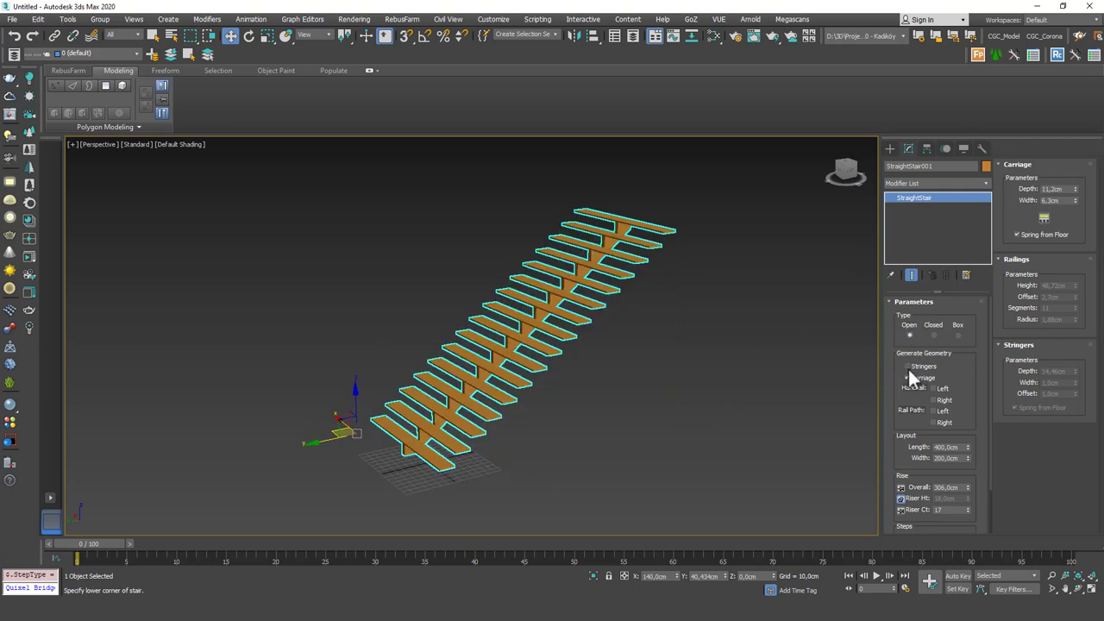
- Switch the stair's carriage geometry off and back on to compare the result
{"action": "left_click", "coordinate": [907, 378]}
{"action": "left_click", "coordinate": [907, 378]}
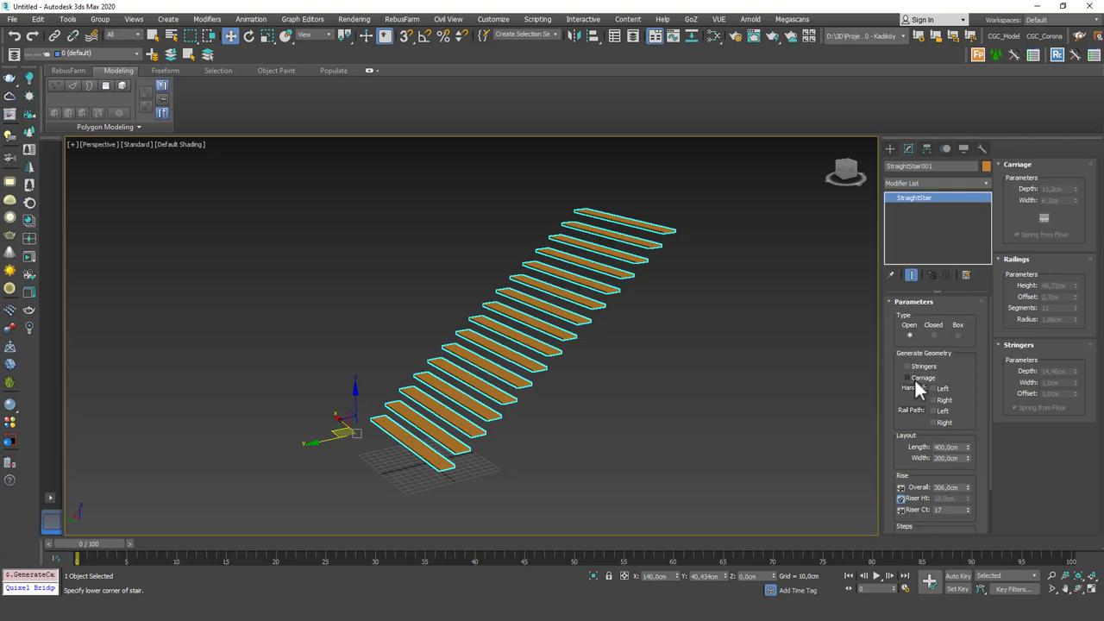
{"action": "left_click", "coordinate": [913, 378]}
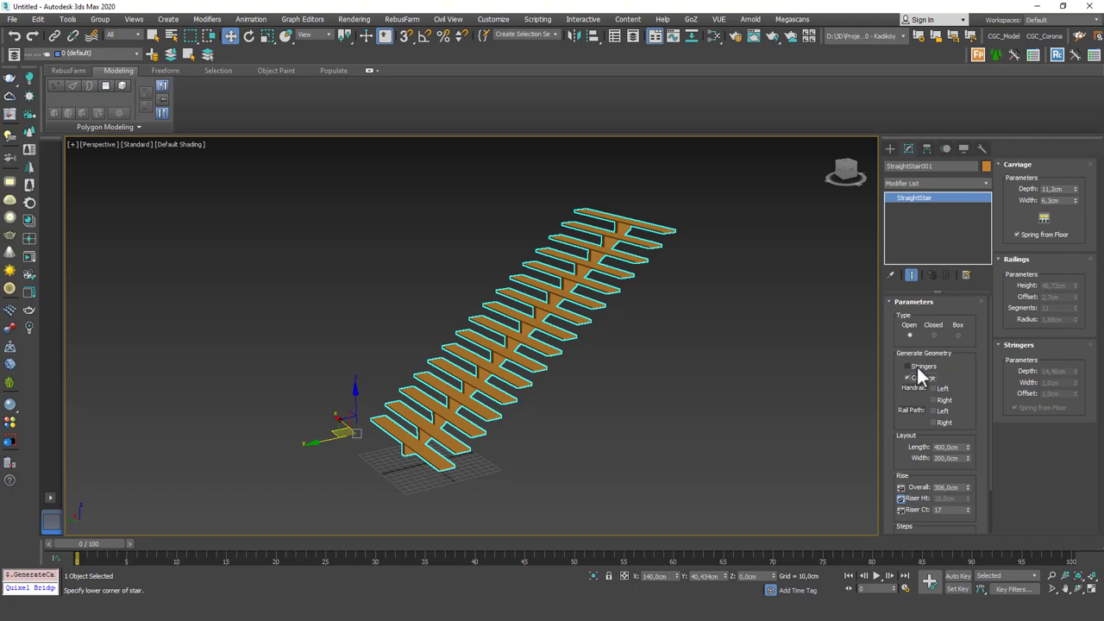
- Generate stringers and both the left and right handrails on the straight stair
{"action": "left_click", "coordinate": [916, 366]}
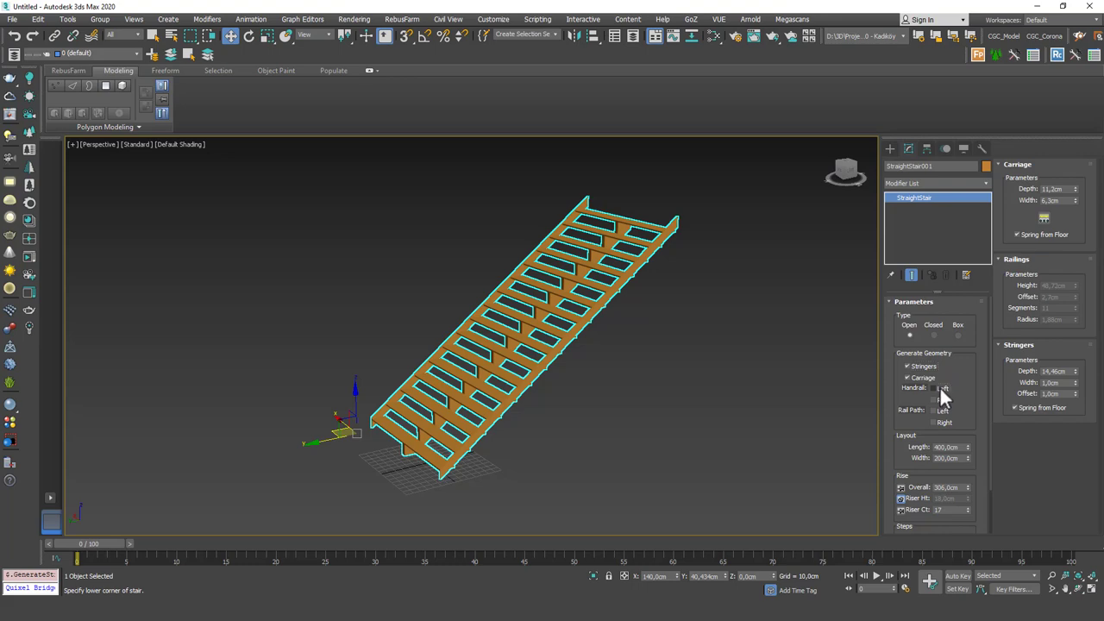
{"action": "left_click", "coordinate": [938, 388]}
{"action": "left_click", "coordinate": [938, 400]}
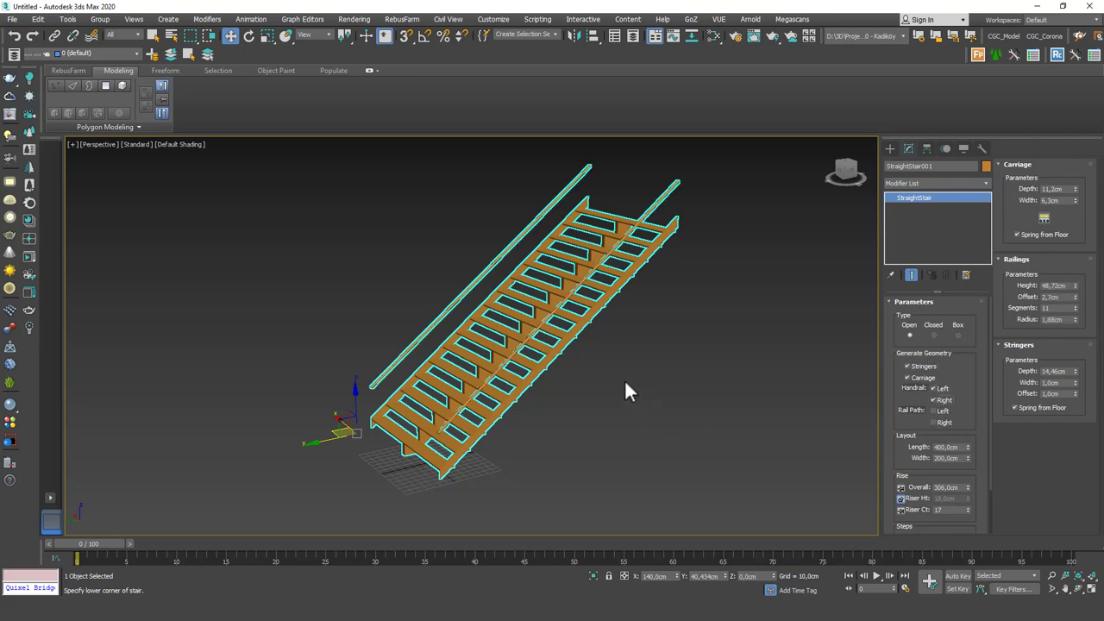
{"action": "middle_click_drag", "start_coordinate": [626, 386], "coordinate": [568, 355], "text": "alt"}
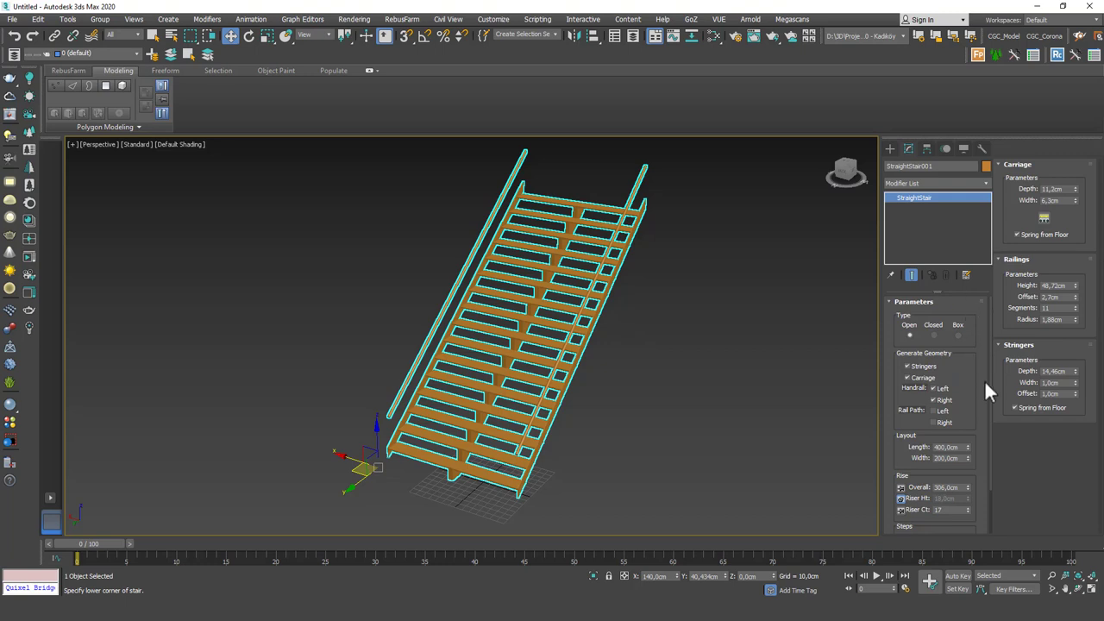
- Remove the left and right handrails and generate rail paths on both sides of the stair instead
{"action": "left_click_drag", "start_coordinate": [968, 399], "coordinate": [952, 390]}
{"action": "left_click", "coordinate": [942, 392]}
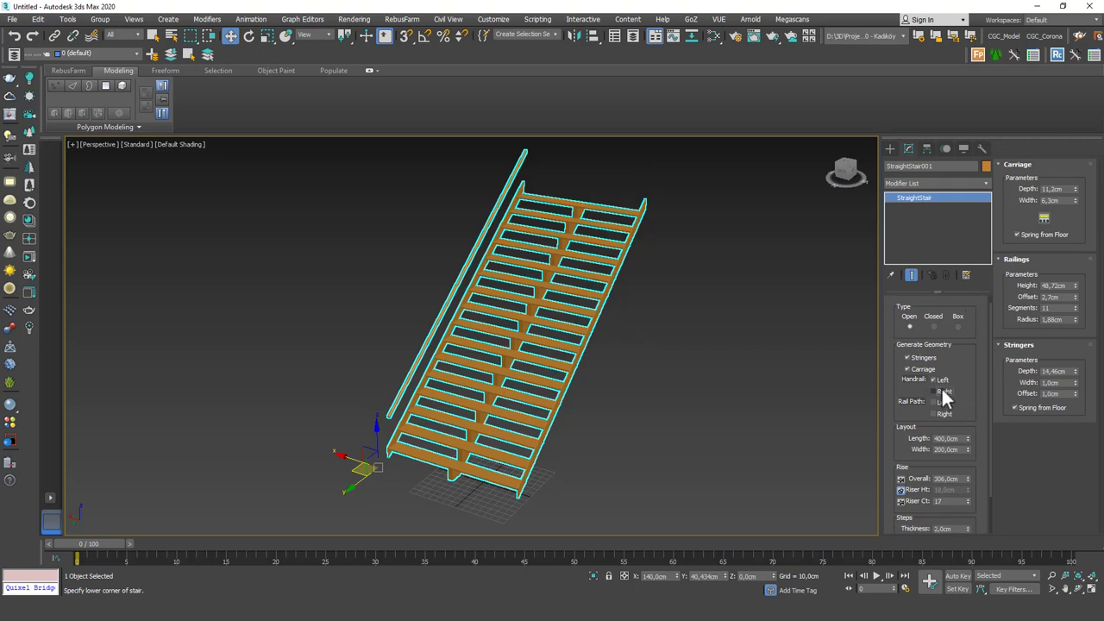
{"action": "left_click", "coordinate": [940, 380]}
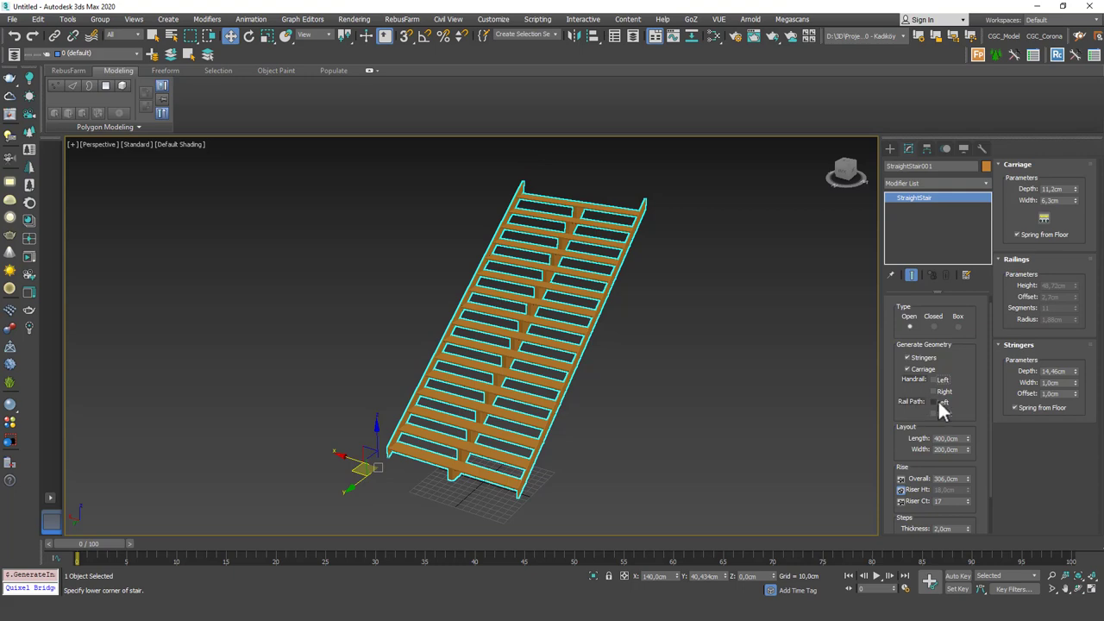
{"action": "left_click", "coordinate": [936, 402]}
{"action": "left_click", "coordinate": [936, 413]}
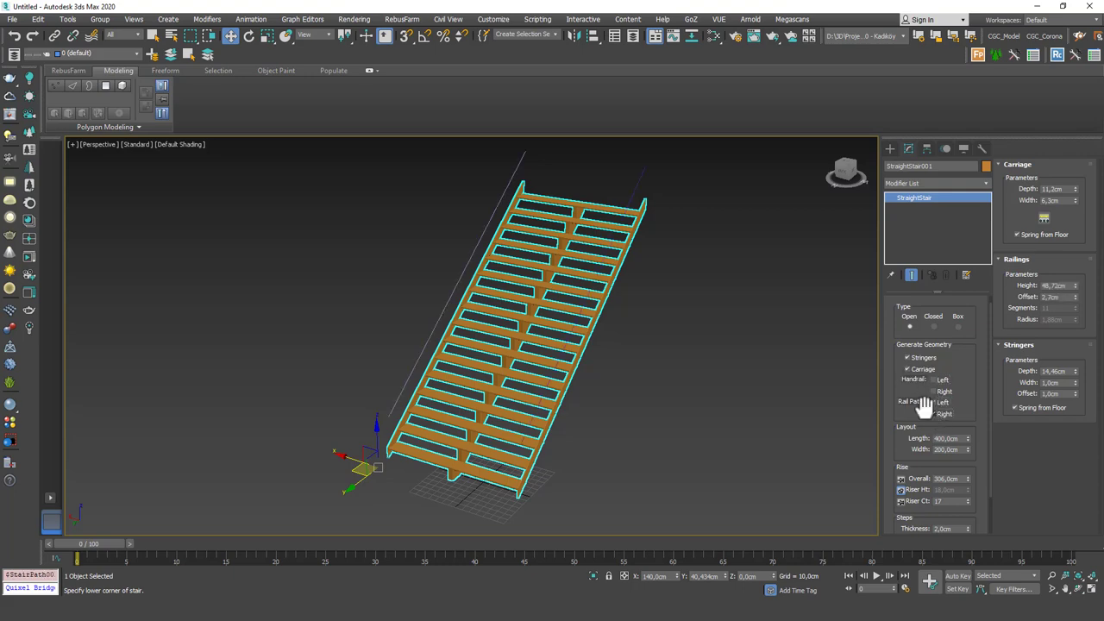
{"action": "middle_click_drag", "start_coordinate": [628, 385], "coordinate": [589, 214], "text": "alt"}
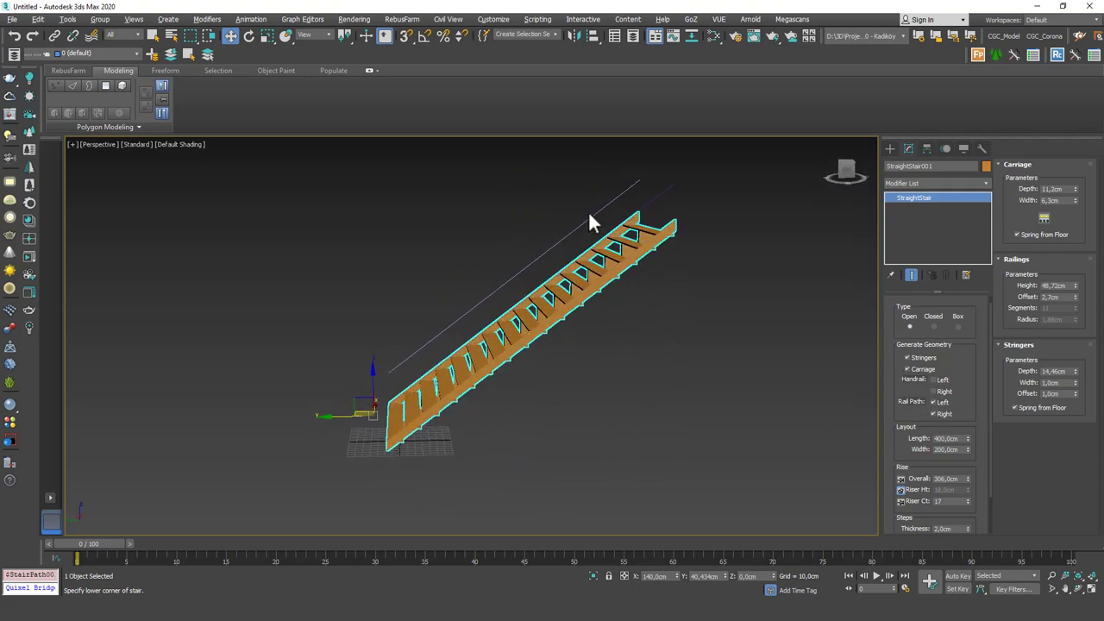
- Select the left rail path to inspect it as a separate shape and reselect the stair
{"action": "left_click", "coordinate": [629, 188]}
{"action": "middle_click_drag", "start_coordinate": [547, 276], "coordinate": [568, 334], "text": "alt"}
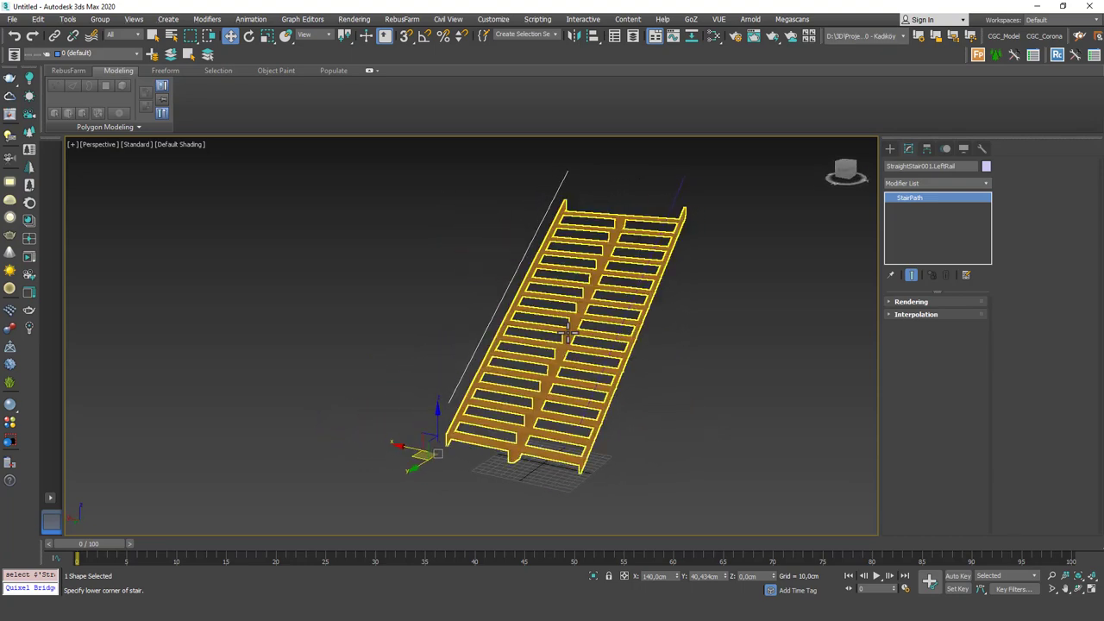
{"action": "left_click", "coordinate": [610, 235]}
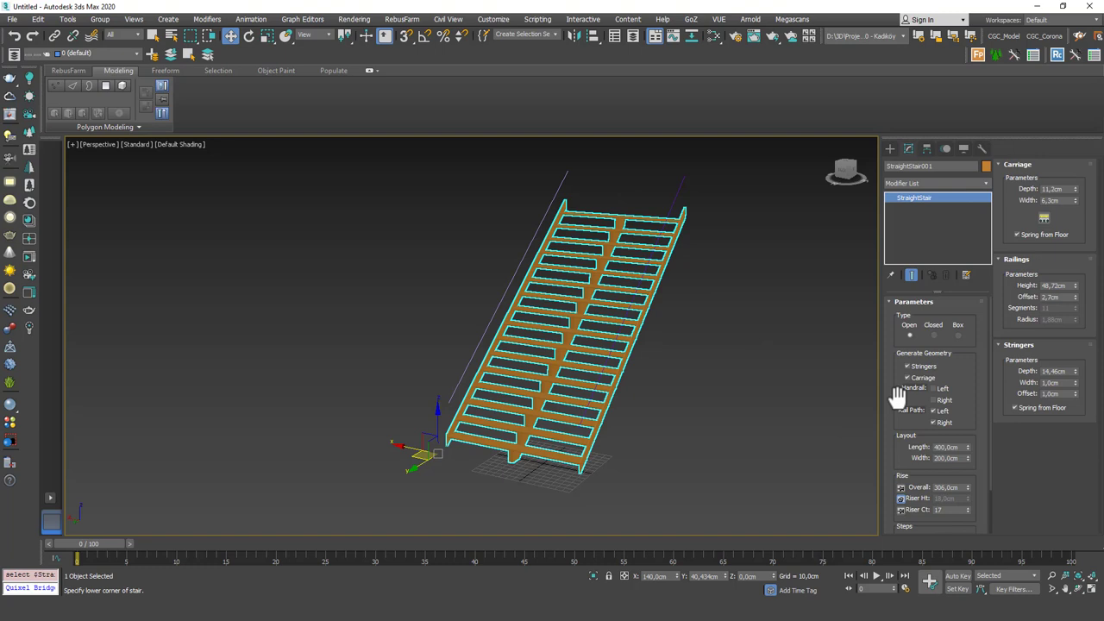
- Turn off both rail paths and restore the left and right handrails
{"action": "left_click", "coordinate": [933, 422]}
{"action": "left_click", "coordinate": [933, 411]}
{"action": "left_click", "coordinate": [933, 389]}
{"action": "left_click", "coordinate": [932, 400]}
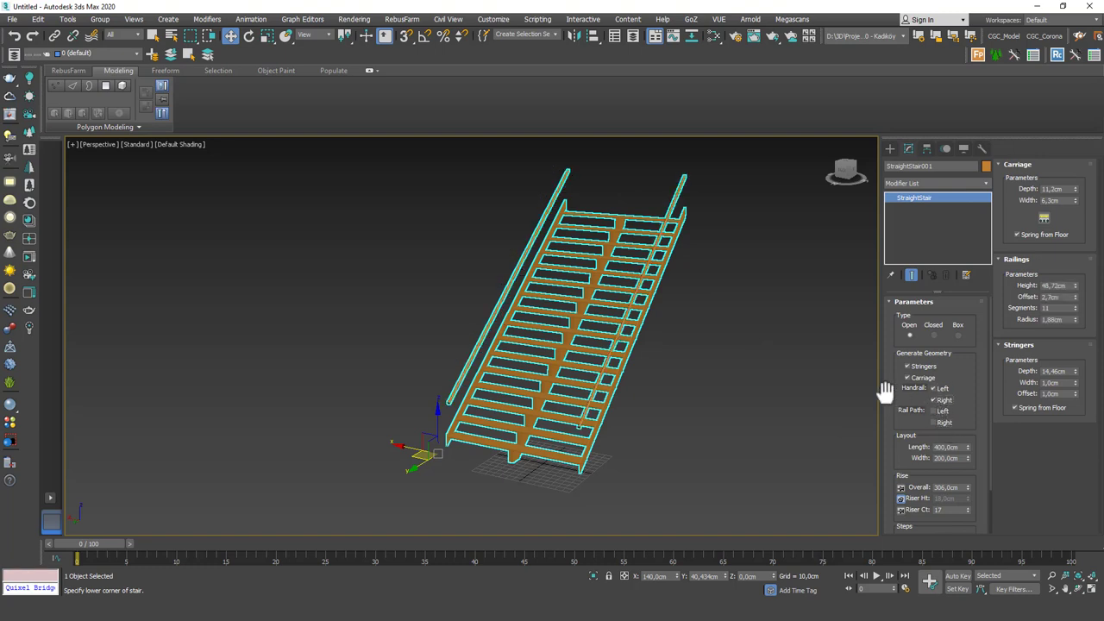
- Increase the stair's step thickness to 9.84 cm and its step depth to 27.697 cm
{"action": "scroll", "coordinate": [949, 350], "scroll_direction": "down", "scroll_amount": 3}
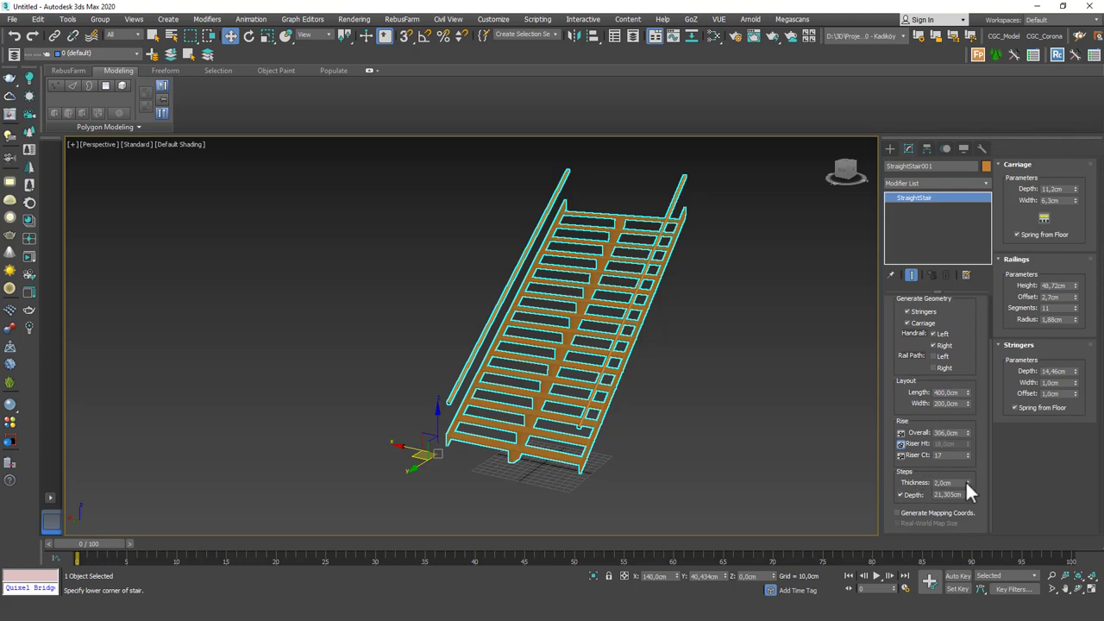
{"action": "left_click_drag", "start_coordinate": [969, 484], "coordinate": [953, 263]}
{"action": "middle_click_drag", "start_coordinate": [681, 315], "coordinate": [674, 340], "text": "alt"}
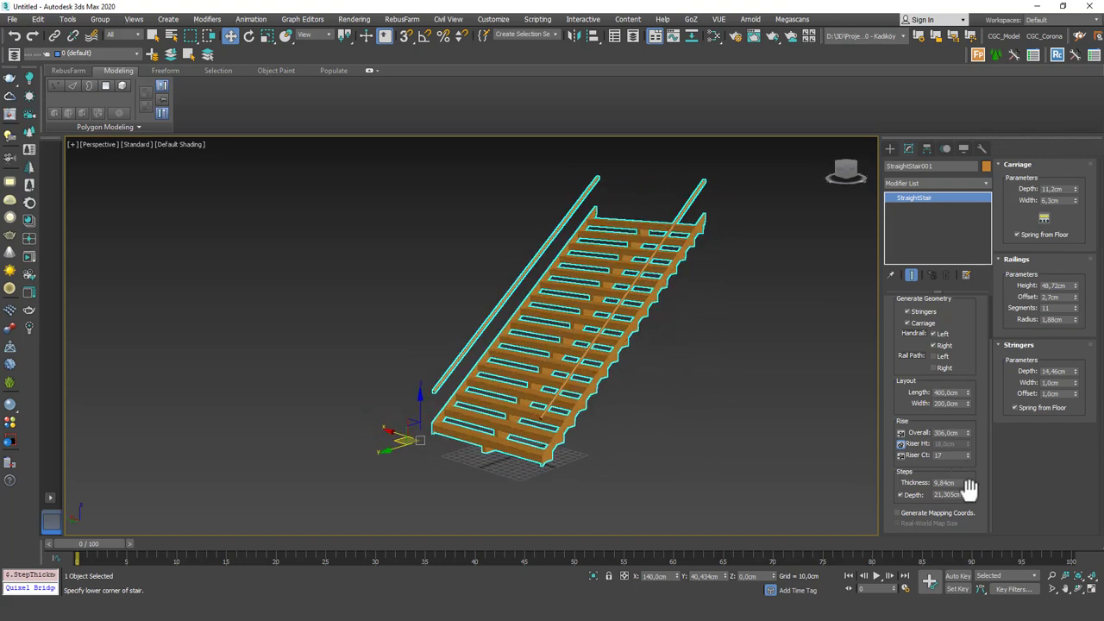
{"action": "left_click_drag", "start_coordinate": [968, 494], "coordinate": [967, 494]}
{"action": "mouse_move", "coordinate": [674, 379]}
{"action": "middle_mouse_down", "text": "alt"}
{"action": "mouse_move", "coordinate": [572, 352]}
{"action": "mouse_move", "coordinate": [672, 377]}
{"action": "middle_mouse_up", "text": "alt"}
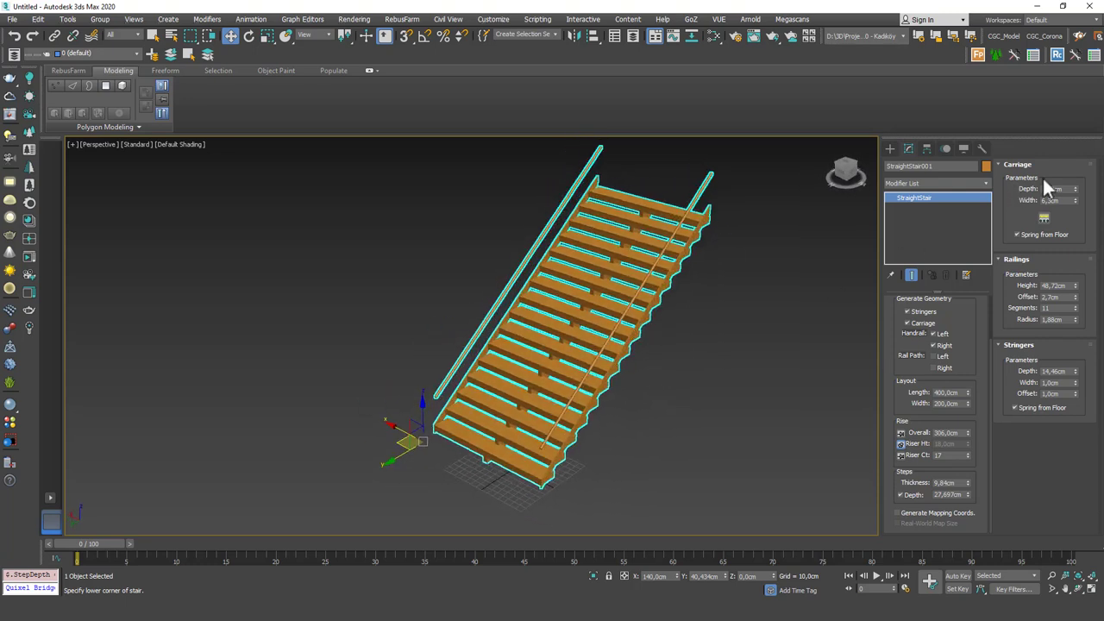
- Set the carriage depth to 21.812 cm and the carriage width to 34.65 cm
{"action": "left_click_drag", "start_coordinate": [1074, 189], "coordinate": [1070, 178]}
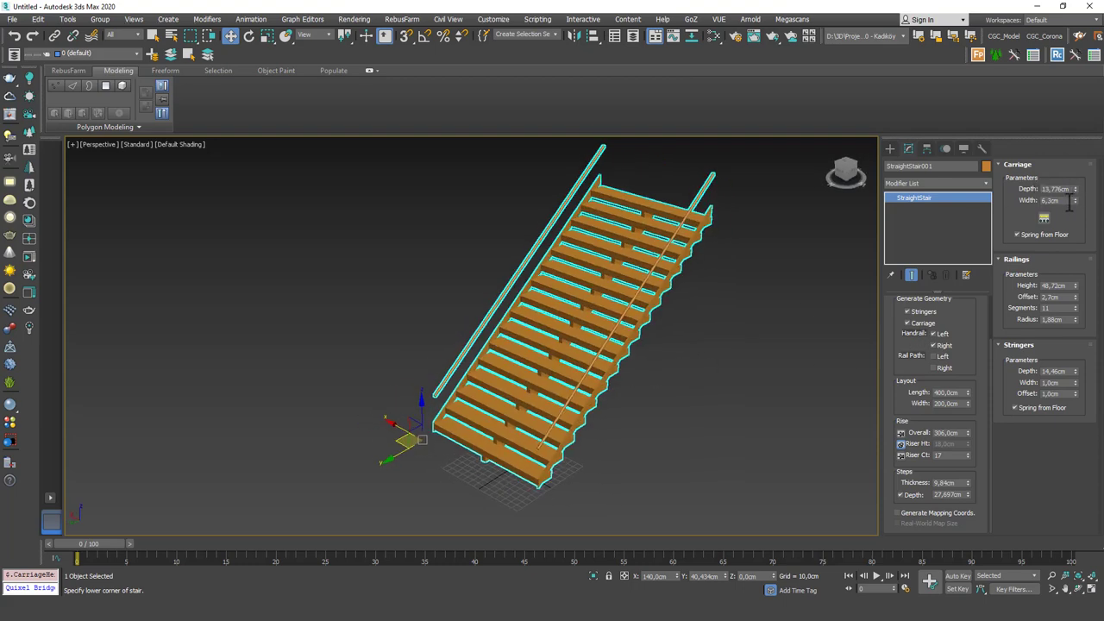
{"action": "left_click_drag", "start_coordinate": [1075, 190], "coordinate": [1069, 132]}
{"action": "middle_click_drag", "start_coordinate": [776, 376], "coordinate": [664, 322], "text": "alt"}
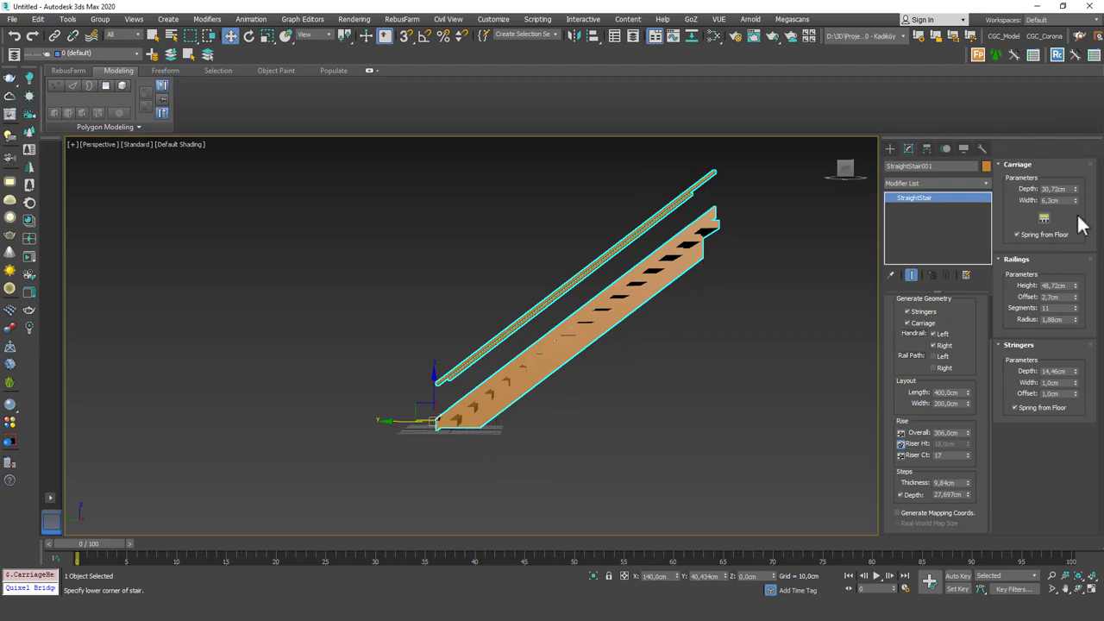
{"action": "mouse_move", "coordinate": [1076, 190]}
{"action": "left_mouse_down"}
{"action": "mouse_move", "coordinate": [1077, 160]}
{"action": "mouse_move", "coordinate": [1075, 202]}
{"action": "left_mouse_up"}
{"action": "middle_click_drag", "start_coordinate": [558, 360], "coordinate": [638, 409], "text": "alt"}
{"action": "scroll", "coordinate": [549, 347], "scroll_direction": "up", "scroll_amount": 2}
{"action": "middle_click_drag", "start_coordinate": [548, 347], "coordinate": [592, 290], "text": "alt"}
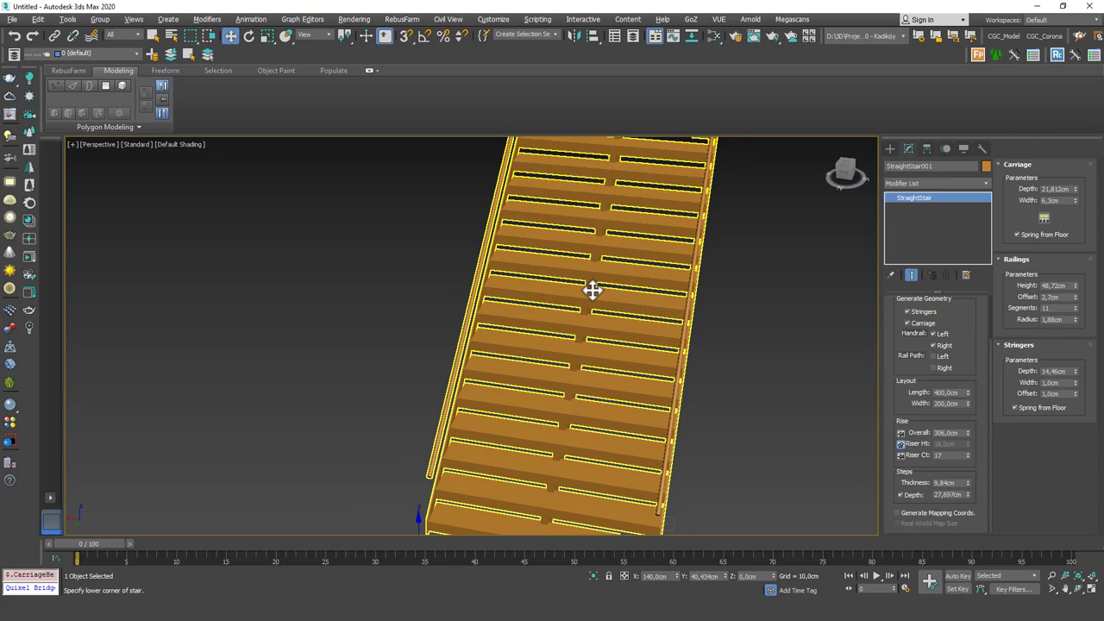
{"action": "left_click_drag", "start_coordinate": [1075, 200], "coordinate": [1075, 177]}
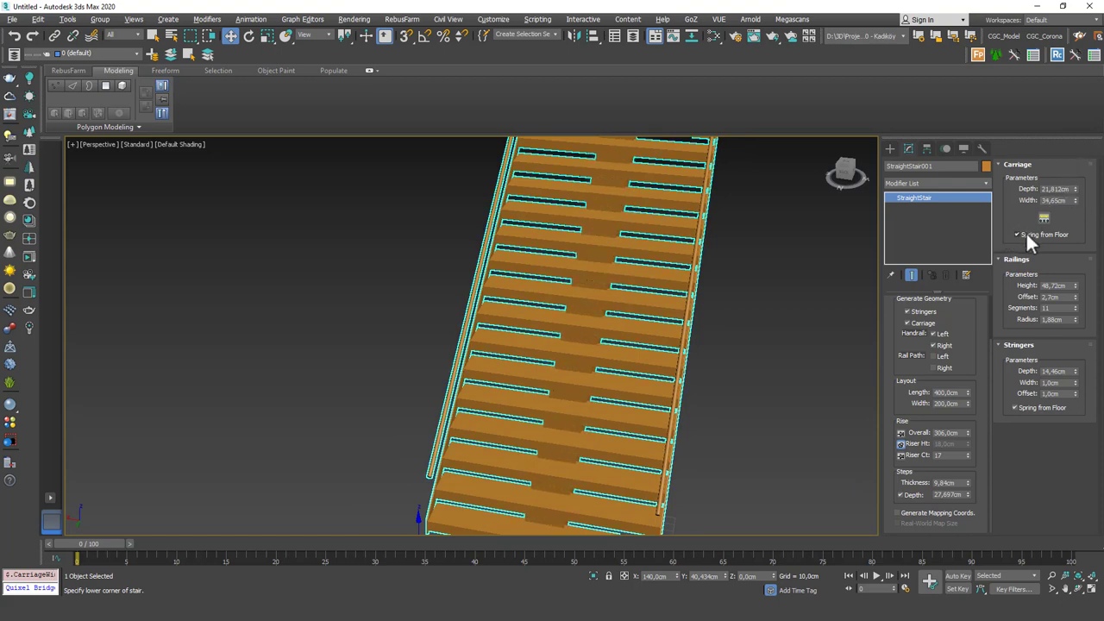
- Toggle the carriage's Spring from Floor option off and on, examining the foot of the stair from the side
{"action": "middle_click_drag", "start_coordinate": [742, 332], "coordinate": [573, 315], "text": "alt"}
{"action": "left_click", "coordinate": [1033, 233]}
{"action": "left_click", "coordinate": [1032, 233]}
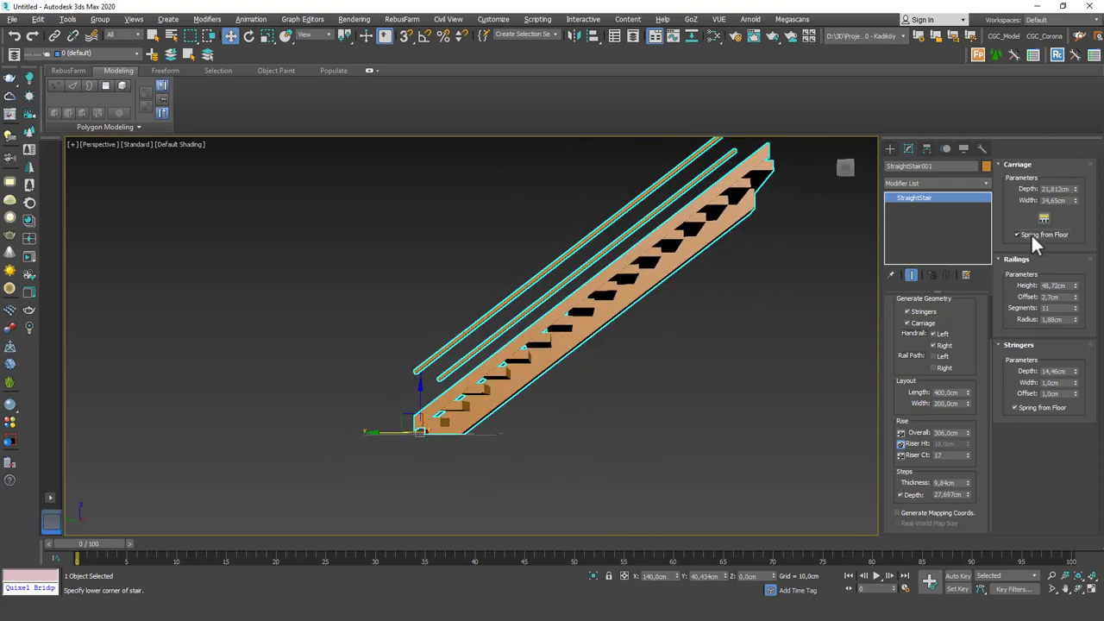
{"action": "left_click", "coordinate": [1031, 233]}
{"action": "left_click", "coordinate": [1033, 234]}
{"action": "middle_click_drag", "start_coordinate": [644, 390], "coordinate": [598, 437], "text": "alt"}
{"action": "middle_click_drag", "start_coordinate": [456, 443], "coordinate": [430, 440], "text": "alt"}
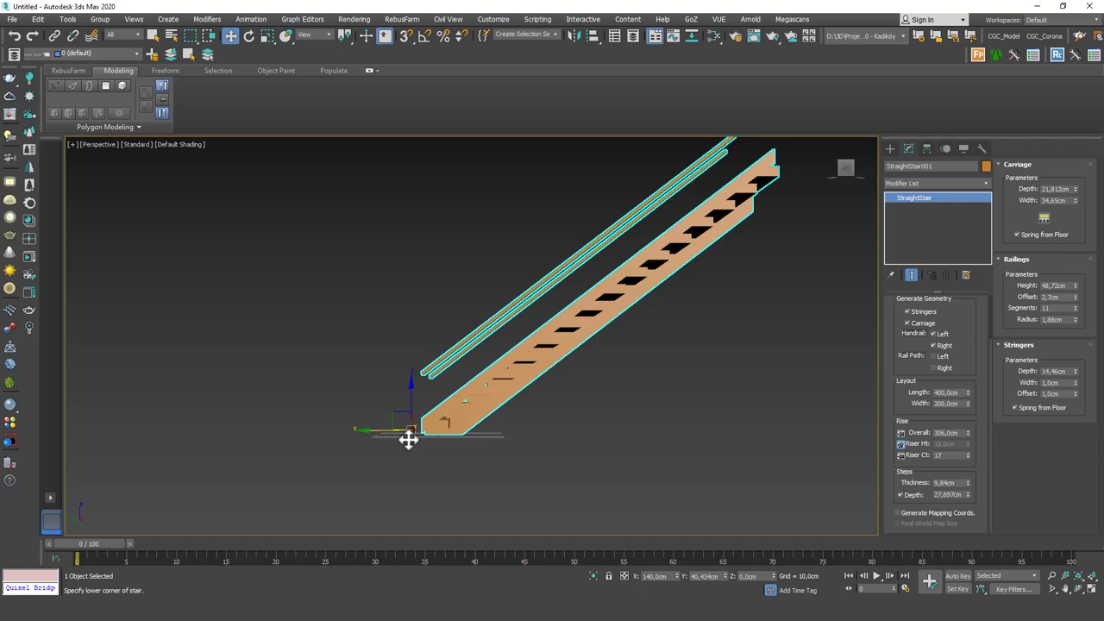
{"action": "middle_click_drag", "start_coordinate": [788, 299], "coordinate": [678, 374], "text": "alt"}
- Try a count of 3 in the carriage spacing settings, return it to 1 and close the settings
{"action": "left_click", "coordinate": [1044, 218]}
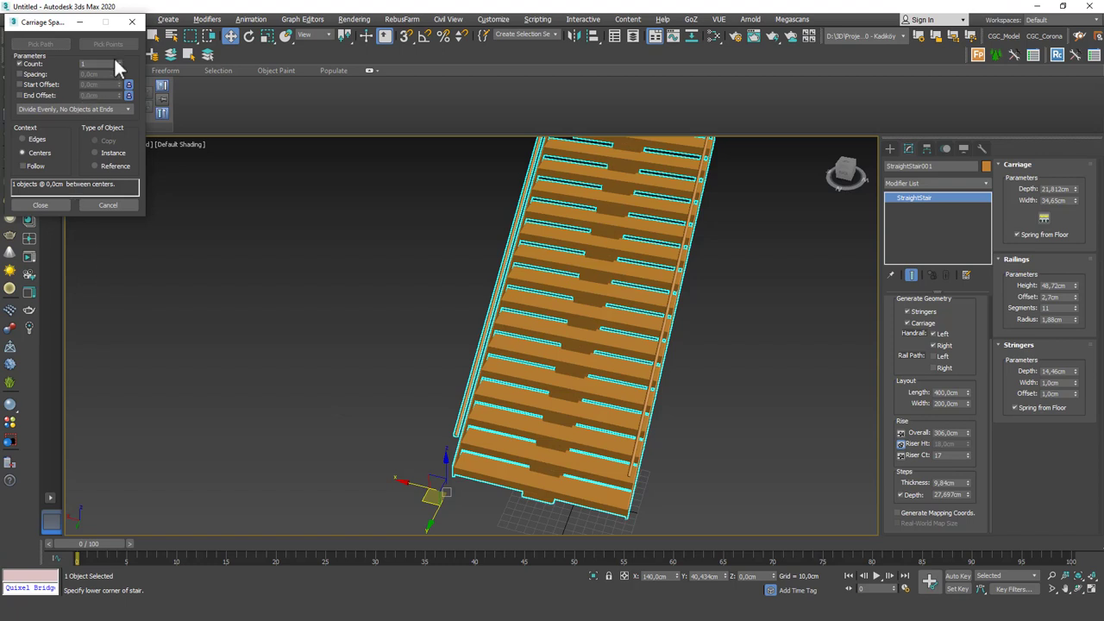
{"action": "left_click", "coordinate": [119, 60]}
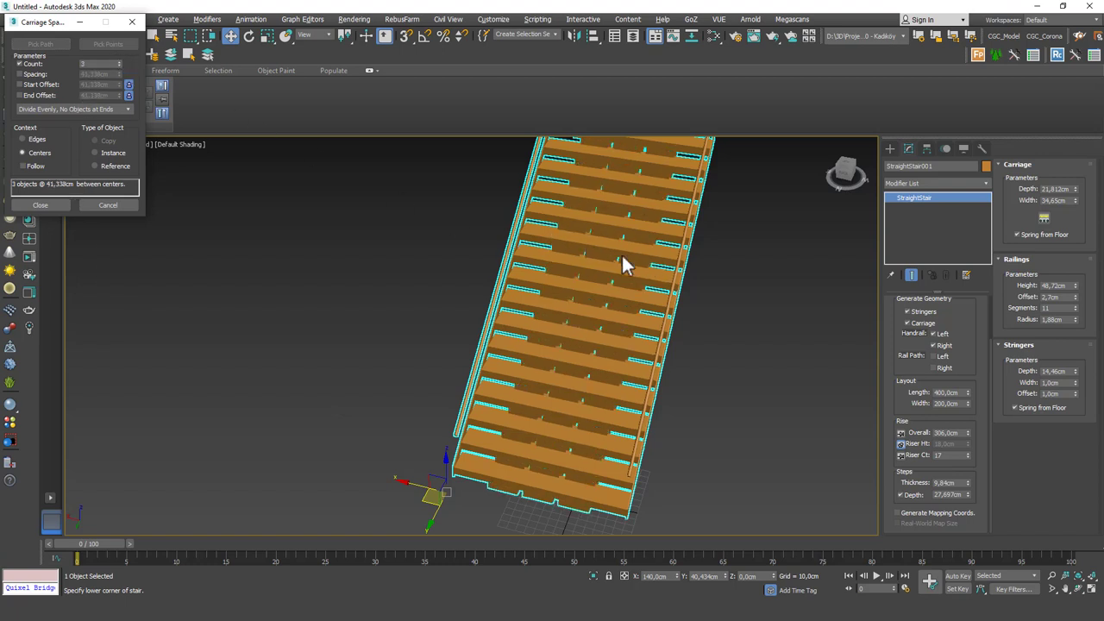
{"action": "left_click", "coordinate": [119, 65]}
{"action": "left_click", "coordinate": [119, 66]}
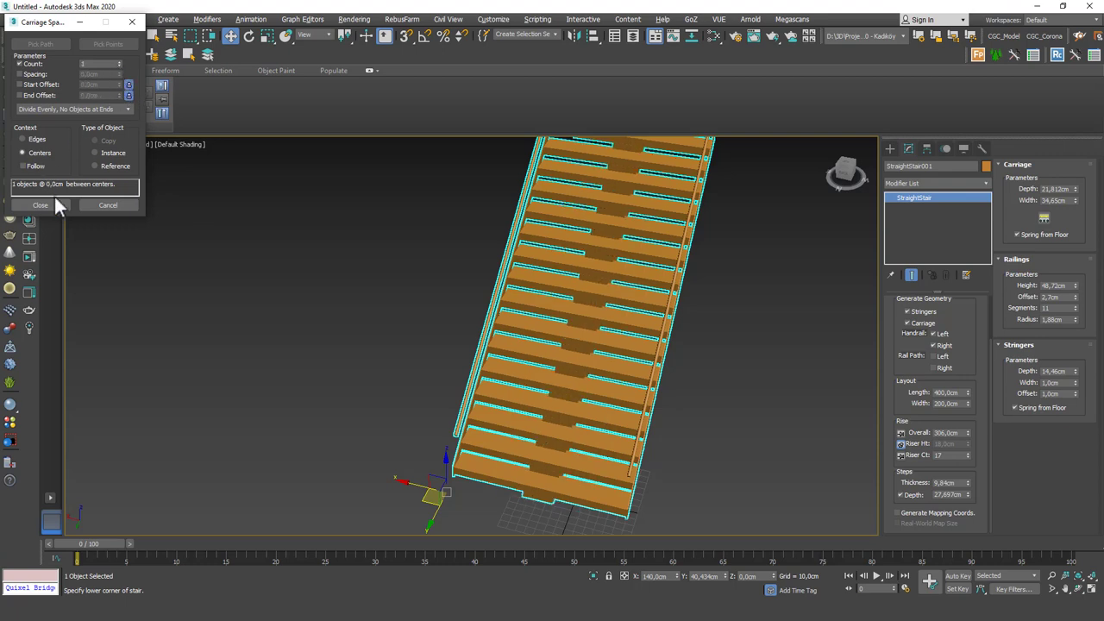
{"action": "left_click", "coordinate": [130, 24]}
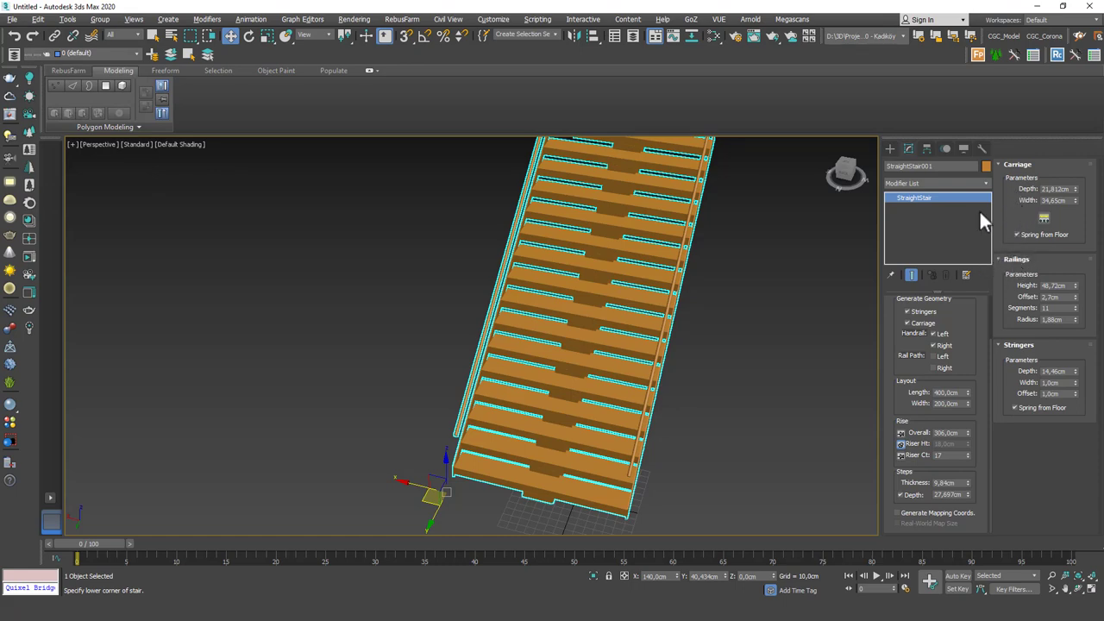
- Raise the railing height to 67.234 cm and set the railing offset to 0 cm
{"action": "middle_click_drag", "start_coordinate": [704, 281], "coordinate": [808, 283], "text": "alt"}
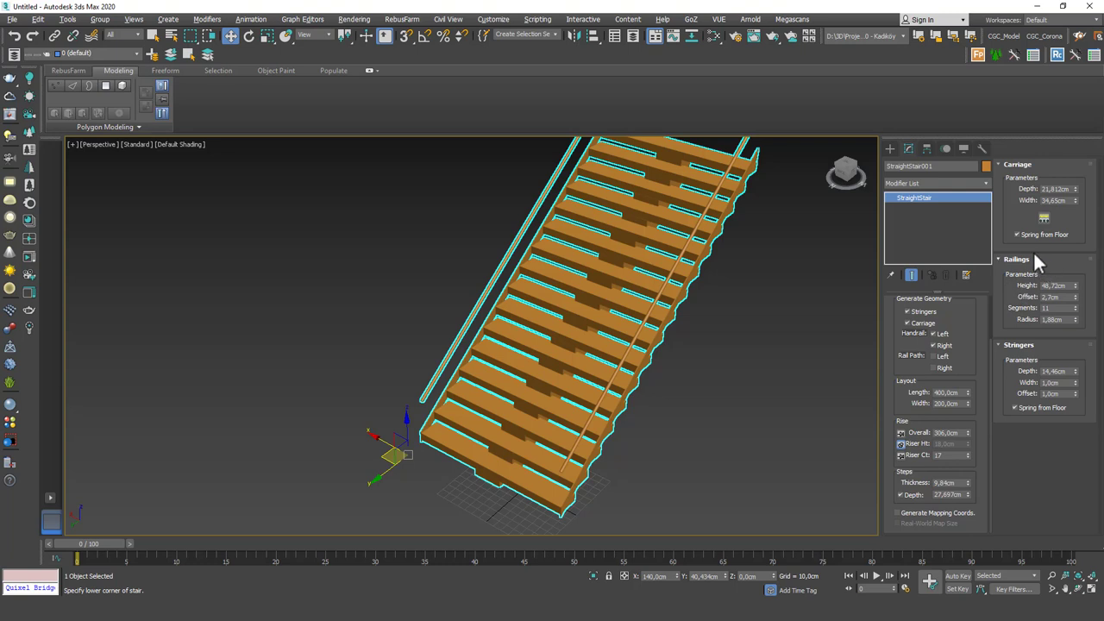
{"action": "left_click_drag", "start_coordinate": [1077, 295], "coordinate": [1057, 229]}
{"action": "middle_click_drag", "start_coordinate": [552, 332], "coordinate": [652, 306], "text": "alt"}
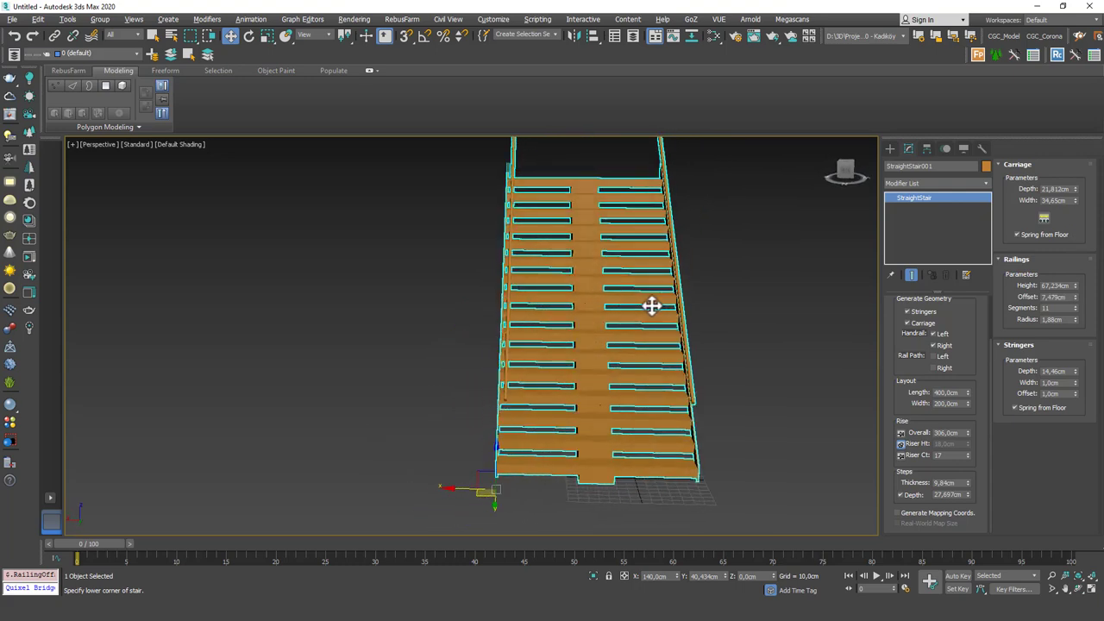
{"action": "left_click_drag", "start_coordinate": [1076, 297], "coordinate": [1046, 433]}
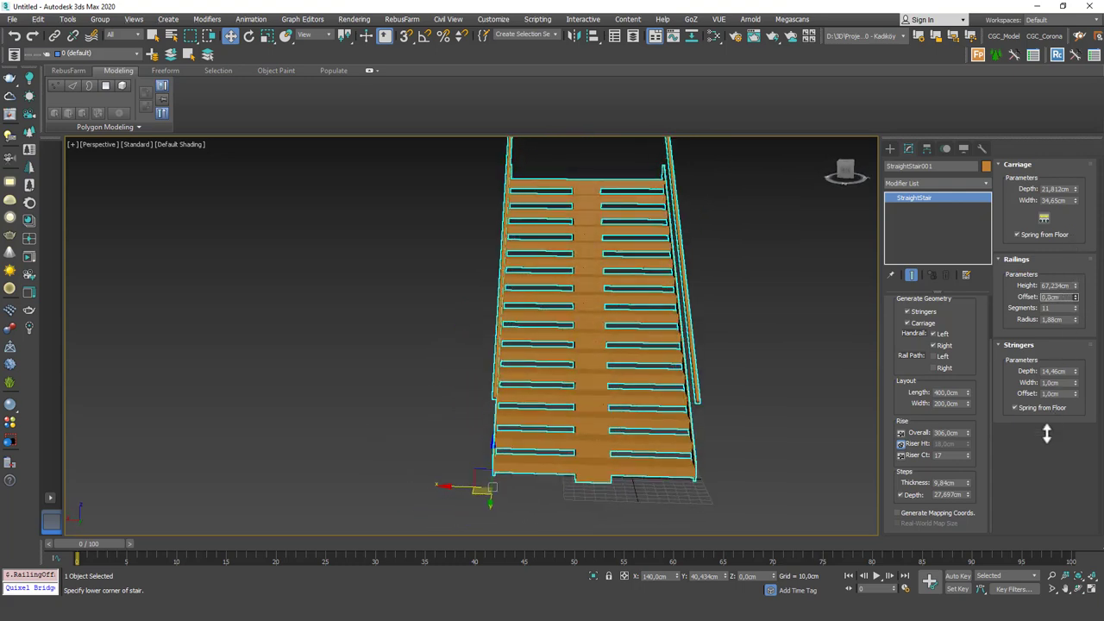
{"action": "left_click_drag", "start_coordinate": [1026, 487], "coordinate": [1039, 200]}
{"action": "right_click", "coordinate": [1075, 297]}
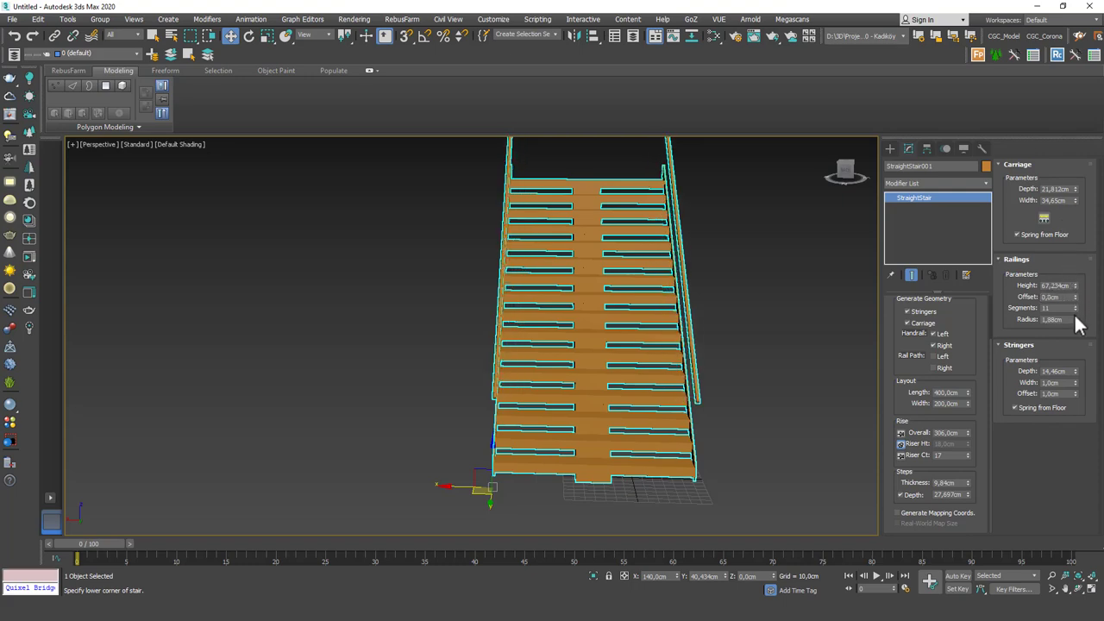
- Reduce the railing segments to 9 and display edged faces on the stair for a close view of the handrail
{"action": "left_click", "coordinate": [1075, 311]}
{"action": "scroll", "coordinate": [731, 383], "scroll_direction": "up", "scroll_amount": 6}
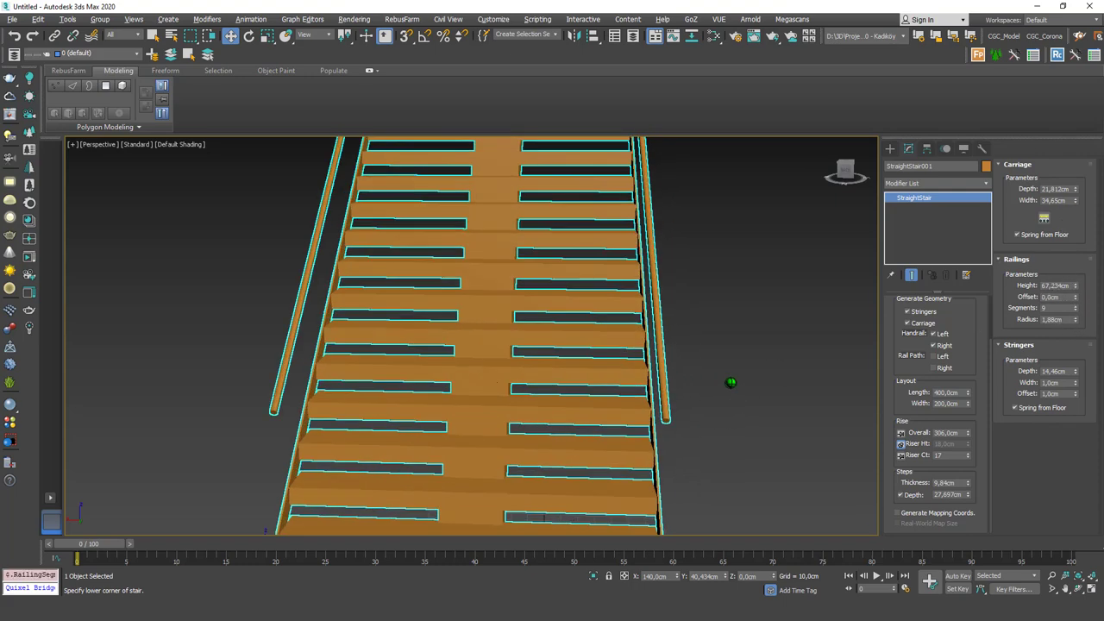
{"action": "middle_click_drag", "start_coordinate": [578, 405], "coordinate": [614, 391]}
{"action": "key", "text": "F4"}
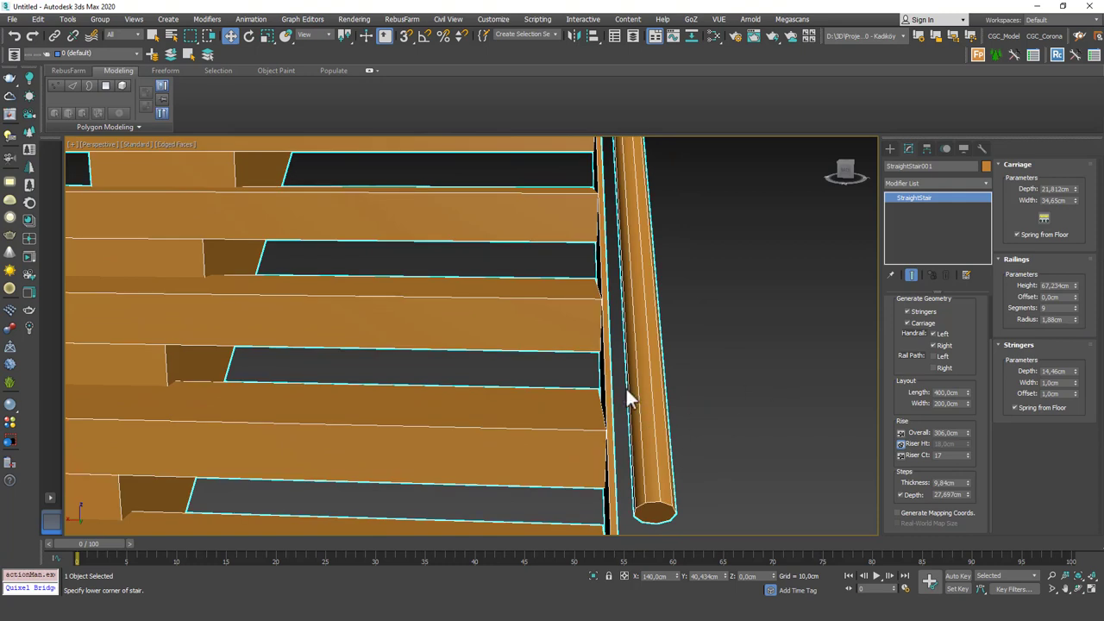
- Try 3 railing segments on the stair's handrails and set the segments to 14
{"action": "left_click", "coordinate": [1075, 311]}
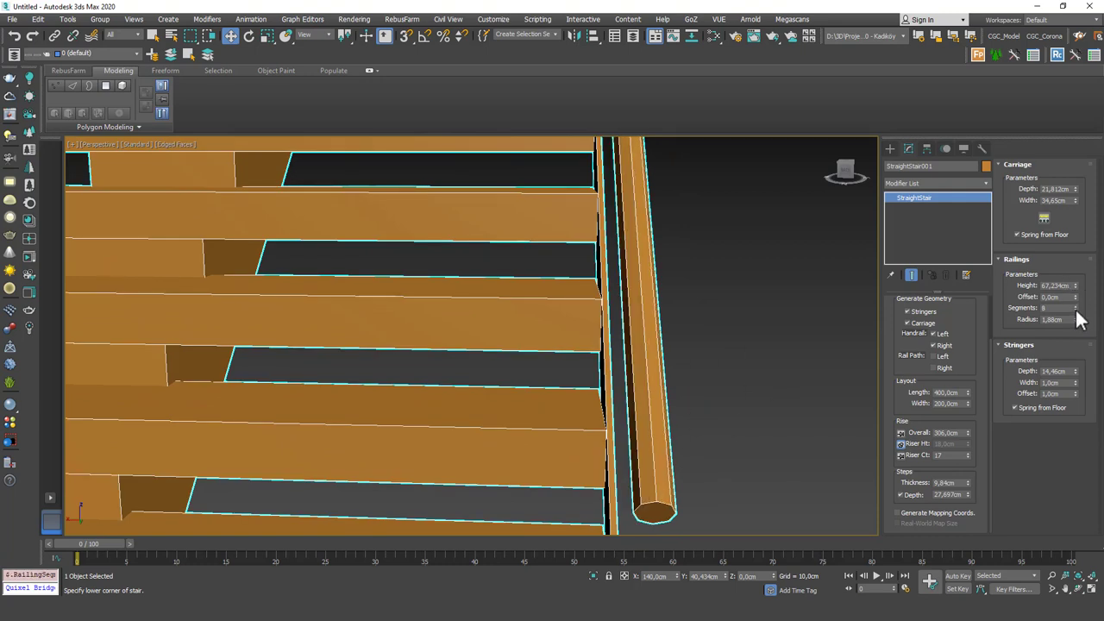
{"action": "left_click", "coordinate": [1076, 311]}
{"action": "left_click", "coordinate": [1076, 310]}
{"action": "left_click", "coordinate": [1076, 311]}
{"action": "left_click", "coordinate": [1076, 310]}
{"action": "left_click", "coordinate": [1076, 310]}
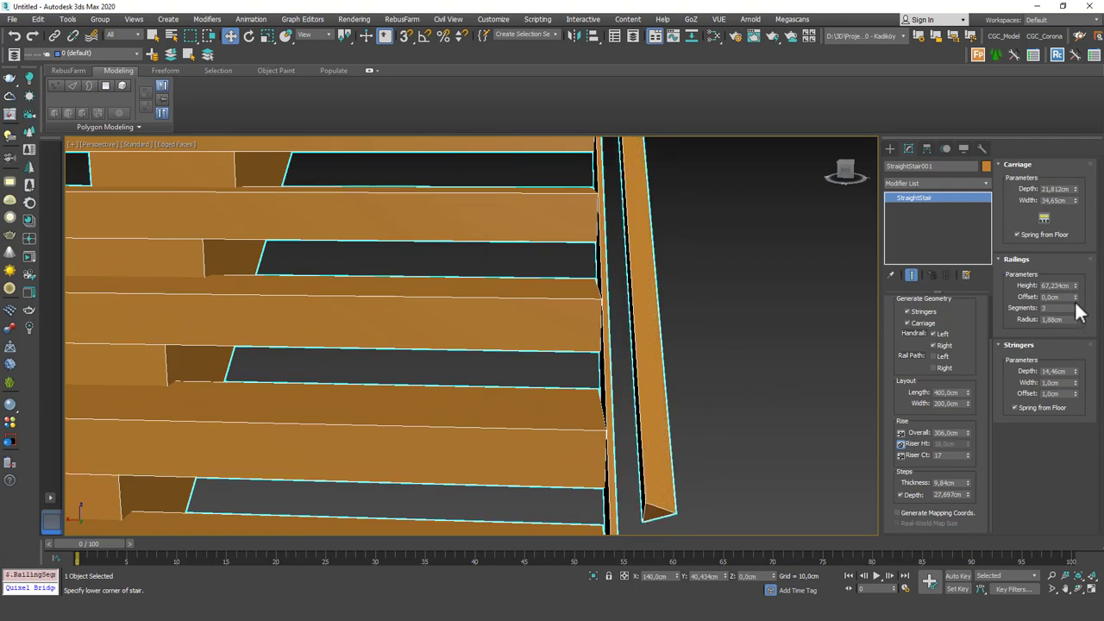
{"action": "left_click", "coordinate": [1076, 305]}
{"action": "left_click", "coordinate": [1076, 305]}
{"action": "left_click", "coordinate": [1076, 305]}
{"action": "left_click", "coordinate": [1076, 305]}
{"action": "left_click", "coordinate": [1075, 306]}
{"action": "left_click", "coordinate": [1076, 305]}
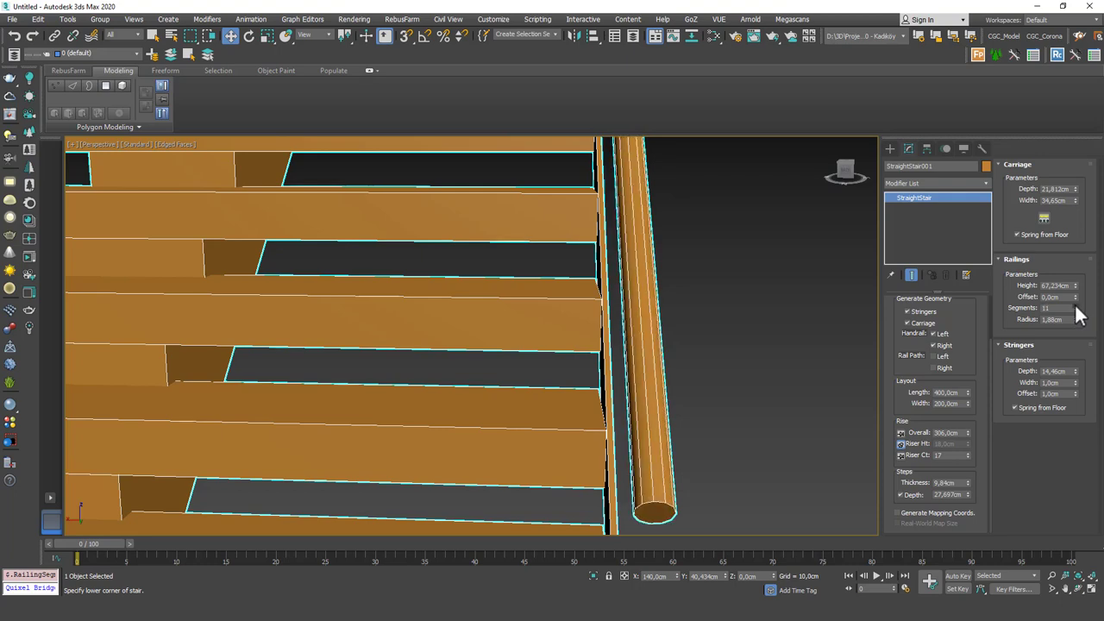
{"action": "left_click", "coordinate": [1076, 305]}
{"action": "left_click", "coordinate": [1076, 305]}
- Thicken the handrails by setting the railing radius to 2.782 cm
{"action": "middle_click_drag", "start_coordinate": [690, 345], "coordinate": [680, 368]}
{"action": "scroll", "coordinate": [692, 328], "scroll_direction": "down", "scroll_amount": 3}
{"action": "middle_click_drag", "start_coordinate": [680, 367], "coordinate": [1033, 317]}
{"action": "mouse_move", "coordinate": [1076, 319]}
{"action": "left_mouse_down"}
{"action": "mouse_move", "coordinate": [1071, 263]}
{"action": "mouse_move", "coordinate": [1070, 301]}
{"action": "left_mouse_up"}
{"action": "scroll", "coordinate": [735, 397], "scroll_direction": "down", "scroll_amount": 3}
{"action": "middle_click_drag", "start_coordinate": [734, 396], "coordinate": [668, 351], "text": "alt"}
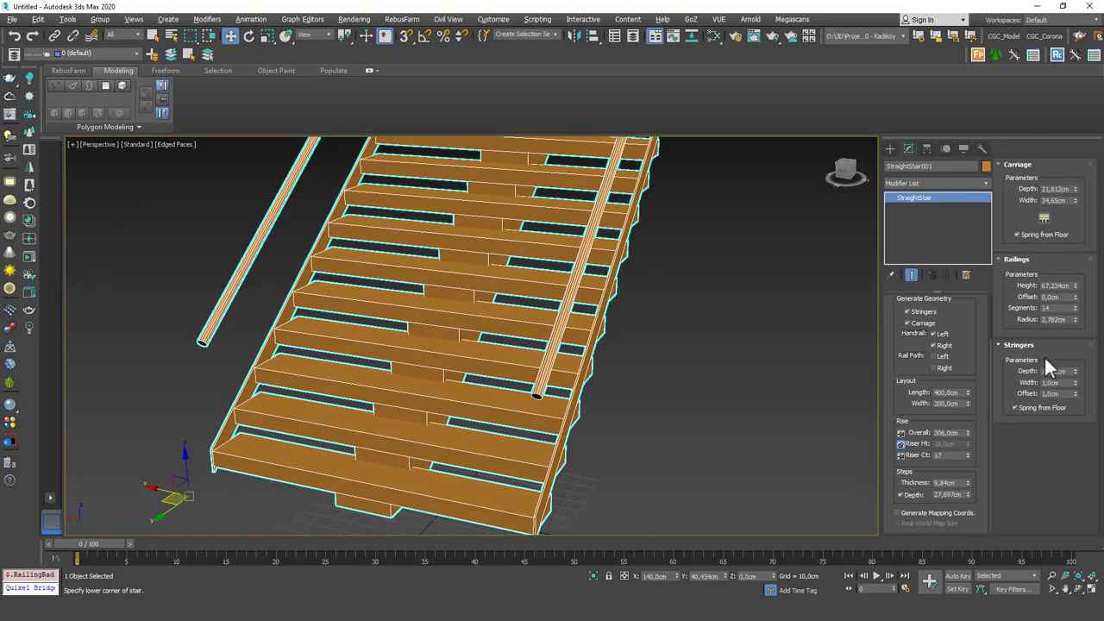
- Set the stringers' depth to 36.838 cm, width to 3.36 cm and offset to 8.4 cm
{"action": "left_click_drag", "start_coordinate": [1077, 371], "coordinate": [1074, 306]}
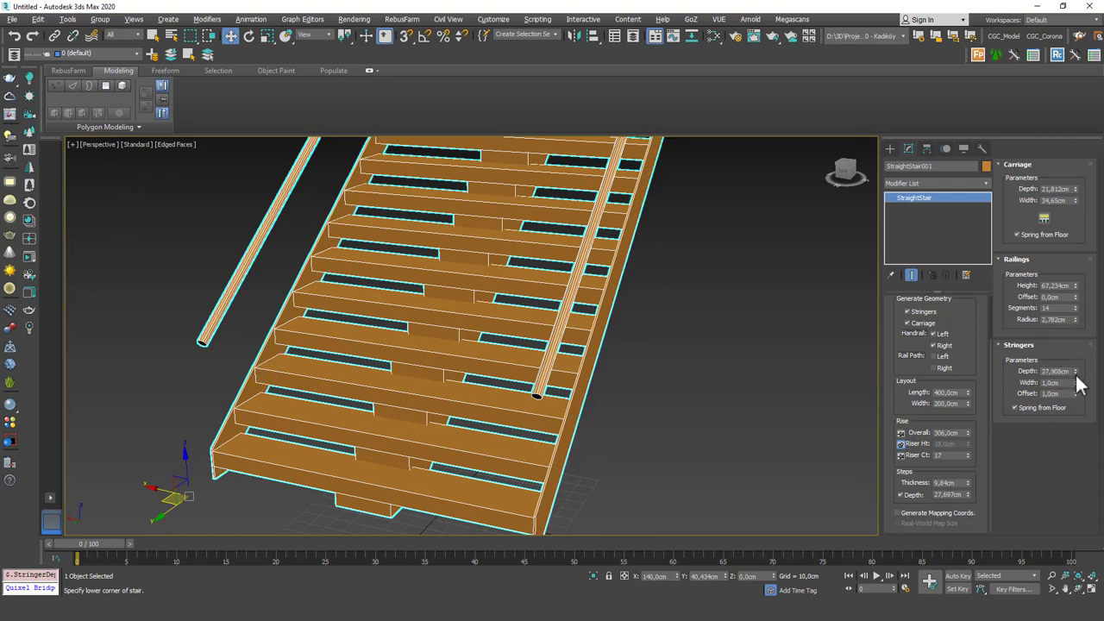
{"action": "left_click_drag", "start_coordinate": [1076, 383], "coordinate": [1085, 320]}
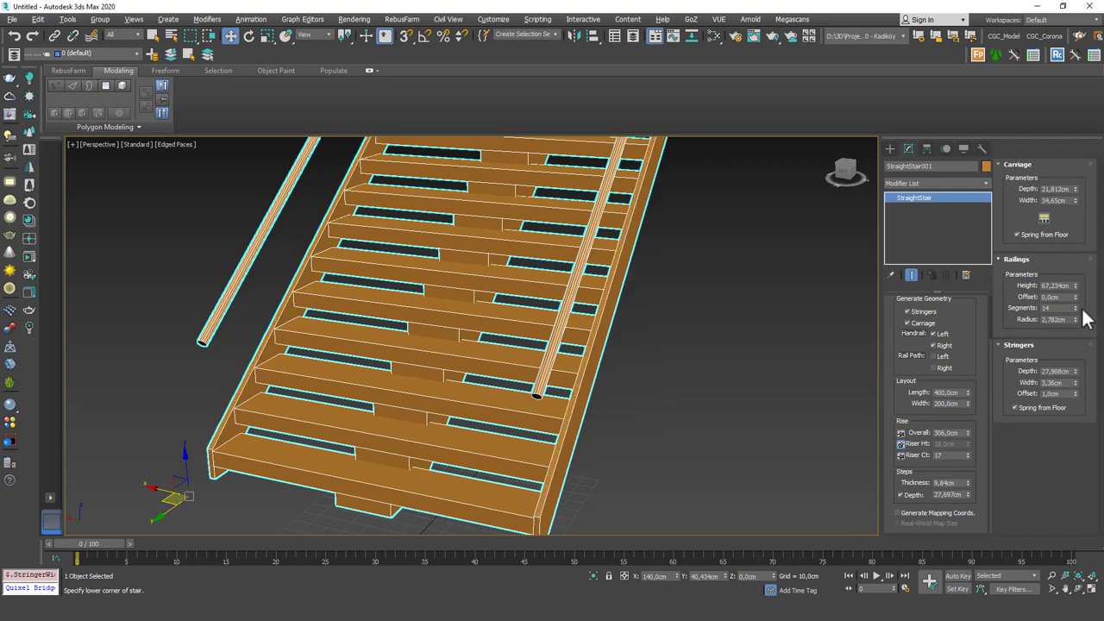
{"action": "left_click_drag", "start_coordinate": [1077, 373], "coordinate": [1043, 496]}
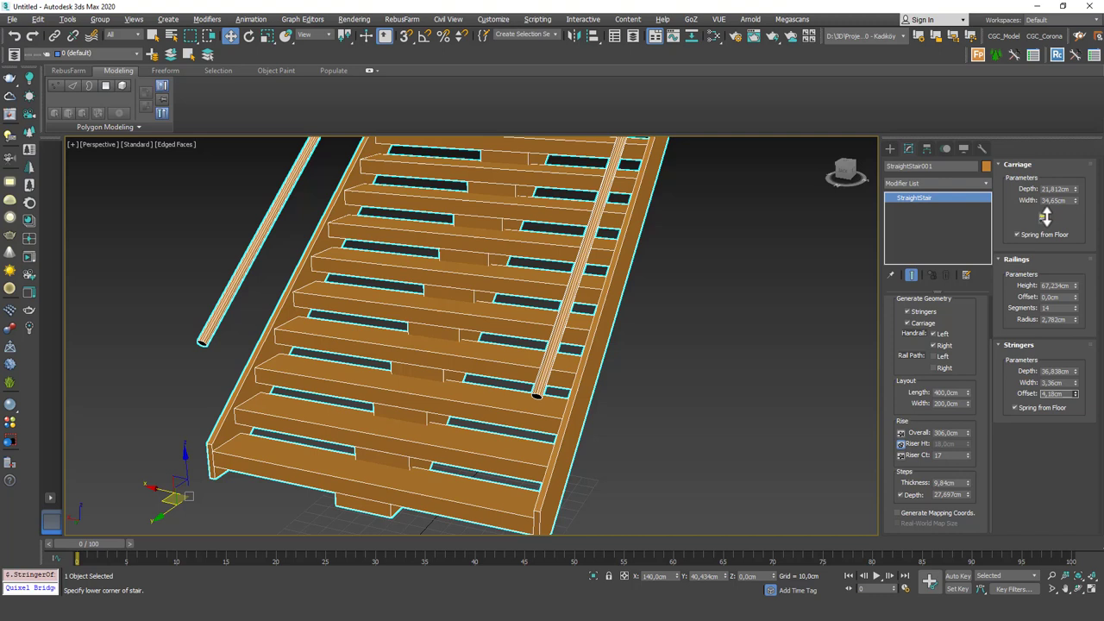
{"action": "left_click_drag", "start_coordinate": [1046, 217], "coordinate": [1014, 352]}
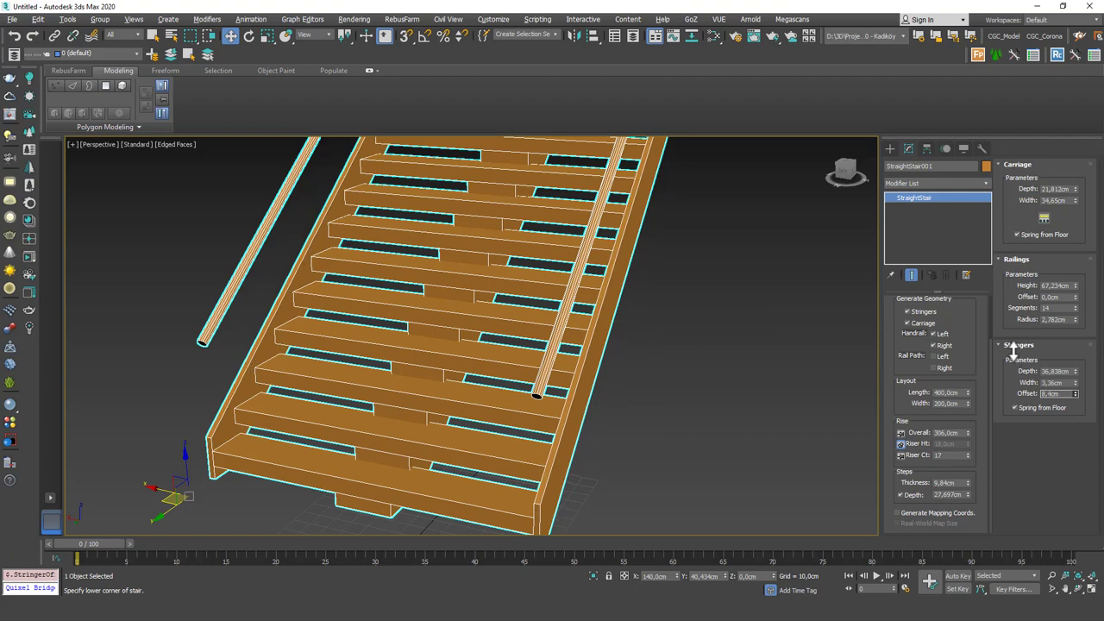
- Inspect the stringers from the side and add an Edit Poly modifier to the stair
{"action": "scroll", "coordinate": [569, 337], "scroll_direction": "down", "scroll_amount": 10}
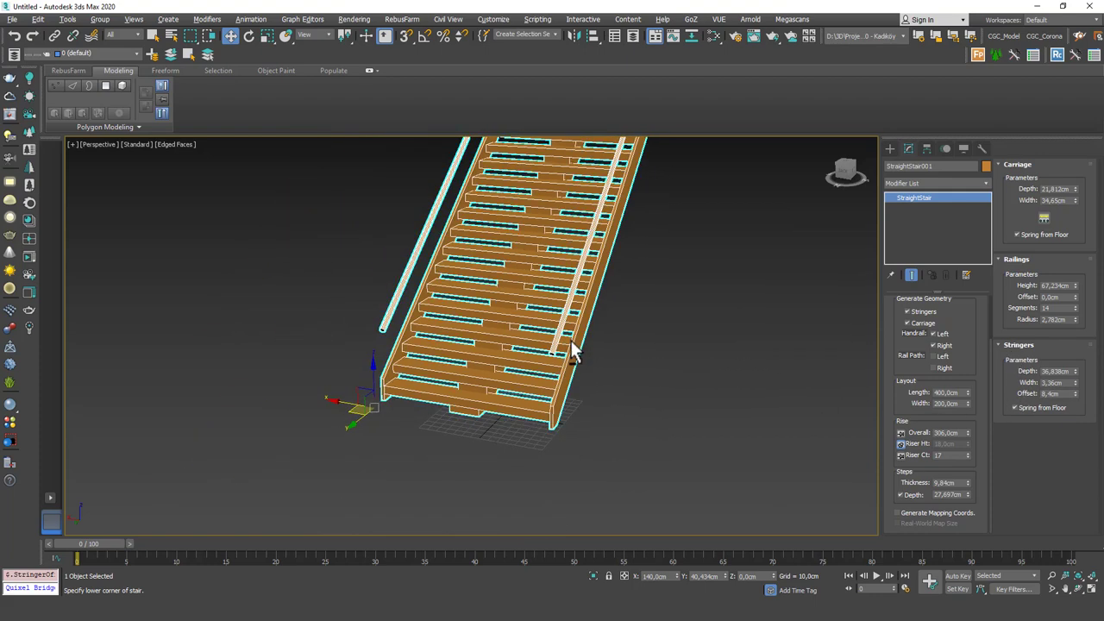
{"action": "middle_click_drag", "start_coordinate": [552, 339], "coordinate": [470, 328], "text": "alt"}
{"action": "scroll", "coordinate": [466, 285], "scroll_direction": "up", "scroll_amount": 5}
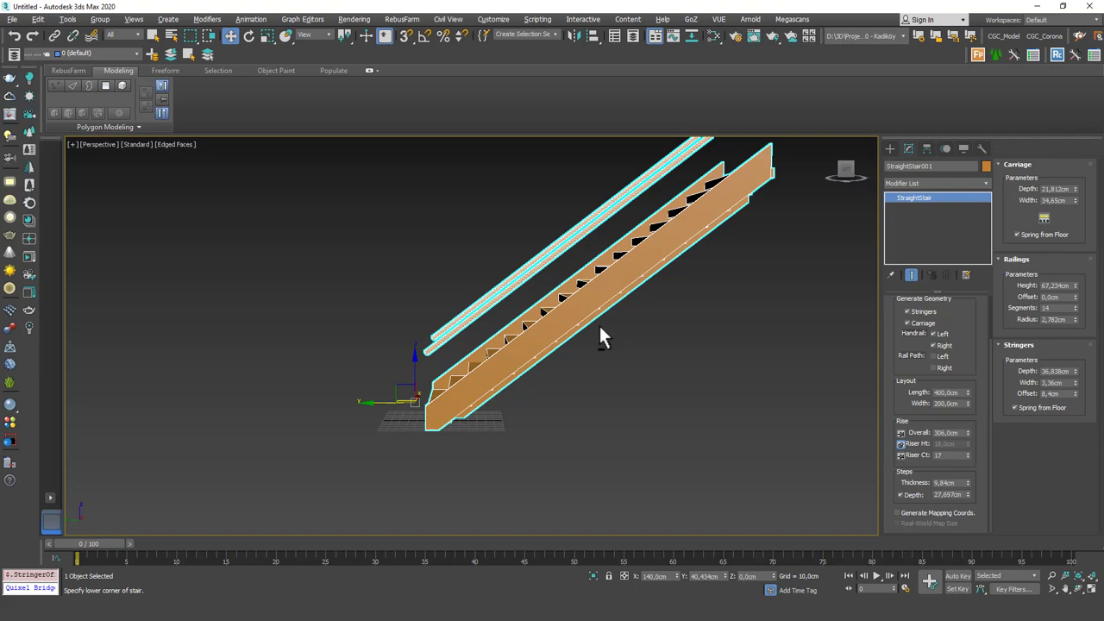
{"action": "middle_click_drag", "start_coordinate": [600, 329], "coordinate": [653, 342], "text": "alt"}
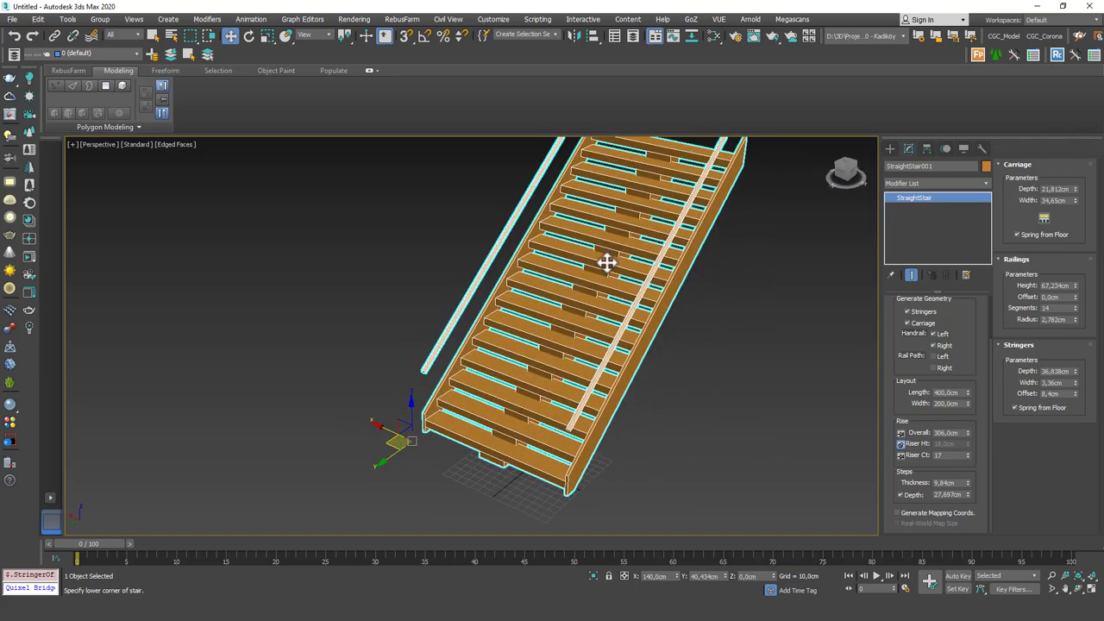
{"action": "left_click", "coordinate": [919, 185]}
{"action": "left_click", "coordinate": [852, 255]}
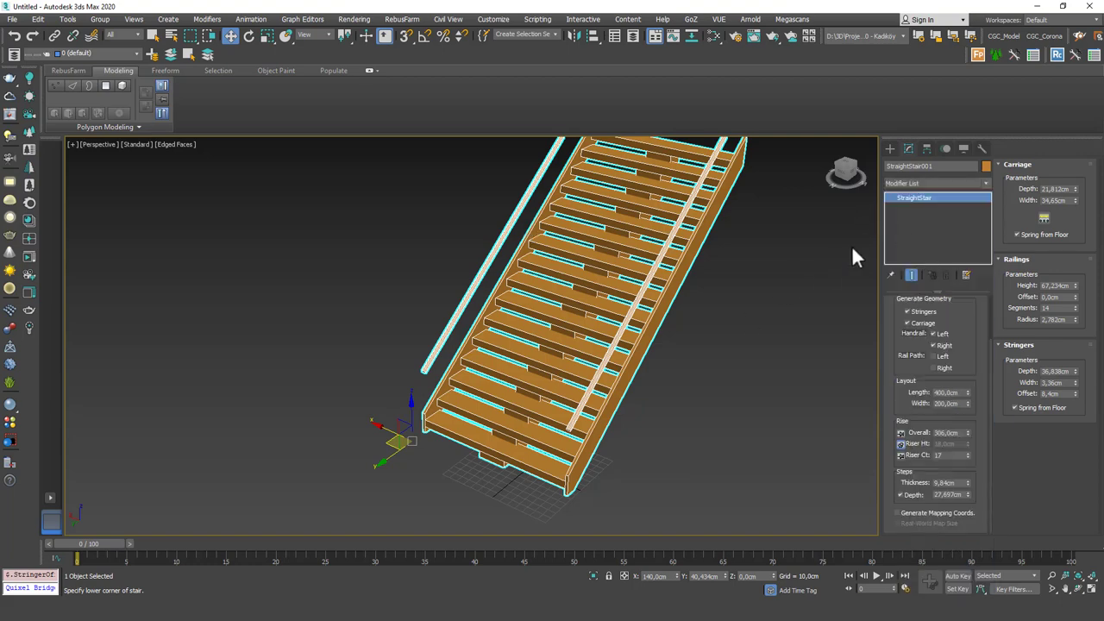
- Try raising one tread as a separate element, undo the move and select the near side stringer element
{"action": "key", "text": "5"}
{"action": "left_click", "coordinate": [631, 251]}
{"action": "middle_click_drag", "start_coordinate": [634, 250], "coordinate": [621, 257], "text": "alt"}
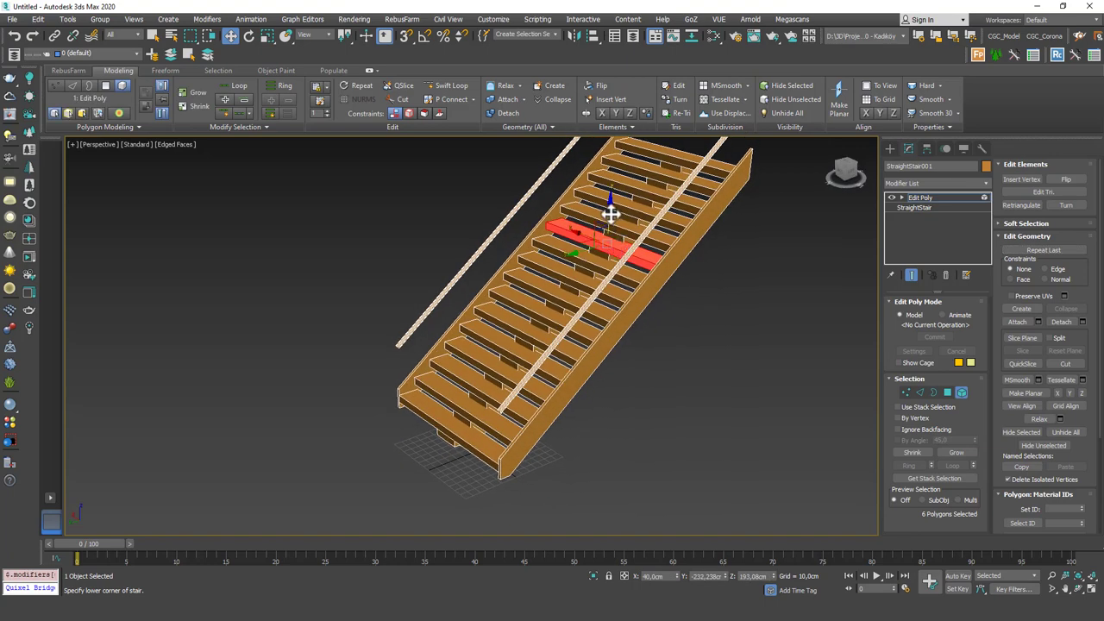
{"action": "left_click_drag", "start_coordinate": [612, 215], "coordinate": [611, 170]}
{"action": "key", "text": "ctrl+z"}
{"action": "middle_click_drag", "start_coordinate": [612, 303], "coordinate": [583, 303], "text": "alt"}
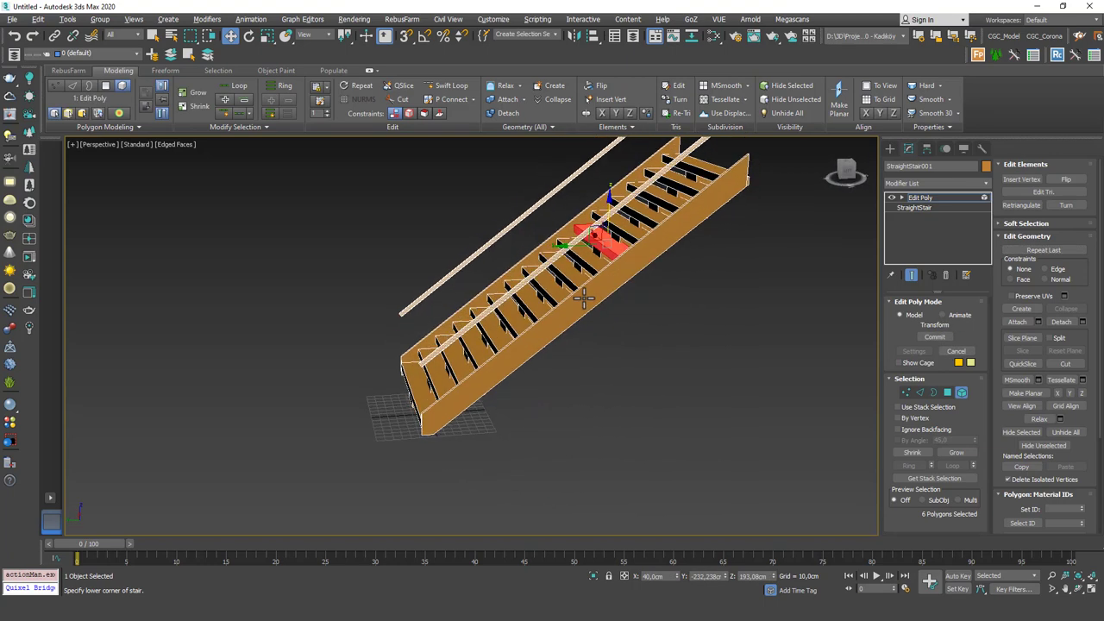
{"action": "left_click", "coordinate": [575, 305]}
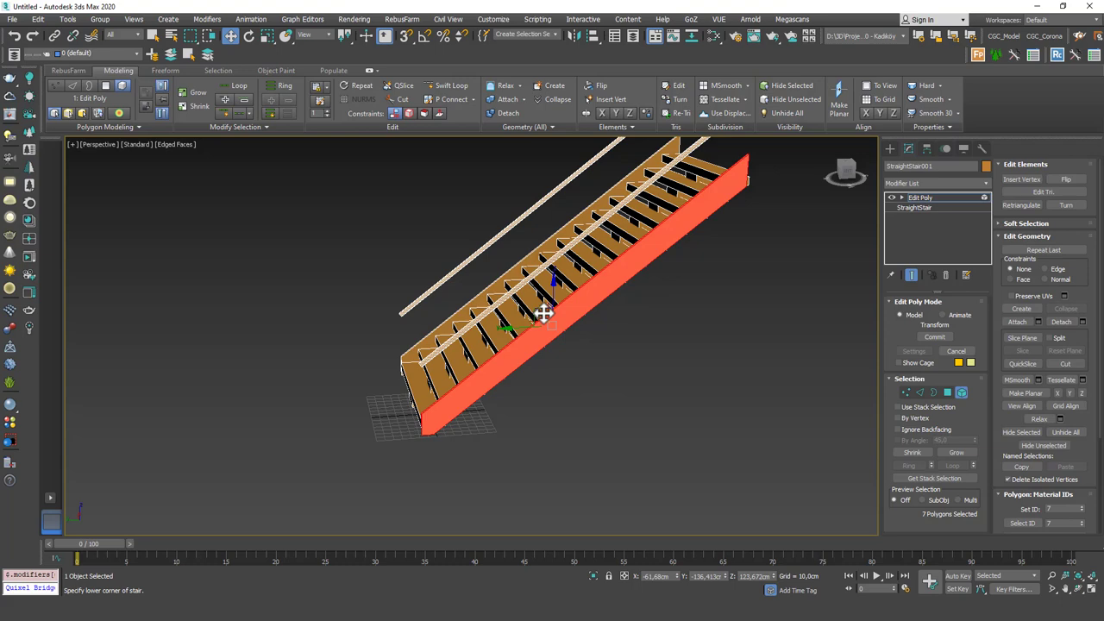
- Return to whole-object level and delete the straight stair
{"action": "left_click", "coordinate": [929, 197]}
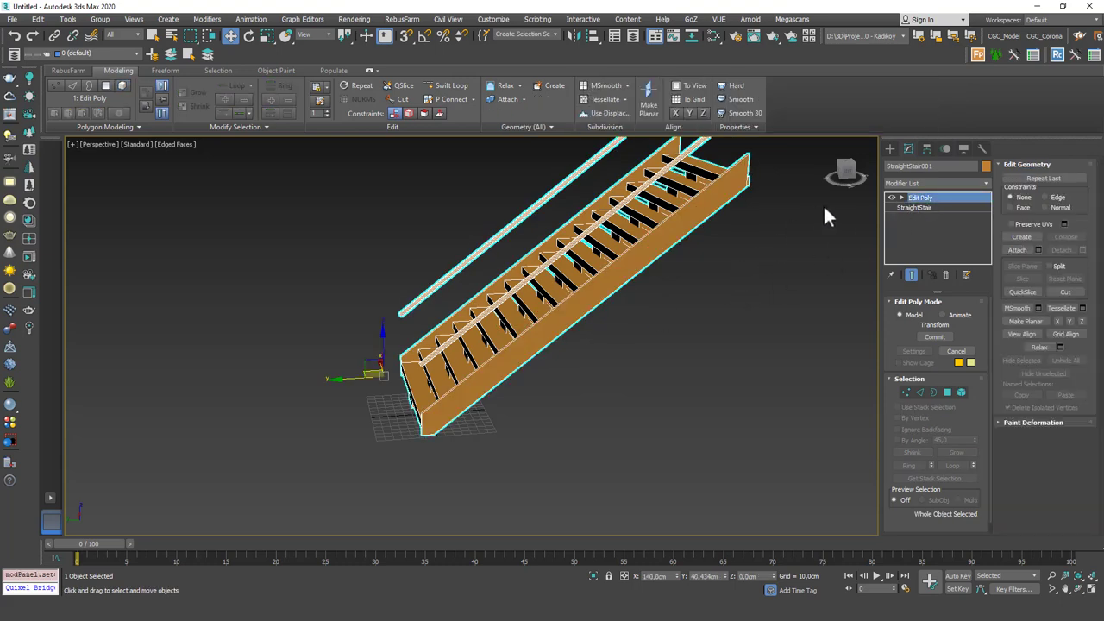
{"action": "middle_click_drag", "start_coordinate": [588, 301], "coordinate": [564, 294], "text": "alt"}
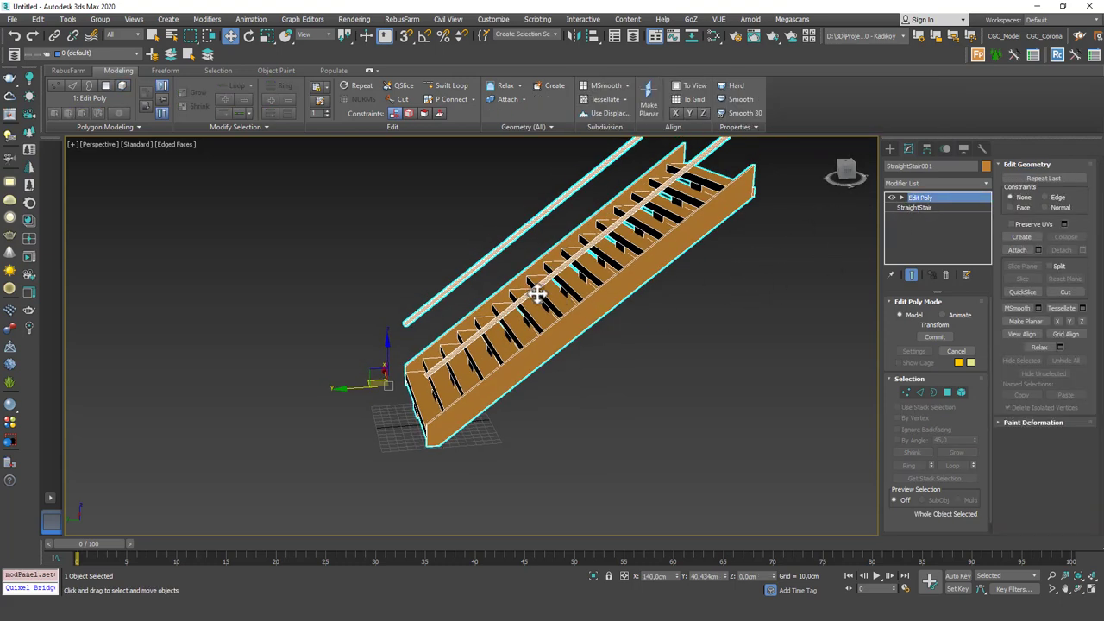
{"action": "key", "text": "Delete"}
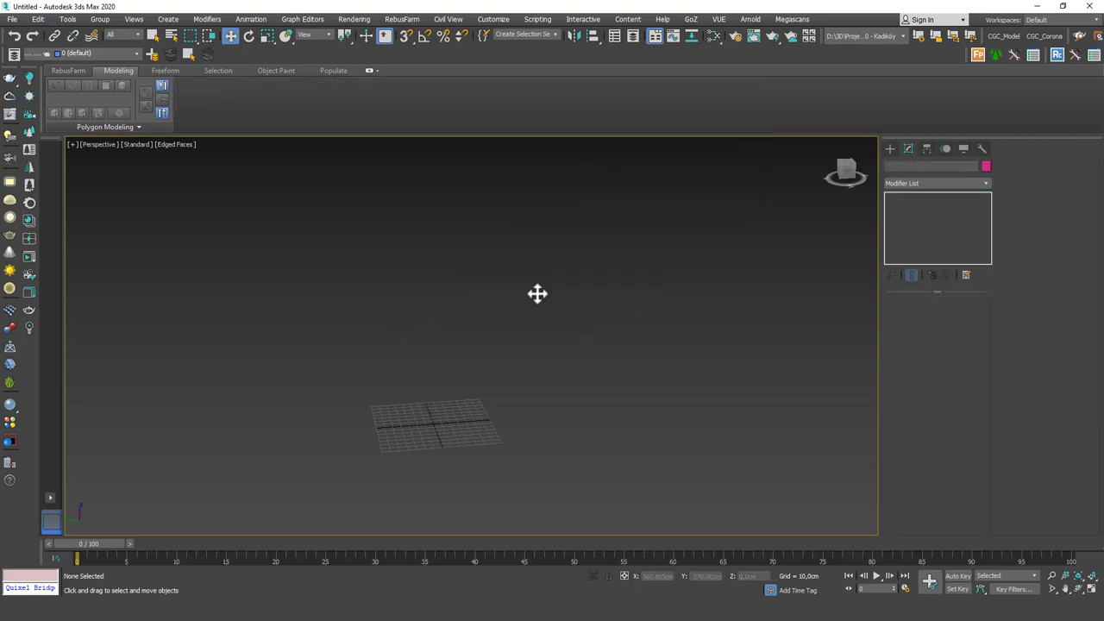
- Draw an L-type stair with lengths of about 181 and 103 cm, width 39 cm, offset 47 cm and overall rise about 174 cm
{"action": "left_click", "coordinate": [889, 149]}
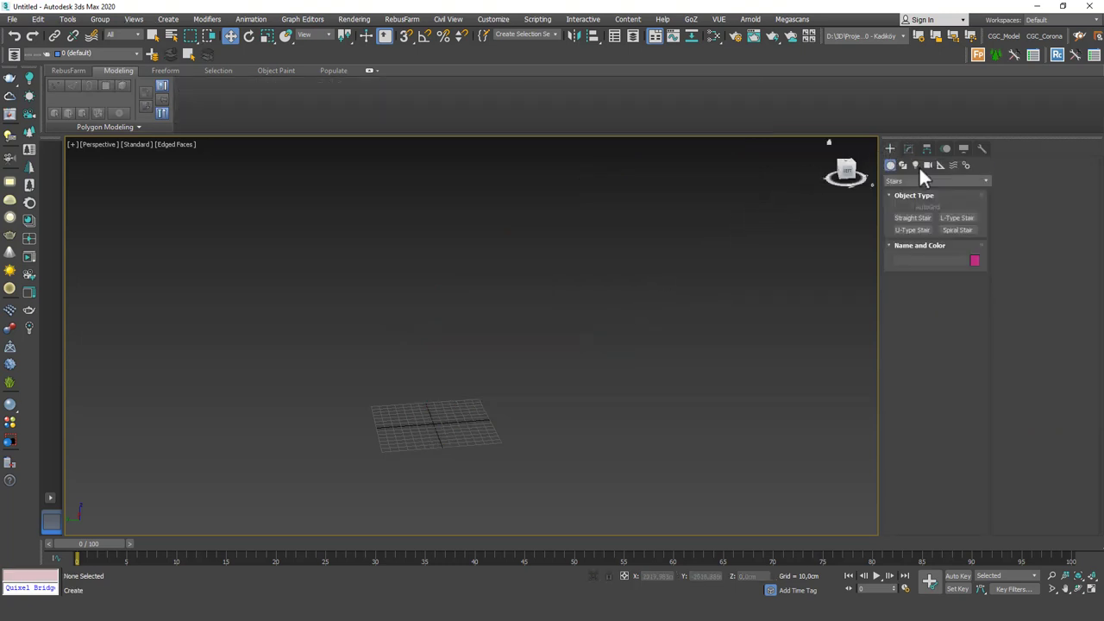
{"action": "left_click", "coordinate": [957, 217]}
{"action": "middle_click_drag", "start_coordinate": [510, 323], "coordinate": [555, 328], "text": "alt"}
{"action": "left_click_drag", "start_coordinate": [384, 319], "coordinate": [510, 418]}
{"action": "left_click", "coordinate": [587, 337]}
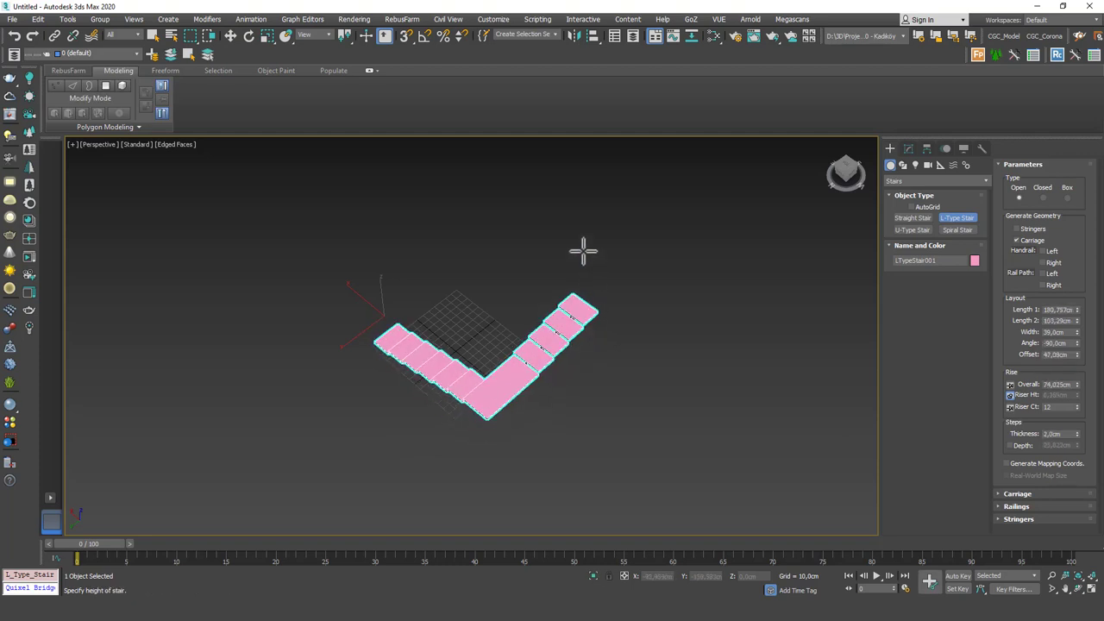
{"action": "left_click", "coordinate": [579, 205]}
{"action": "middle_click_drag", "start_coordinate": [440, 324], "coordinate": [569, 293], "text": "alt"}
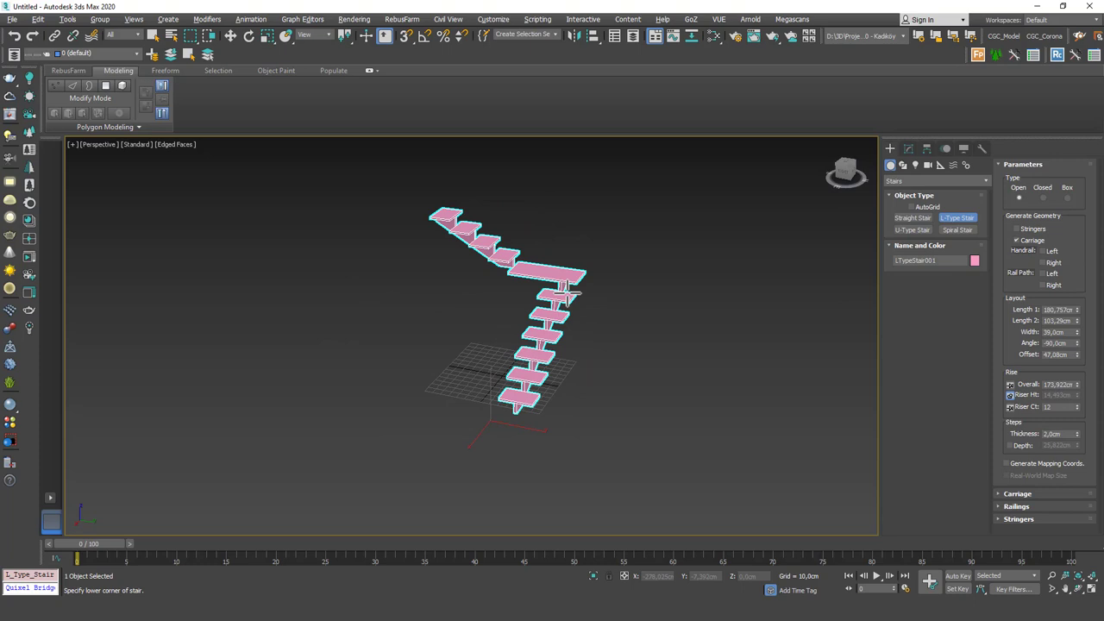
- Try the Closed and Box types on the L-type stair, return it to Open and set Length 1 to 224.139 cm
{"action": "left_click", "coordinate": [908, 148]}
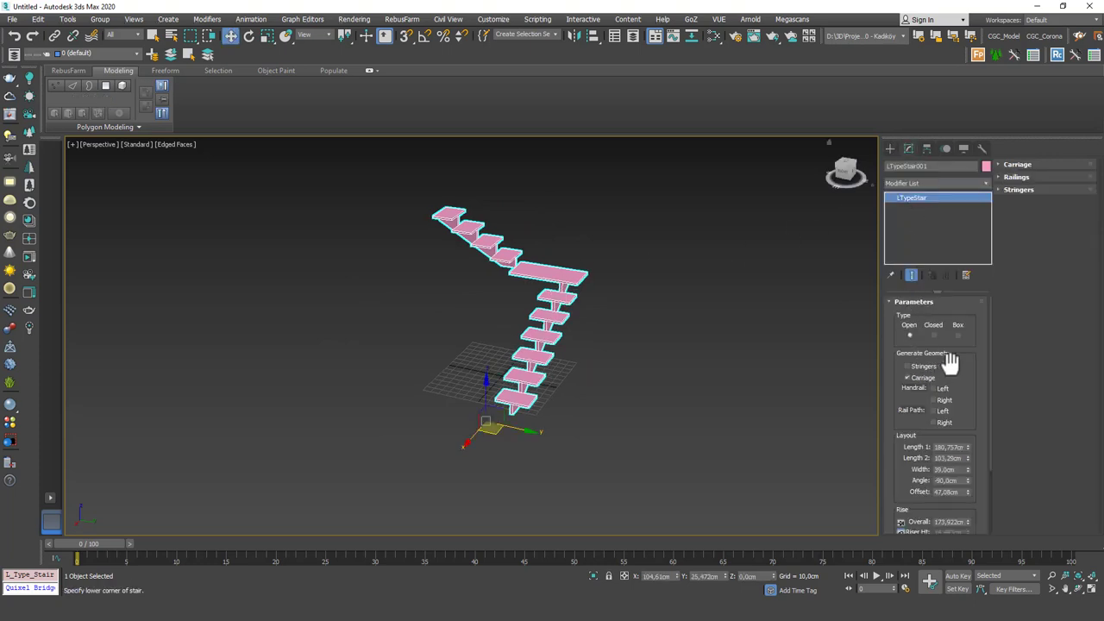
{"action": "left_click", "coordinate": [934, 334]}
{"action": "left_click", "coordinate": [958, 336]}
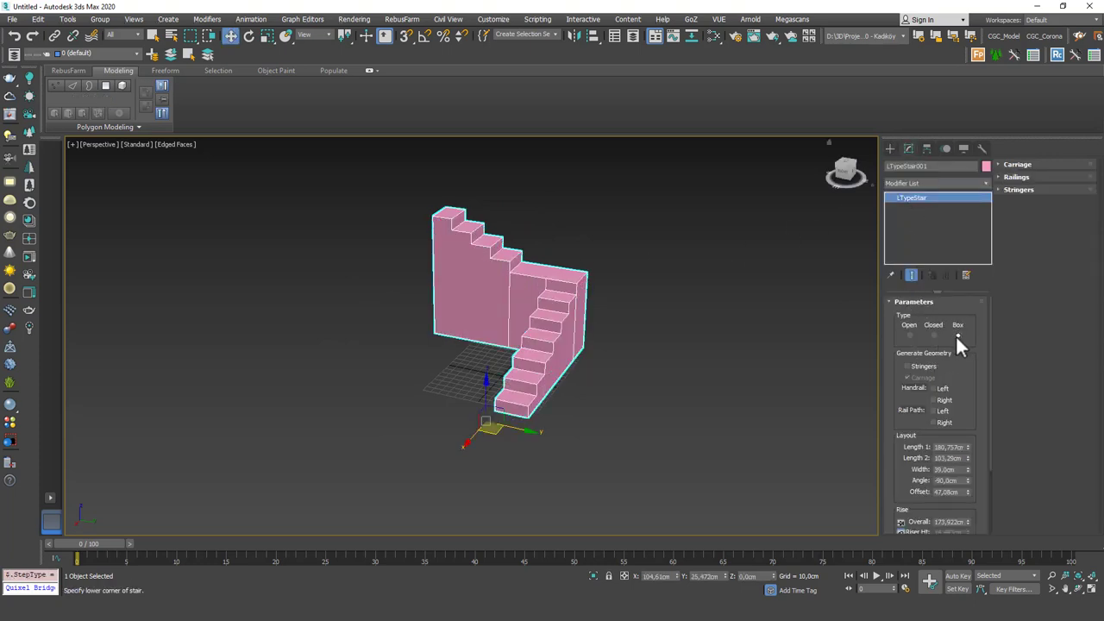
{"action": "left_click", "coordinate": [909, 336]}
{"action": "left_click_drag", "start_coordinate": [966, 389], "coordinate": [963, 299]}
{"action": "mouse_move", "coordinate": [970, 357]}
{"action": "left_mouse_down"}
{"action": "mouse_move", "coordinate": [968, 317]}
{"action": "mouse_move", "coordinate": [965, 358]}
{"action": "left_mouse_up"}
- Set the riser height to 18 cm with the riser count locked, and the overall rise to 306 cm with the riser height locked
{"action": "left_click", "coordinate": [901, 443]}
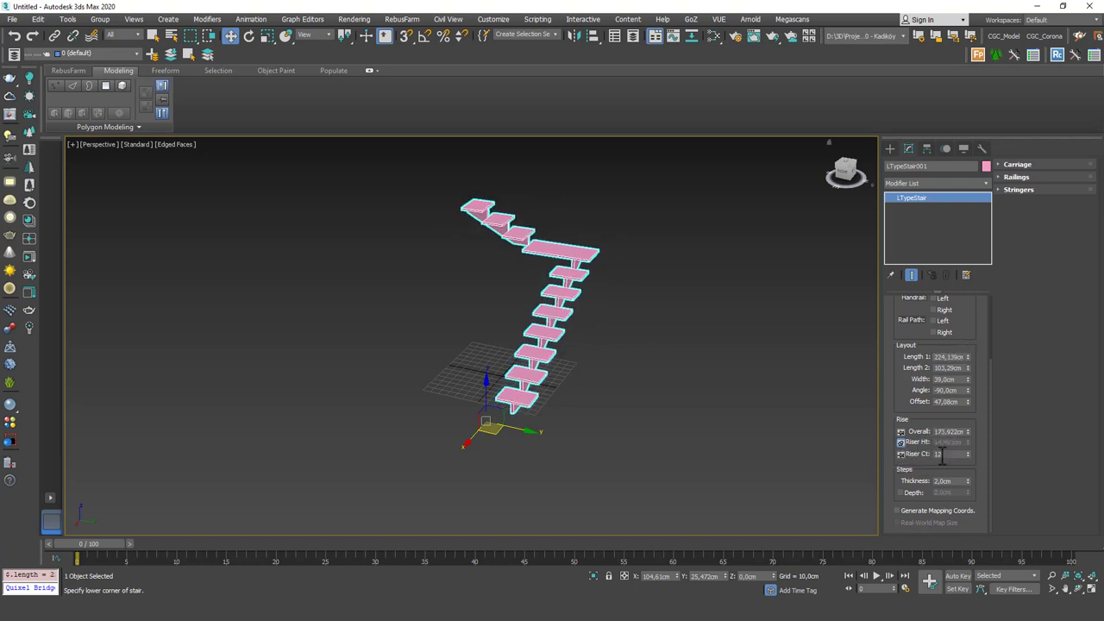
{"action": "left_click", "coordinate": [901, 454]}
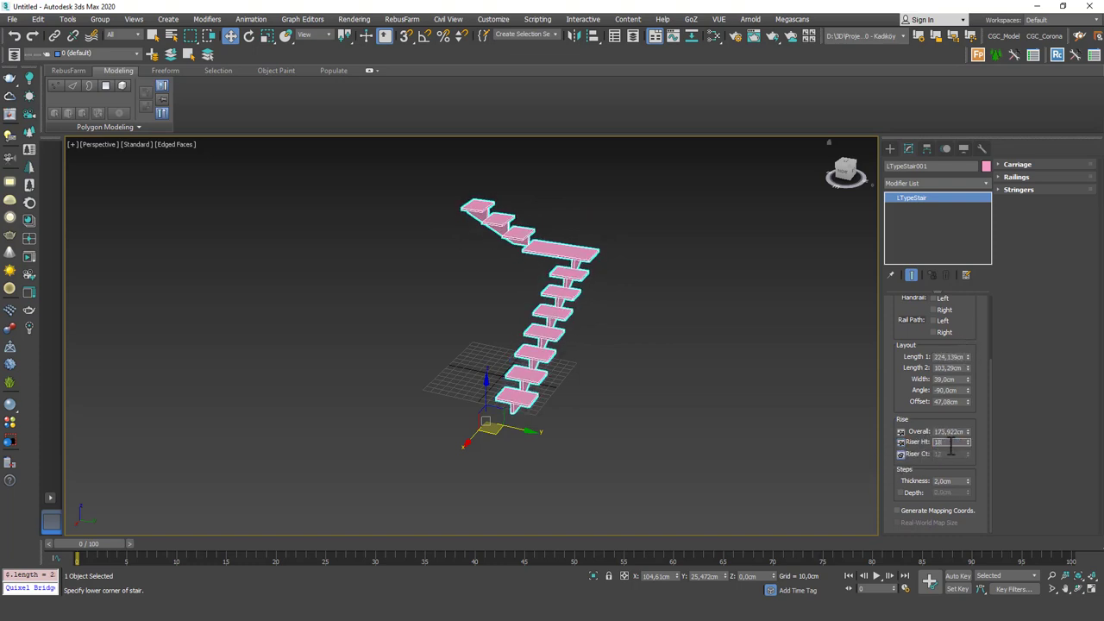
{"action": "key", "text": "Return"}
{"action": "left_click", "coordinate": [901, 442]}
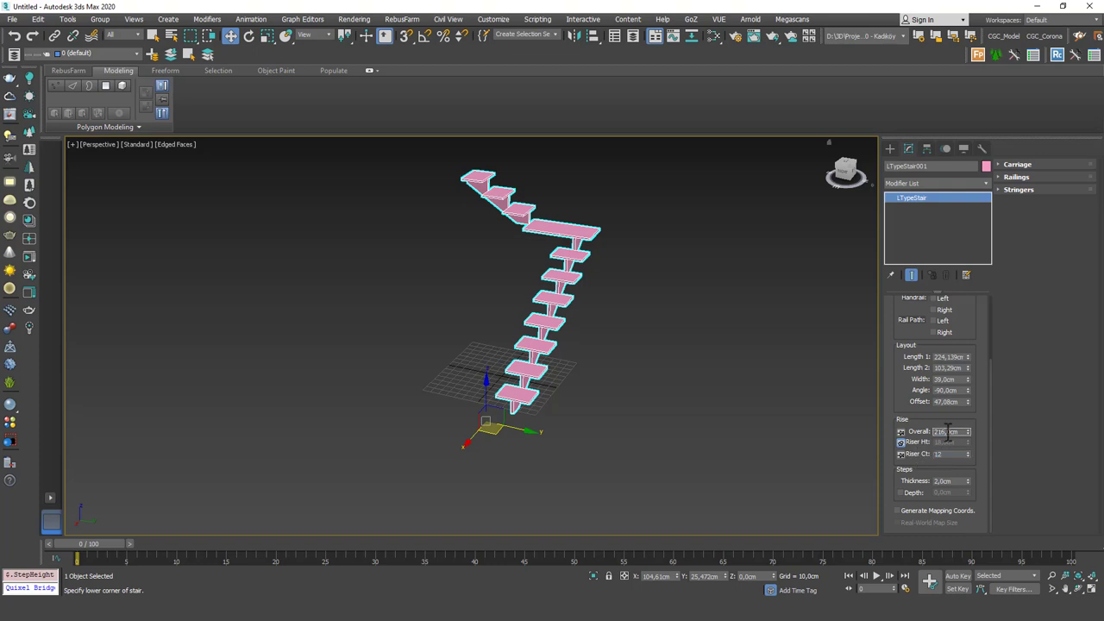
{"action": "key", "text": "Return"}
- Set the L-type stair's Length 1 to 152.414 cm, Length 2 to 134.277 cm, width to 130.65 cm and offset to 48.021 cm
{"action": "middle_click_drag", "start_coordinate": [575, 271], "coordinate": [496, 397]}
{"action": "middle_click_drag", "start_coordinate": [660, 324], "coordinate": [719, 316], "text": "alt"}
{"action": "left_click_drag", "start_coordinate": [967, 357], "coordinate": [962, 243]}
{"action": "left_click_drag", "start_coordinate": [967, 388], "coordinate": [975, 409]}
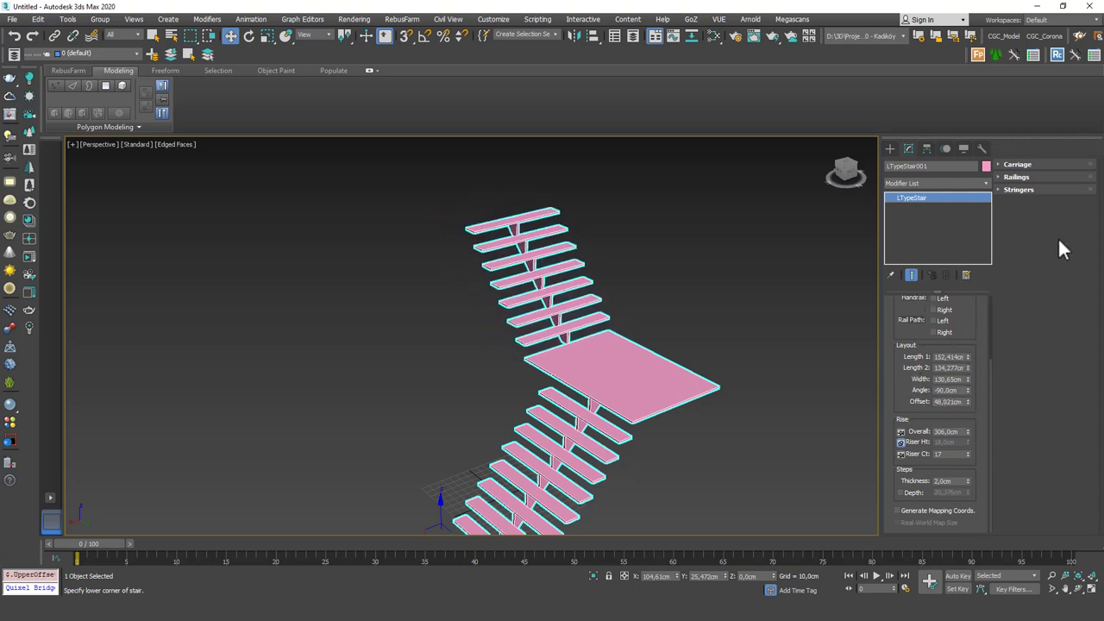
- Review the carriage, railings and stringers settings of the L-type stair
{"action": "left_click", "coordinate": [1025, 162]}
{"action": "left_click", "coordinate": [1025, 161]}
{"action": "left_click", "coordinate": [1022, 175]}
{"action": "left_click", "coordinate": [1022, 176]}
{"action": "left_click", "coordinate": [1024, 189]}
{"action": "left_click", "coordinate": [1023, 191]}
{"action": "scroll", "coordinate": [961, 406], "scroll_direction": "up", "scroll_amount": 4}
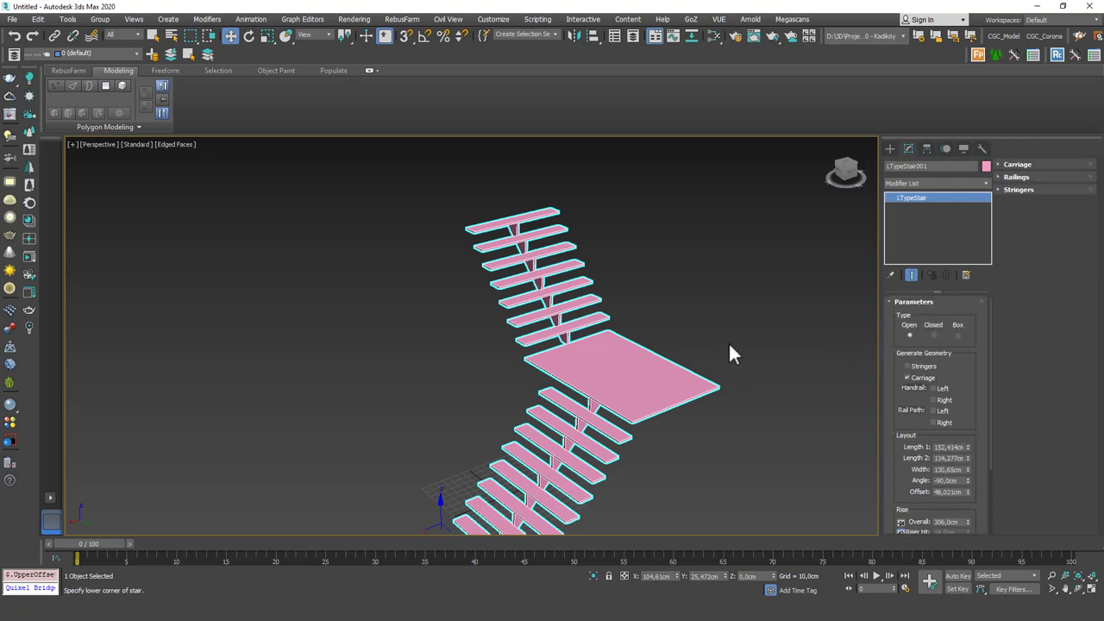
- Replace the L-type stair with a U-type stair about 269 cm long per flight, offset about 184 cm and overall rise about 203 cm
{"action": "left_click_drag", "start_coordinate": [727, 347], "coordinate": [628, 419]}
{"action": "key", "text": "Delete"}
{"action": "left_click", "coordinate": [889, 148]}
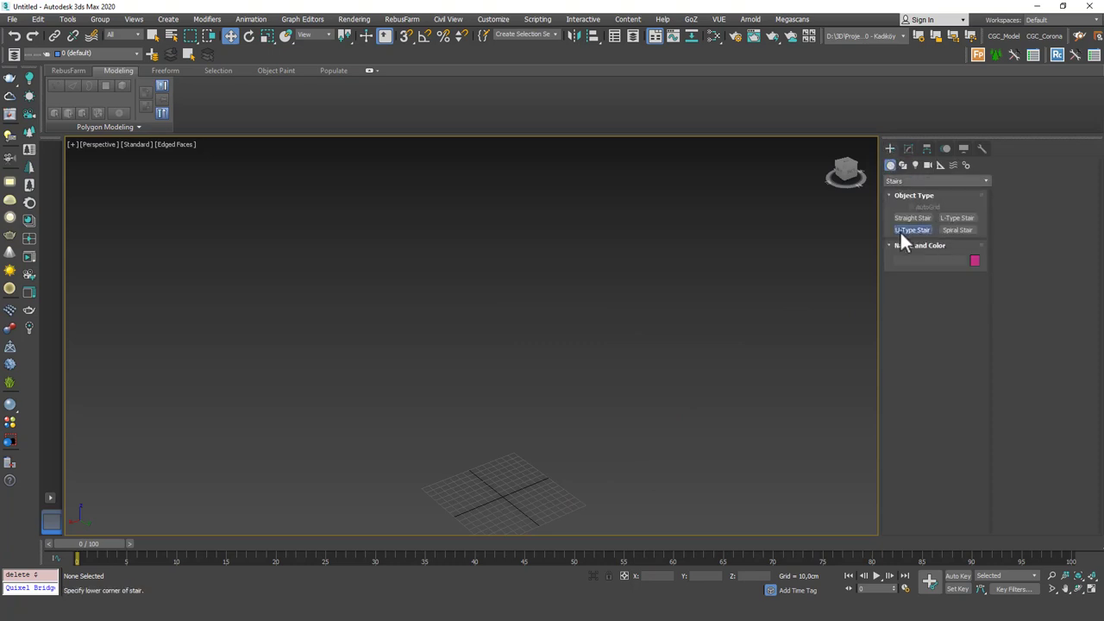
{"action": "left_click", "coordinate": [902, 230]}
{"action": "middle_click_drag", "start_coordinate": [517, 483], "coordinate": [526, 382], "text": "alt"}
{"action": "left_click_drag", "start_coordinate": [523, 335], "coordinate": [638, 462]}
{"action": "right_click", "coordinate": [459, 360]}
{"action": "right_click", "coordinate": [545, 395]}
{"action": "left_click", "coordinate": [711, 362]}
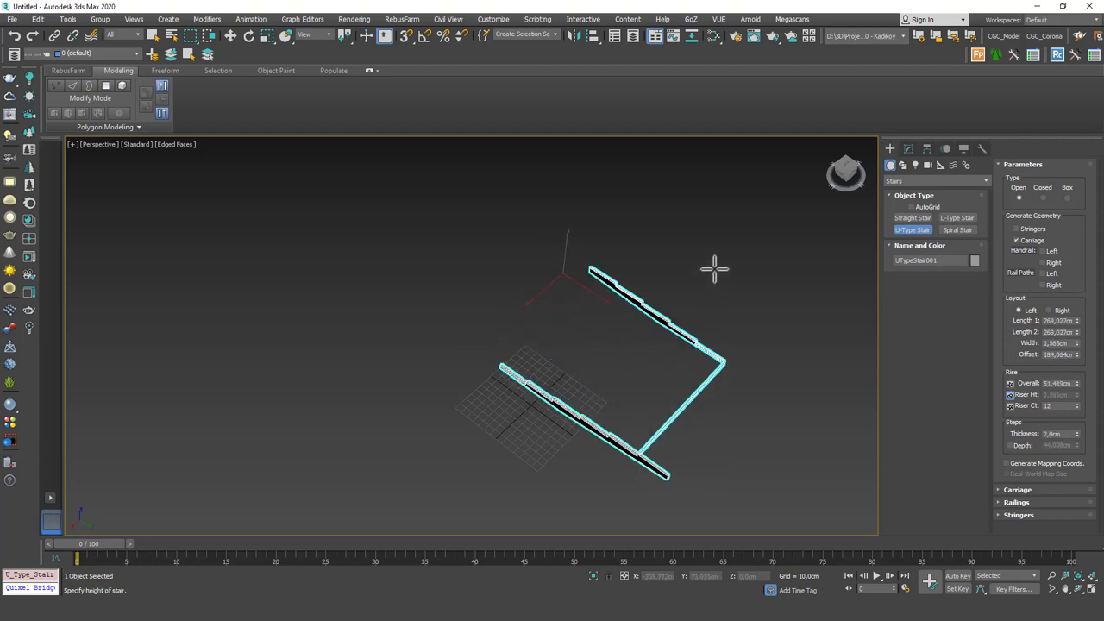
{"action": "left_click", "coordinate": [698, 216]}
{"action": "right_click", "coordinate": [698, 217]}
{"action": "middle_click_drag", "start_coordinate": [583, 329], "coordinate": [656, 296], "text": "alt"}
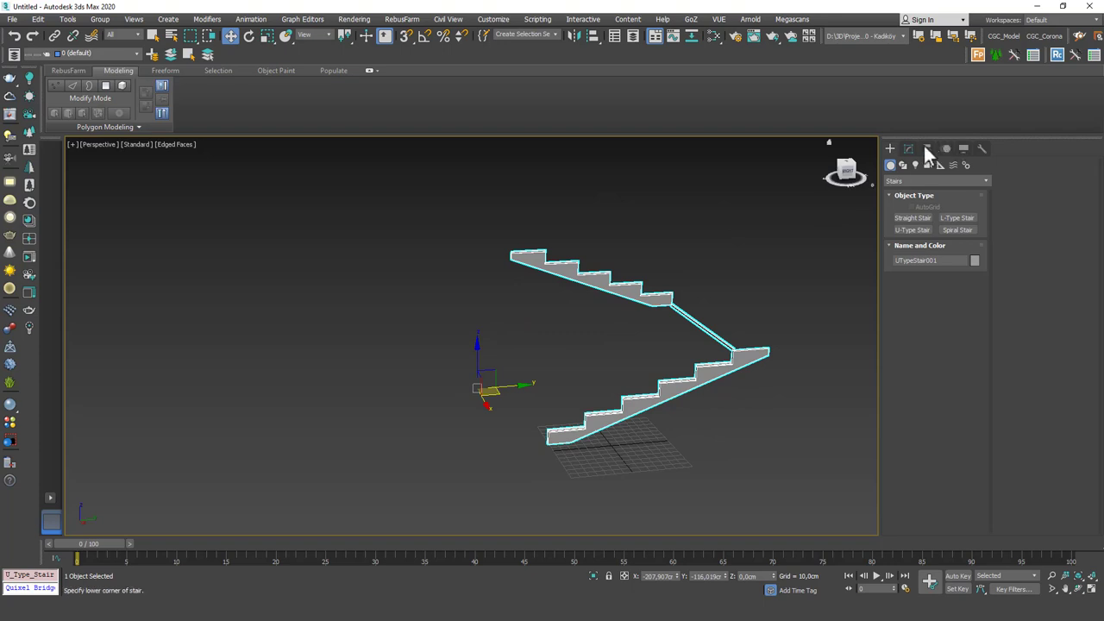
- Set the U-type stair's riser height to 18 cm with the riser count locked, and the overall rise to 306 cm with the riser height locked
{"action": "left_click", "coordinate": [908, 150]}
{"action": "left_click_drag", "start_coordinate": [990, 430], "coordinate": [965, 343]}
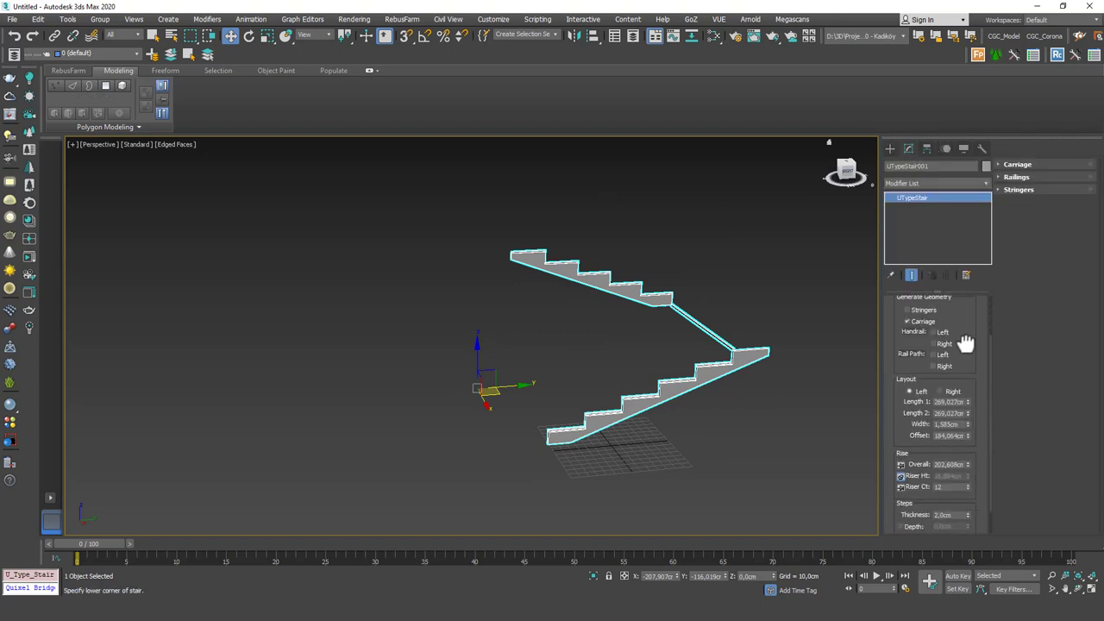
{"action": "scroll", "coordinate": [966, 344], "scroll_direction": "down", "scroll_amount": 1}
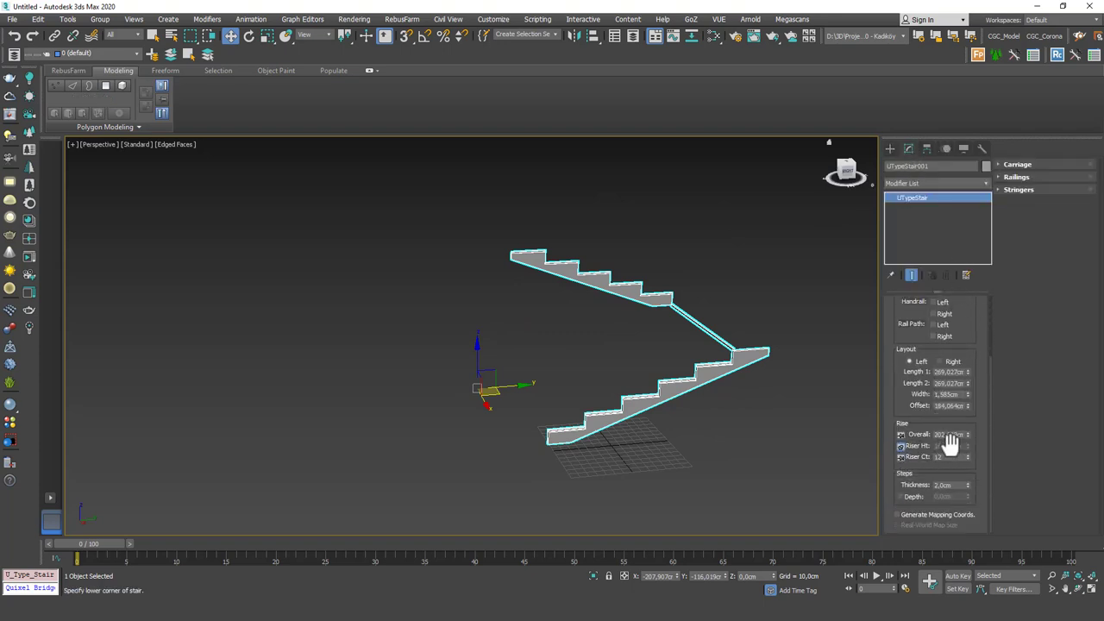
{"action": "left_click", "coordinate": [902, 458]}
{"action": "double_click", "coordinate": [948, 446]}
{"action": "type", "text": "1"}
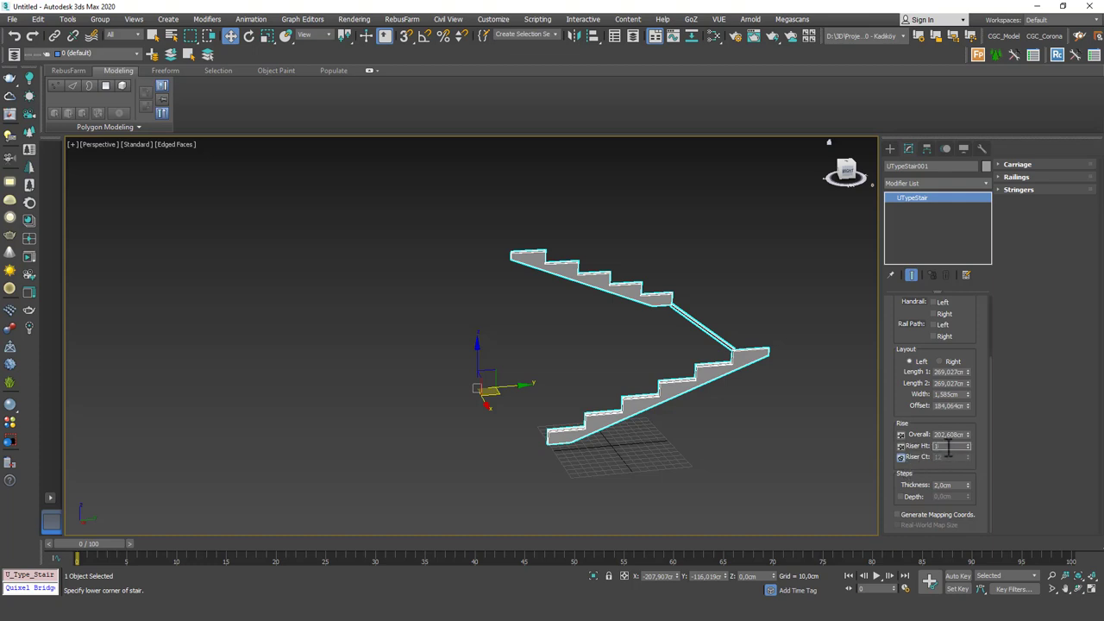
{"action": "type", "text": "8"}
{"action": "left_click", "coordinate": [901, 446]}
{"action": "double_click", "coordinate": [949, 436]}
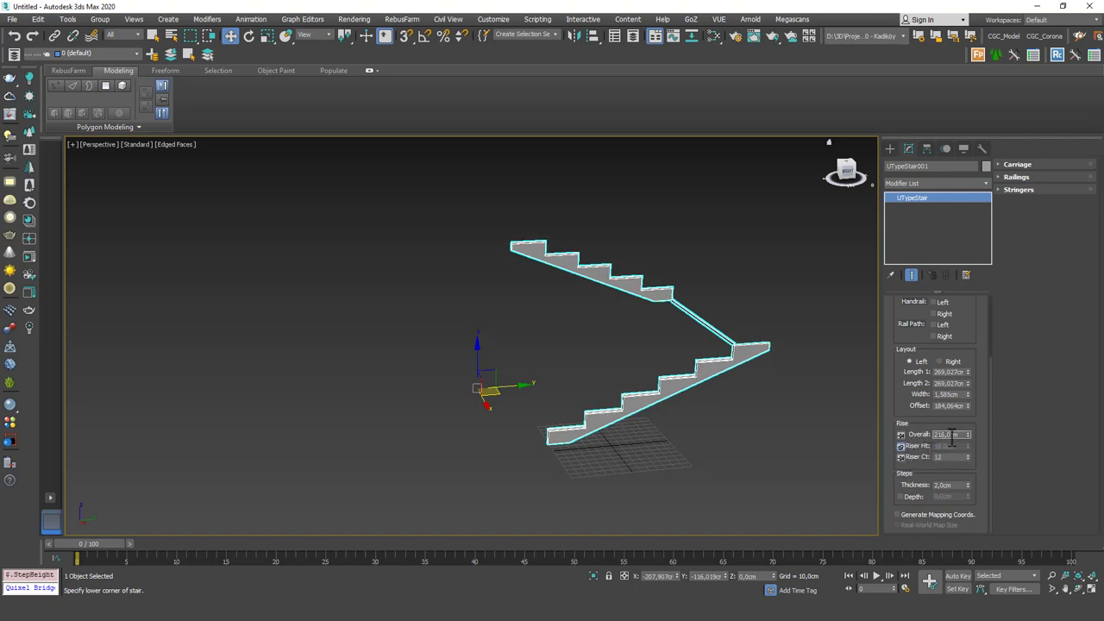
{"action": "type", "text": "306"}
{"action": "key", "text": "Return"}
- Lengthen the first flight of the U-type stair to 376.638 cm and set the stair width to 200 cm
{"action": "scroll", "coordinate": [901, 397], "scroll_direction": "up", "scroll_amount": 1}
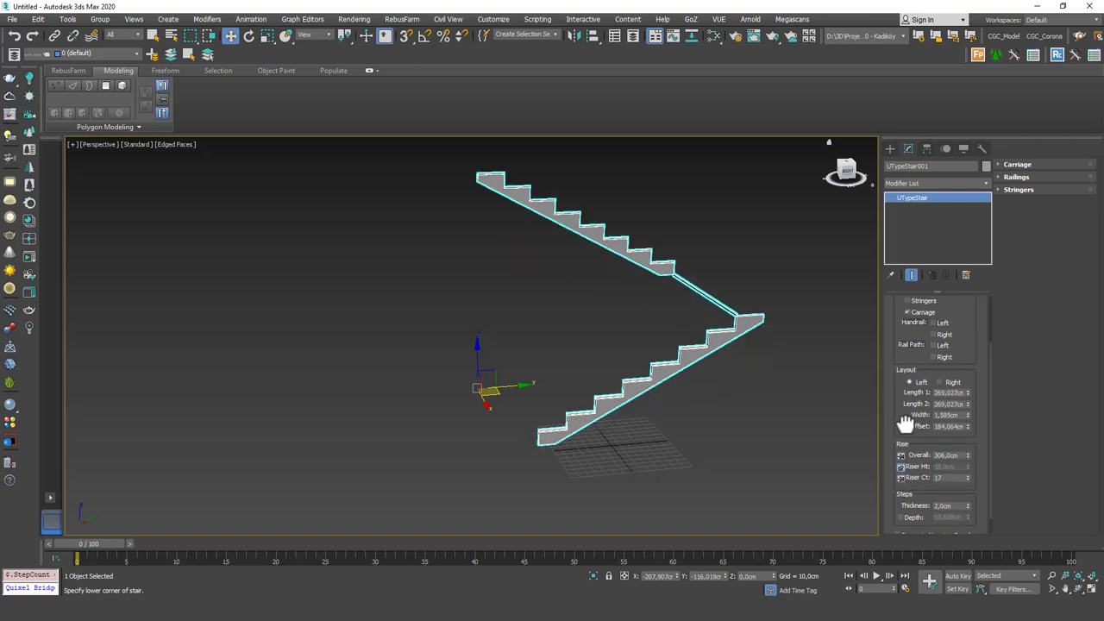
{"action": "mouse_move", "coordinate": [969, 395]}
{"action": "left_mouse_down"}
{"action": "mouse_move", "coordinate": [969, 354]}
{"action": "mouse_move", "coordinate": [966, 397]}
{"action": "left_mouse_up"}
{"action": "left_click_drag", "start_coordinate": [963, 341], "coordinate": [965, 292]}
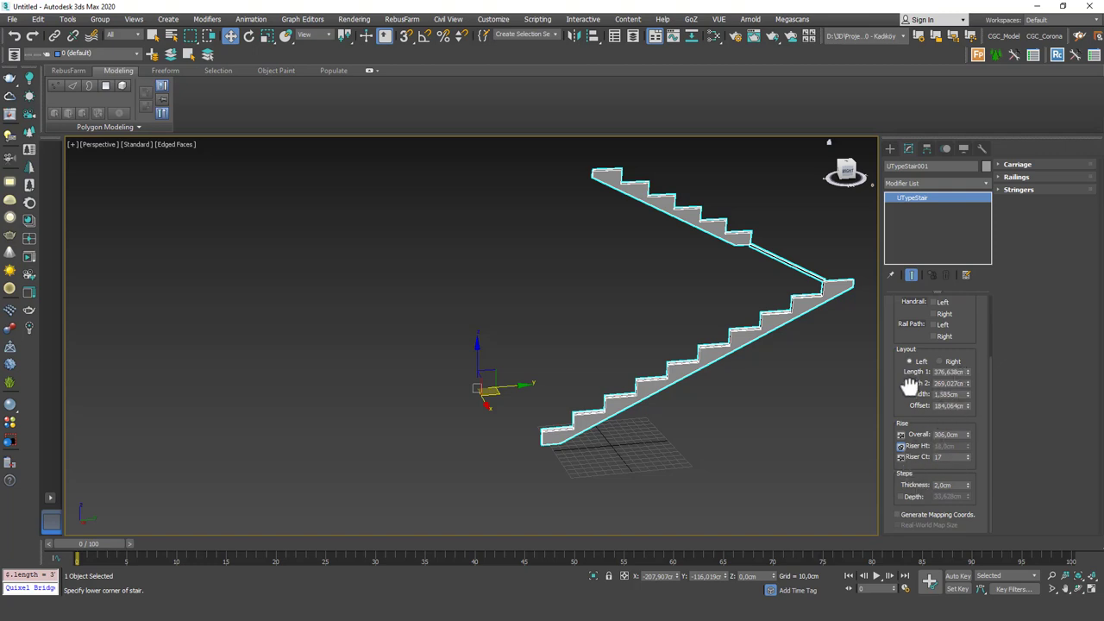
{"action": "left_click_drag", "start_coordinate": [910, 386], "coordinate": [777, 353]}
{"action": "middle_click_drag", "start_coordinate": [776, 354], "coordinate": [638, 390], "text": "alt"}
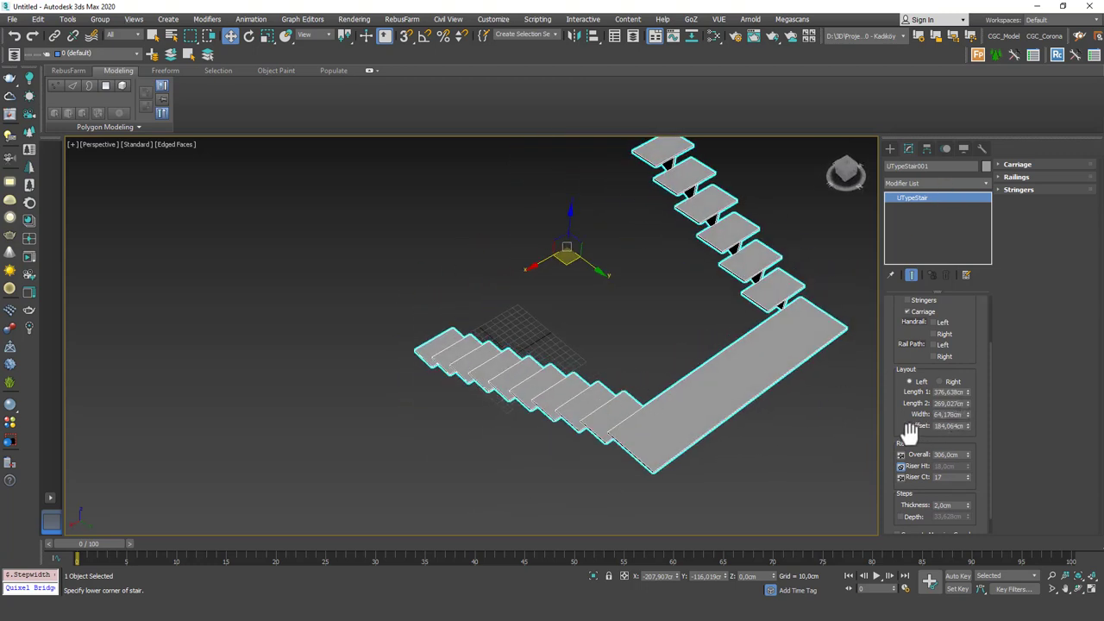
{"action": "left_click_drag", "start_coordinate": [912, 406], "coordinate": [938, 392]}
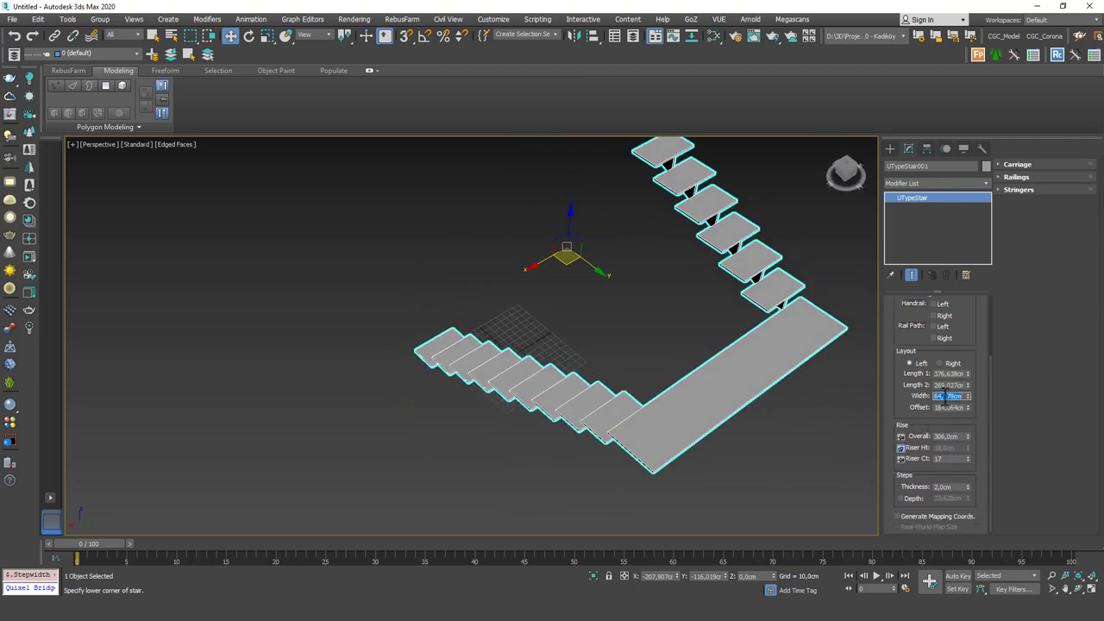
{"action": "key", "text": "Return"}
- Set the U-type stair's Length 1 to 335.208 cm, Length 2 to 406.231 cm, offset to 31.291 cm and step thickness to about 10 cm
{"action": "middle_click_drag", "start_coordinate": [719, 353], "coordinate": [729, 386], "text": "alt"}
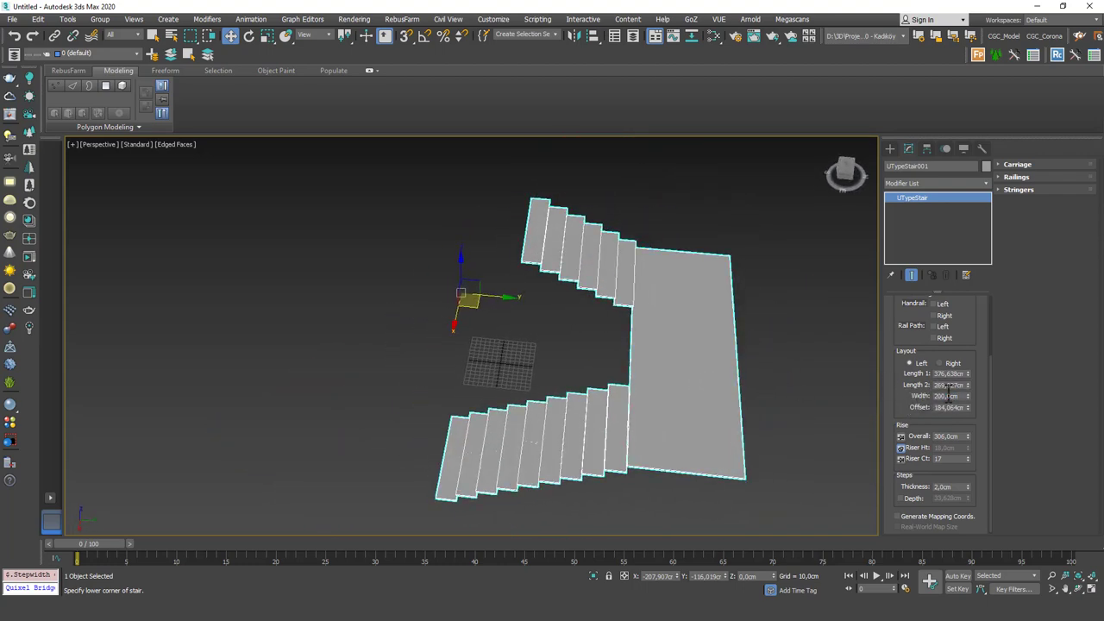
{"action": "mouse_move", "coordinate": [968, 374]}
{"action": "left_mouse_down"}
{"action": "mouse_move", "coordinate": [968, 363]}
{"action": "mouse_move", "coordinate": [968, 383]}
{"action": "mouse_move", "coordinate": [969, 345]}
{"action": "mouse_move", "coordinate": [971, 366]}
{"action": "left_mouse_up"}
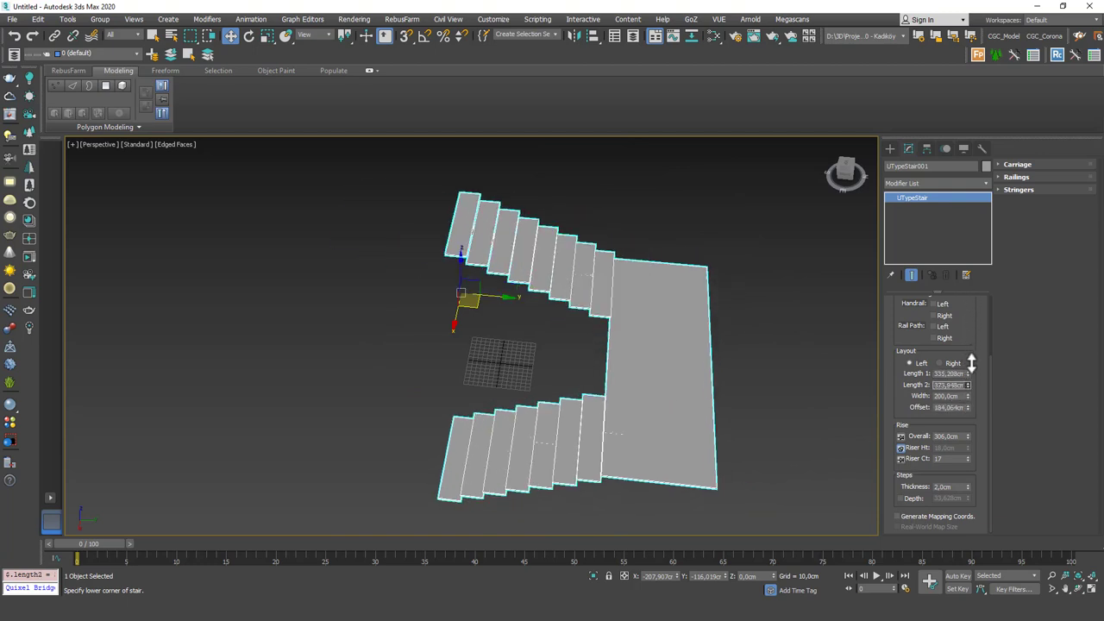
{"action": "left_click_drag", "start_coordinate": [968, 407], "coordinate": [930, 473]}
{"action": "left_click_drag", "start_coordinate": [920, 361], "coordinate": [932, 444]}
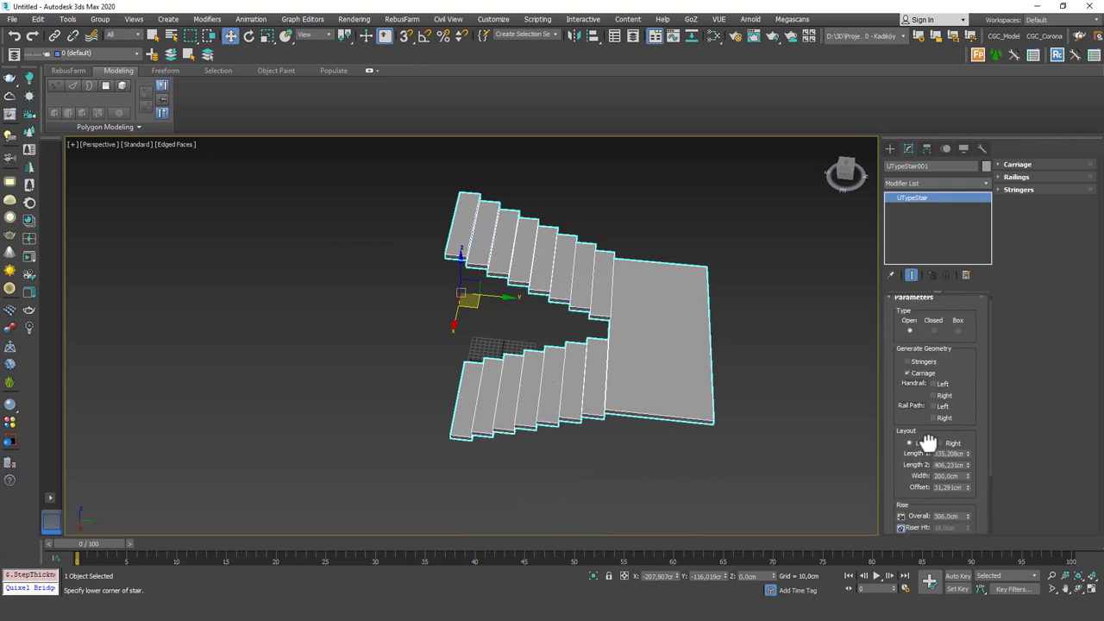
- Switch the U-type stair to the Box type and generate both the left and right handrails
{"action": "left_click", "coordinate": [935, 334]}
{"action": "left_click", "coordinate": [956, 335]}
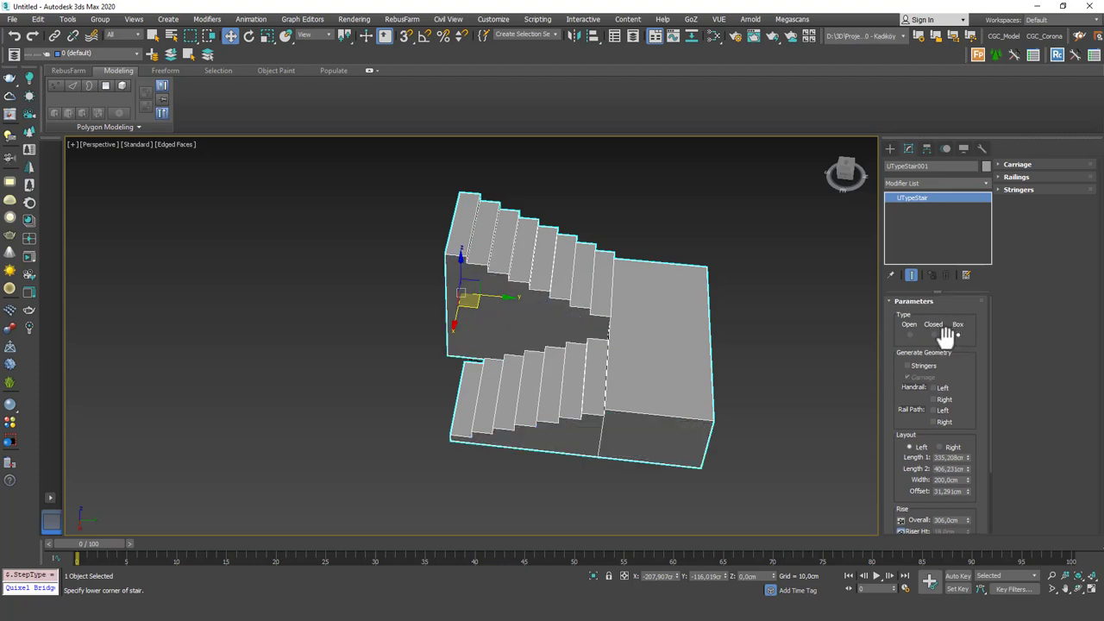
{"action": "mouse_move", "coordinate": [647, 363]}
{"action": "middle_mouse_down", "text": "alt"}
{"action": "mouse_move", "coordinate": [692, 316]}
{"action": "mouse_move", "coordinate": [684, 333]}
{"action": "mouse_move", "coordinate": [605, 383]}
{"action": "mouse_move", "coordinate": [656, 355]}
{"action": "middle_mouse_up", "text": "alt"}
{"action": "left_click_drag", "start_coordinate": [973, 397], "coordinate": [973, 353]}
{"action": "left_click", "coordinate": [933, 345]}
{"action": "left_click", "coordinate": [933, 357]}
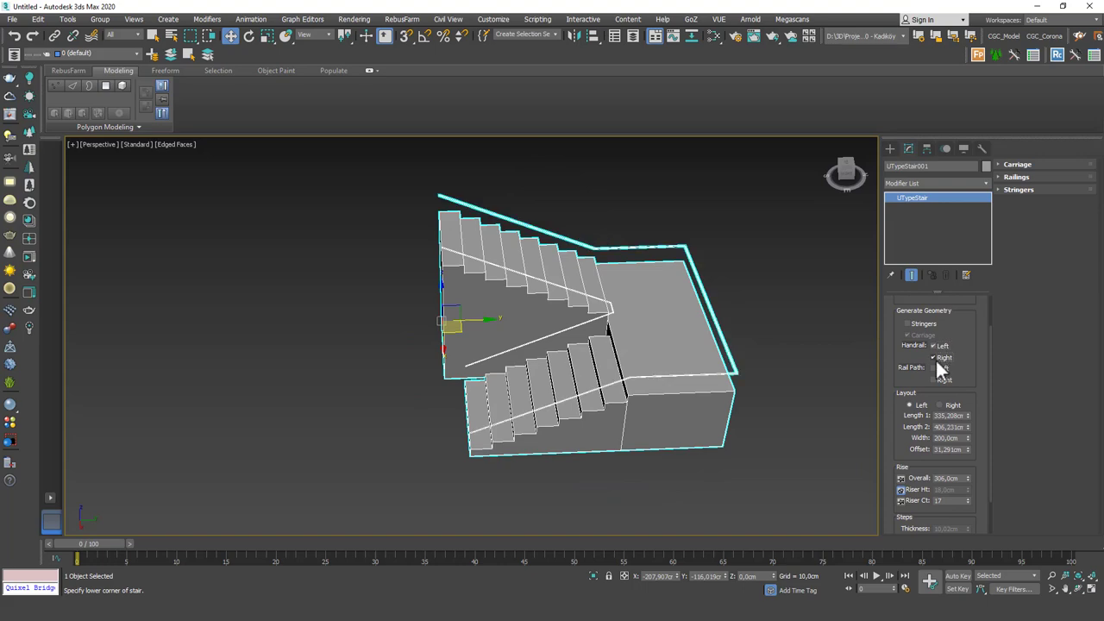
{"action": "middle_click_drag", "start_coordinate": [828, 354], "coordinate": [655, 370], "text": "alt"}
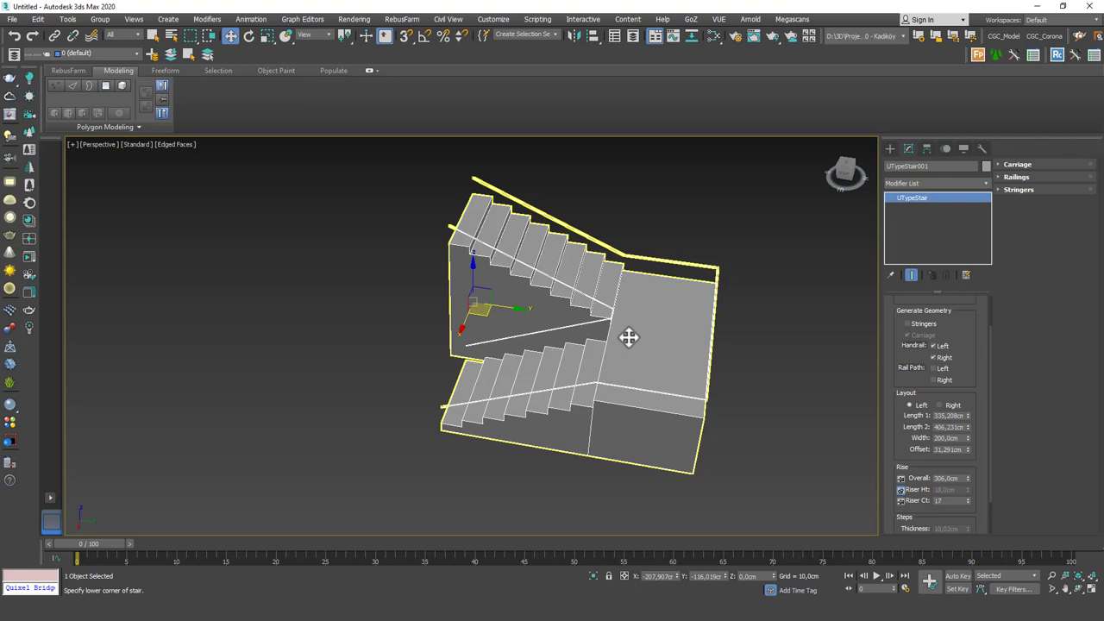
- Replace the U-type stair with a counterclockwise spiral stair about 131 cm in radius and about 453 cm in overall rise
{"action": "left_click", "coordinate": [573, 291]}
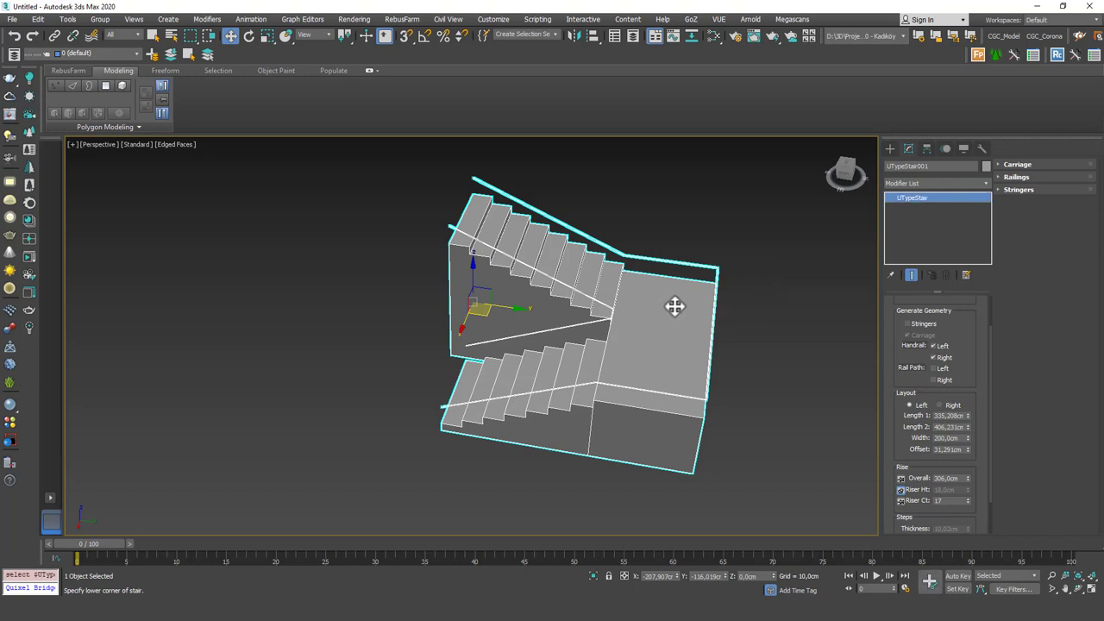
{"action": "key", "text": "Delete"}
{"action": "left_click", "coordinate": [890, 148]}
{"action": "left_click", "coordinate": [958, 231]}
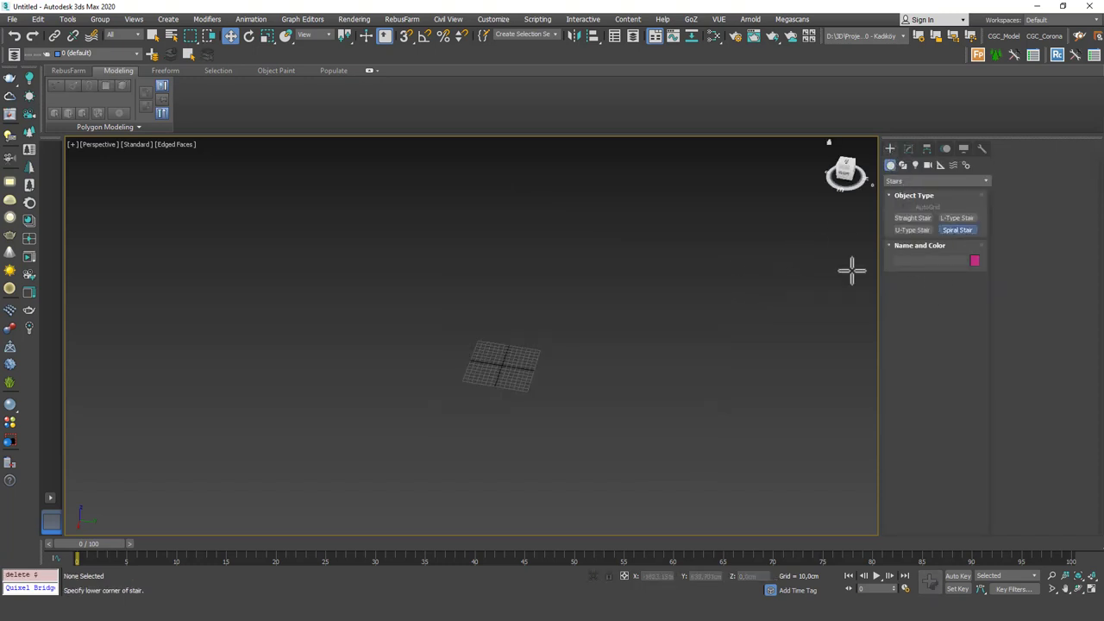
{"action": "left_click_drag", "start_coordinate": [518, 357], "coordinate": [545, 404]}
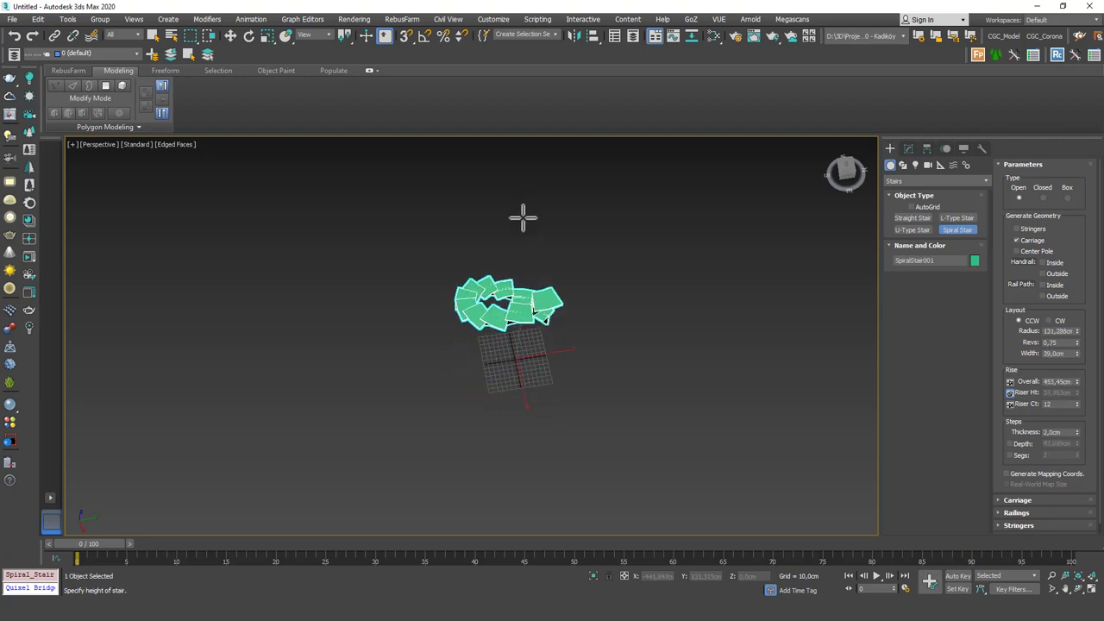
{"action": "left_click", "coordinate": [697, 317]}
- Set the spiral stair's riser height to 18 cm with the riser count locked, and the overall rise to 306 cm with the riser height locked
{"action": "left_click", "coordinate": [908, 148]}
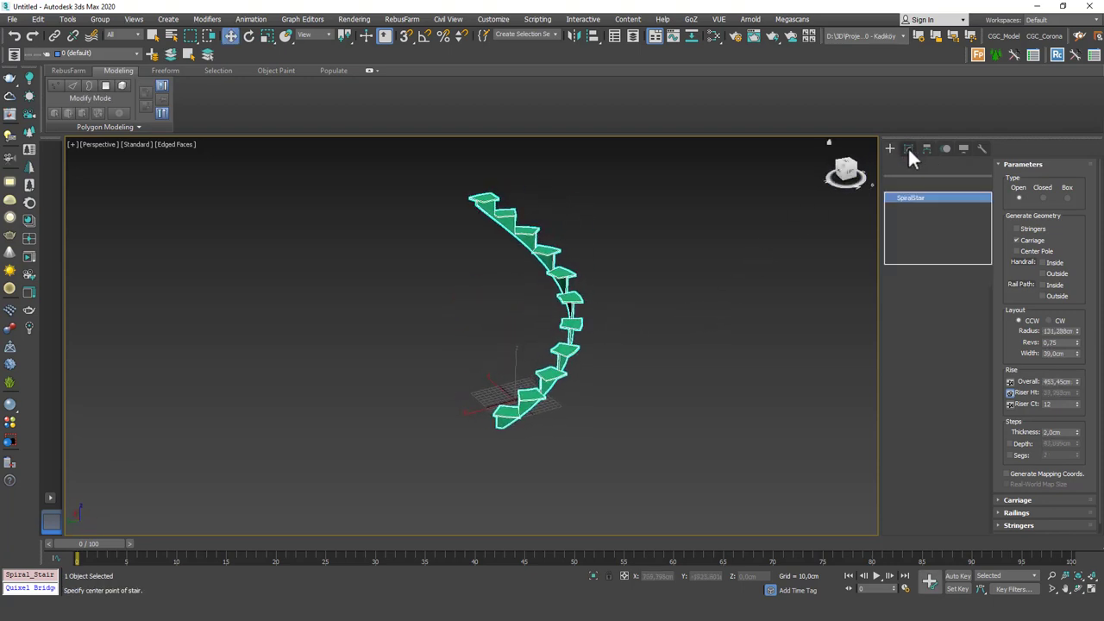
{"action": "scroll", "coordinate": [949, 405], "scroll_direction": "down", "scroll_amount": 3}
{"action": "scroll", "coordinate": [913, 386], "scroll_direction": "down", "scroll_amount": 1}
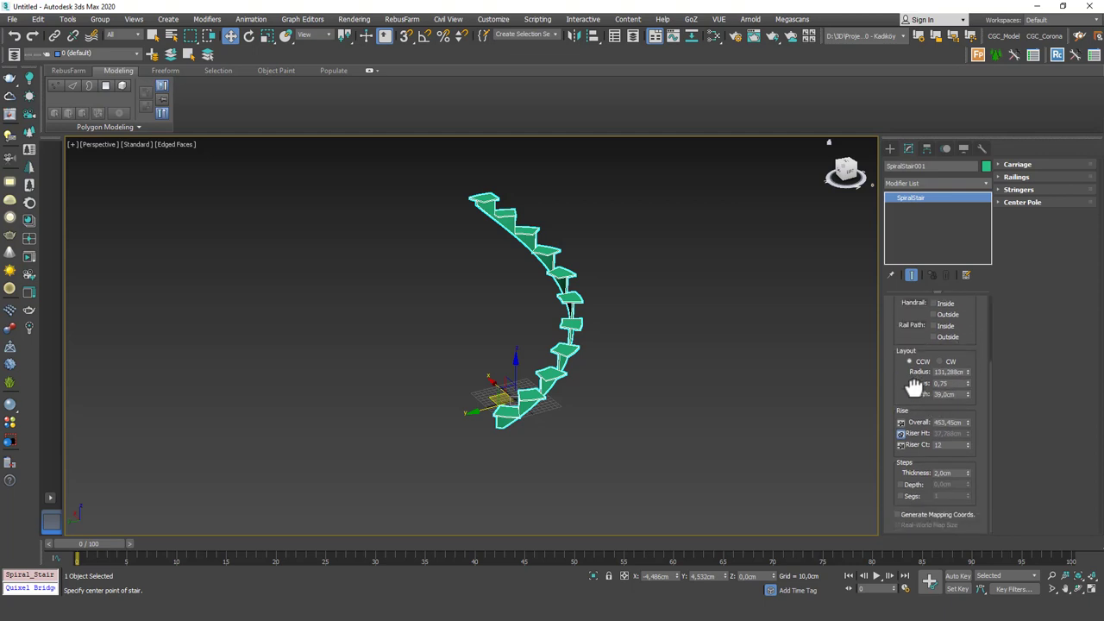
{"action": "left_click", "coordinate": [901, 444]}
{"action": "left_click", "coordinate": [959, 434]}
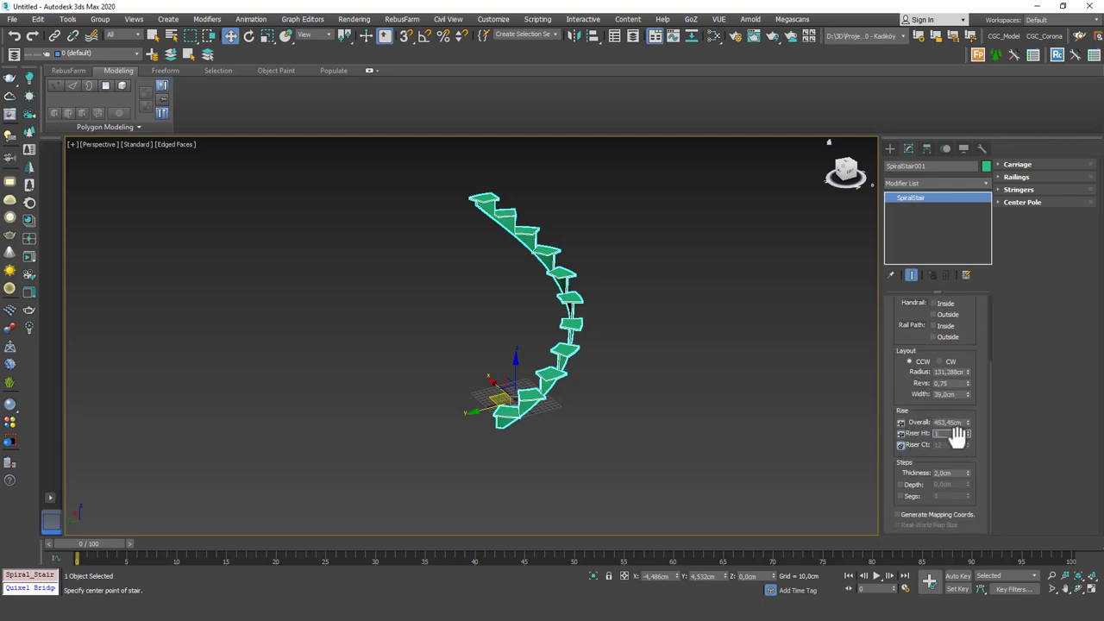
{"action": "type", "text": "18"}
{"action": "key", "text": "Return"}
{"action": "left_click", "coordinate": [901, 433]}
{"action": "left_click", "coordinate": [955, 423]}
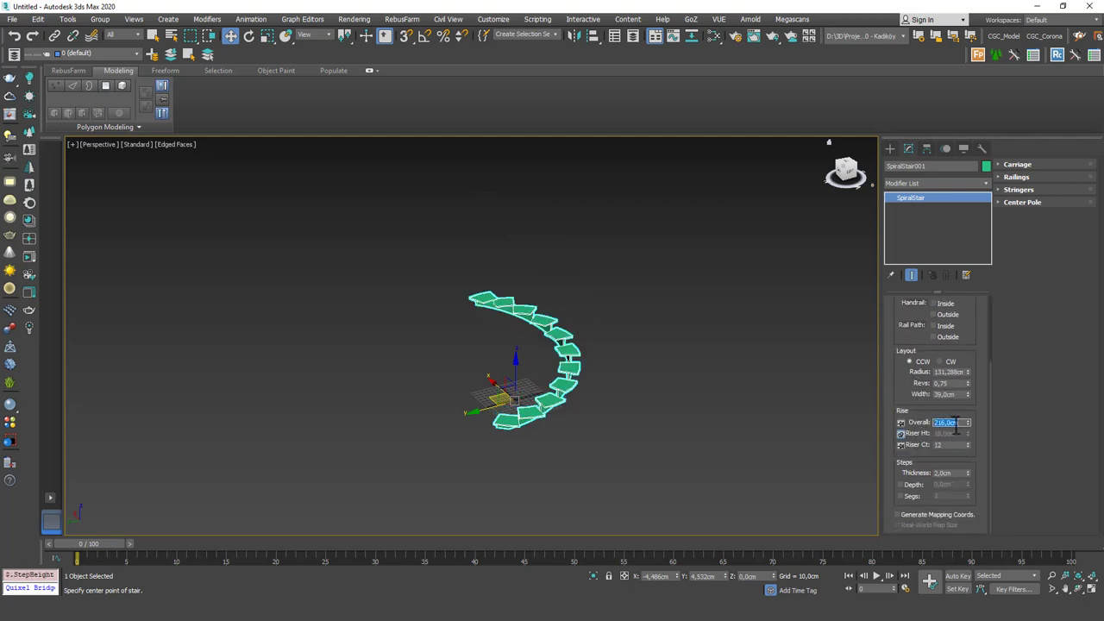
{"action": "type", "text": "300"}
{"action": "key", "text": "Return"}
- Widen the spiral stair's steps to the full radius of 131.288 cm and show the stair shaded in an orthographic view
{"action": "middle_click_drag", "start_coordinate": [623, 360], "coordinate": [579, 360], "text": "alt"}
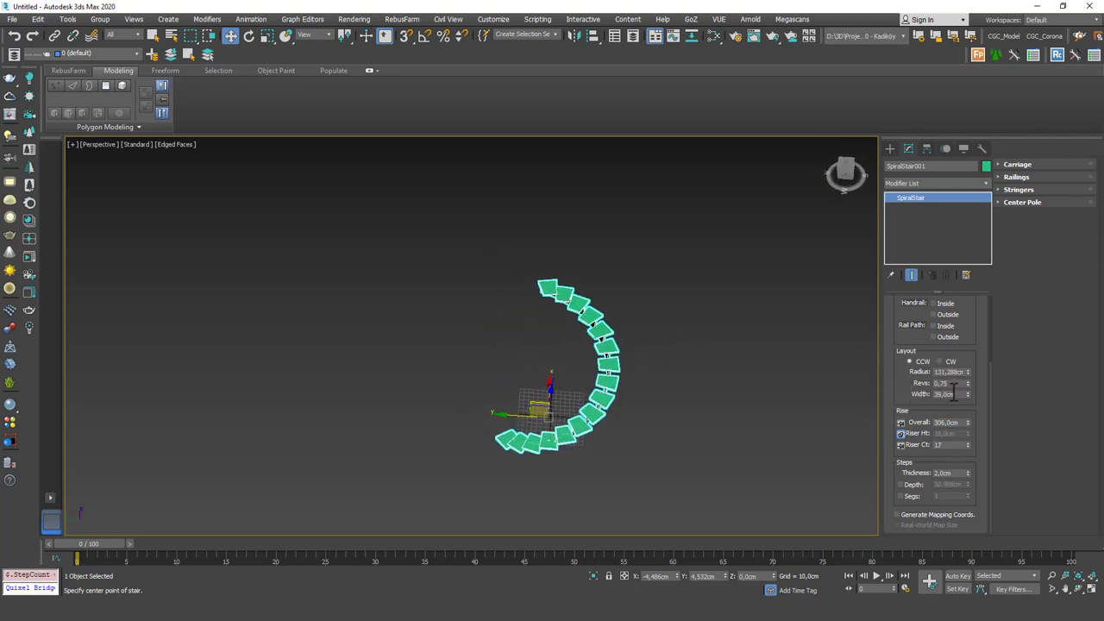
{"action": "type", "text": "200"}
{"action": "key", "text": "Return"}
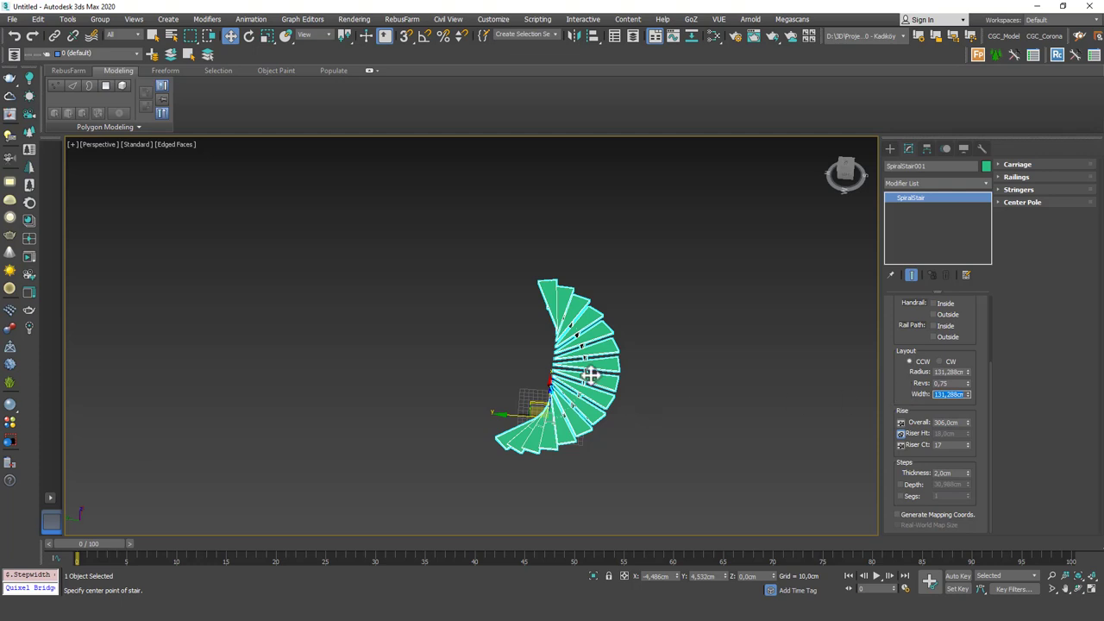
{"action": "middle_click_drag", "start_coordinate": [591, 374], "coordinate": [610, 437]}
{"action": "middle_click_drag", "start_coordinate": [713, 391], "coordinate": [702, 376]}
{"action": "key", "text": "t"}
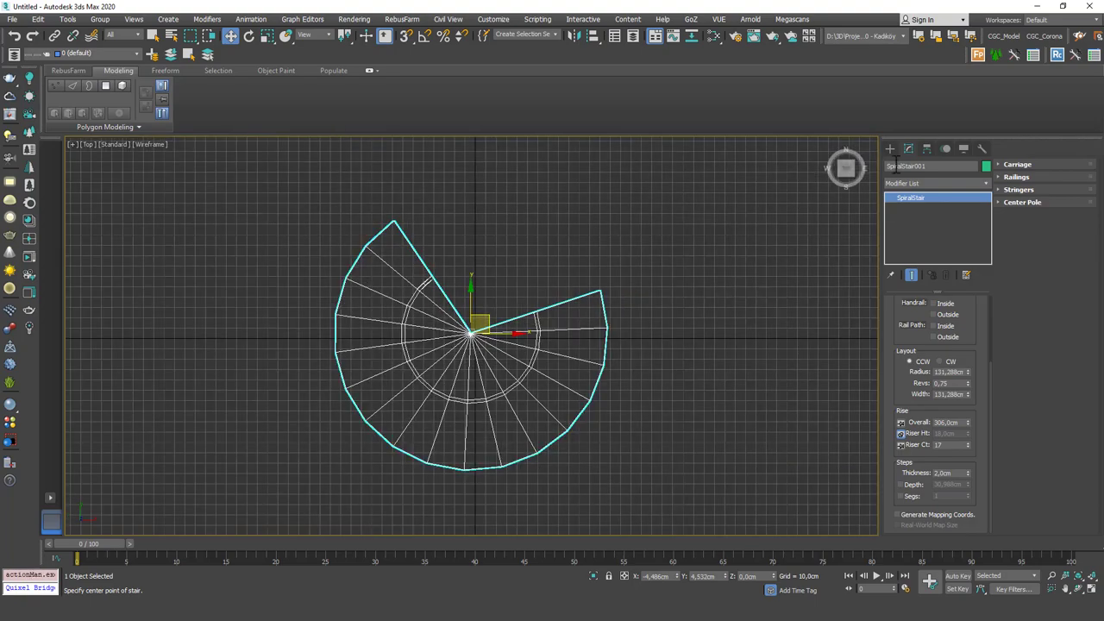
{"action": "mouse_move", "coordinate": [526, 332]}
{"action": "middle_mouse_down", "text": "alt"}
{"action": "mouse_move", "coordinate": [547, 344]}
{"action": "mouse_move", "coordinate": [609, 320]}
{"action": "mouse_move", "coordinate": [610, 342]}
{"action": "middle_mouse_up", "text": "alt"}
{"action": "key", "text": "F3"}
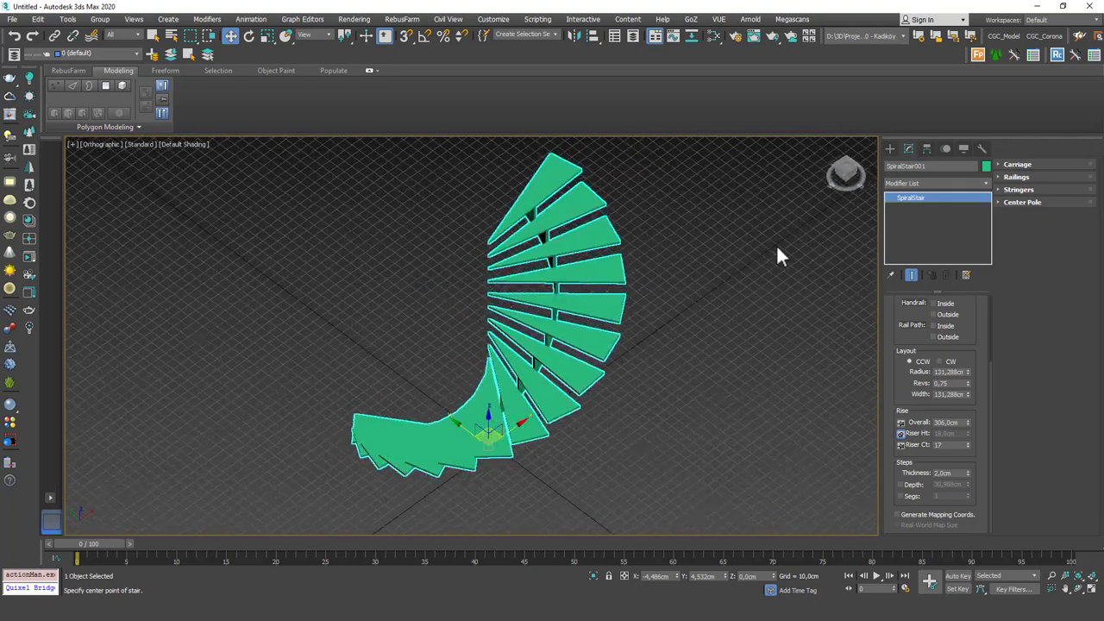
- Generate a center pole for the spiral stair with a radius of 11.6 cm and 10 segments
{"action": "left_click", "coordinate": [1032, 203]}
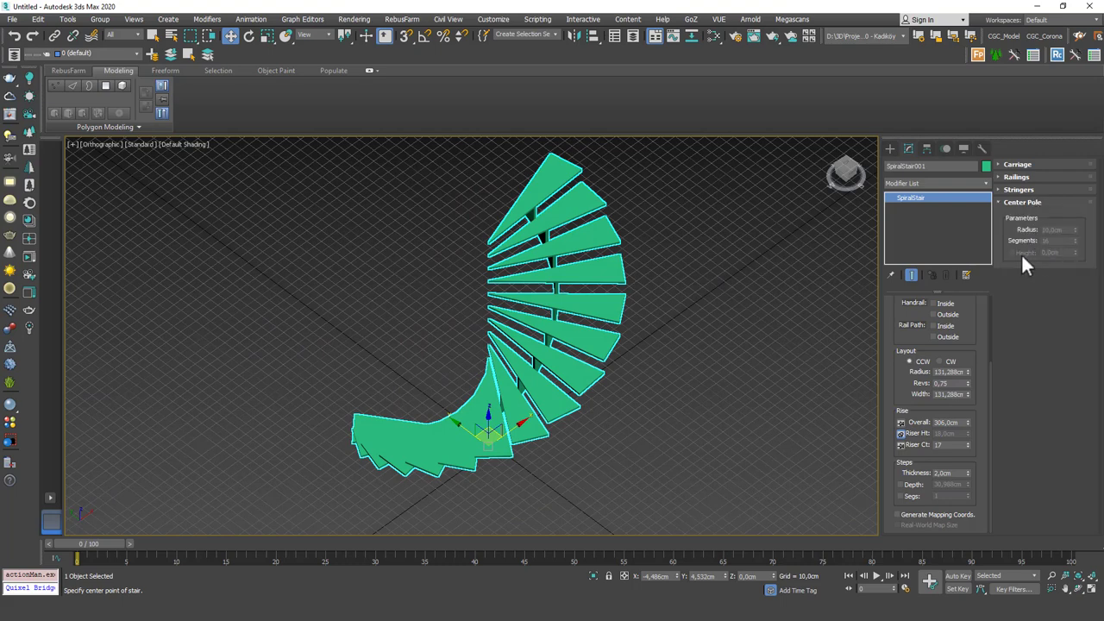
{"action": "left_click_drag", "start_coordinate": [980, 345], "coordinate": [978, 419]}
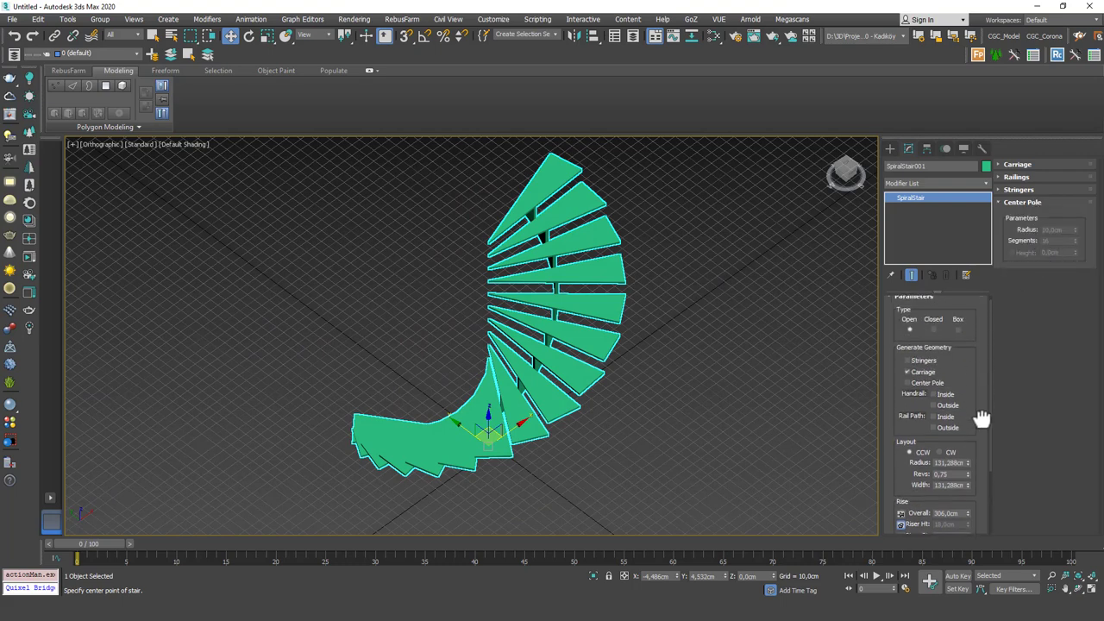
{"action": "left_click", "coordinate": [928, 385]}
{"action": "middle_click_drag", "start_coordinate": [681, 379], "coordinate": [476, 247], "text": "alt"}
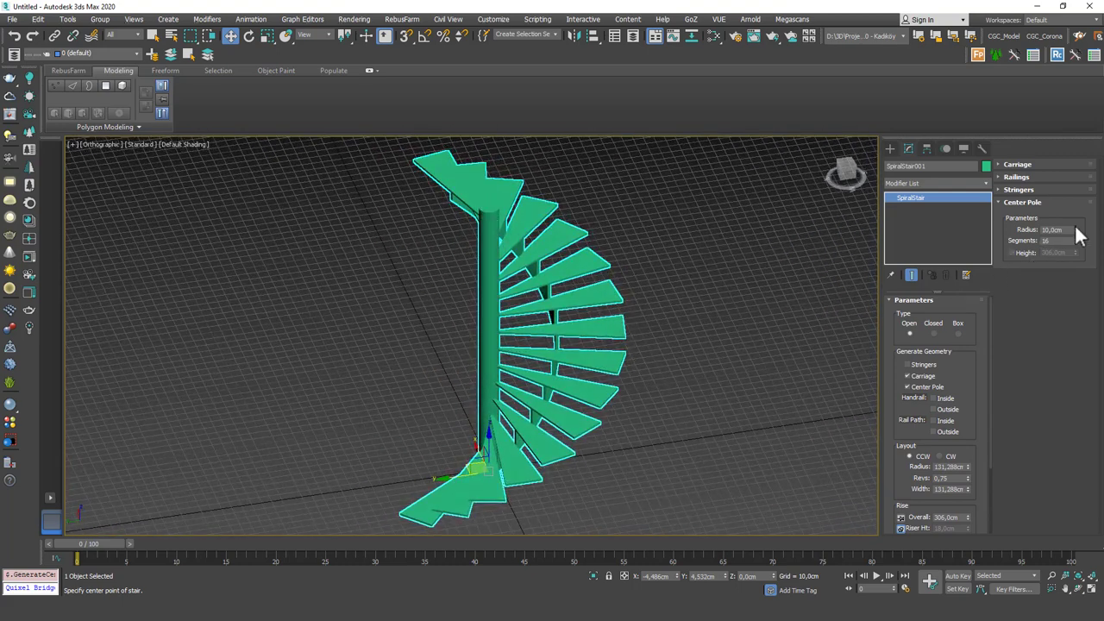
{"action": "mouse_move", "coordinate": [1076, 229]}
{"action": "left_mouse_down"}
{"action": "mouse_move", "coordinate": [1066, 164]}
{"action": "mouse_move", "coordinate": [1062, 255]}
{"action": "mouse_move", "coordinate": [1078, 247]}
{"action": "left_mouse_up"}
{"action": "middle_click_drag", "start_coordinate": [604, 328], "coordinate": [832, 368], "text": "alt"}
- Set the spiral stair's layout radius to 144.417 cm, try 20 risers and restore the riser count to 17
{"action": "scroll", "coordinate": [973, 389], "scroll_direction": "down", "scroll_amount": 3}
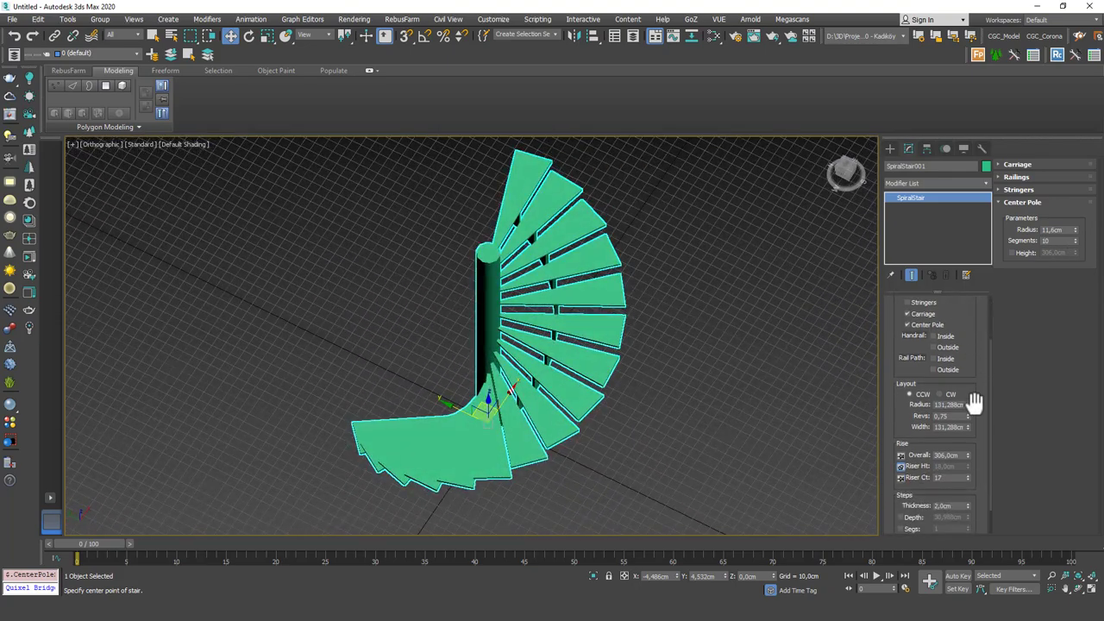
{"action": "left_click_drag", "start_coordinate": [967, 405], "coordinate": [966, 320]}
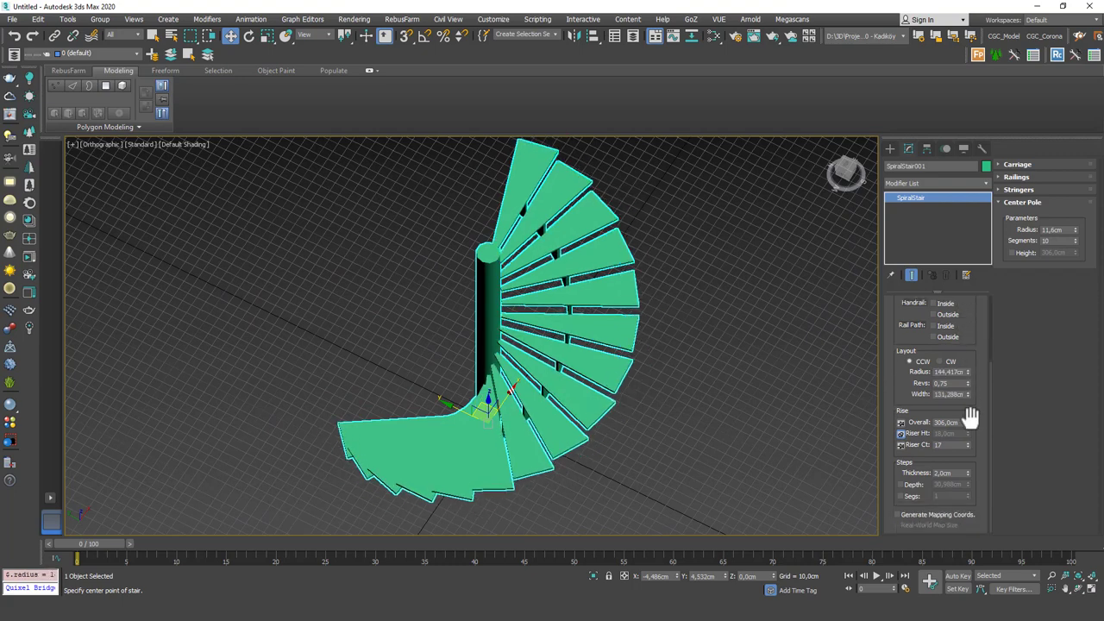
{"action": "left_click", "coordinate": [968, 443]}
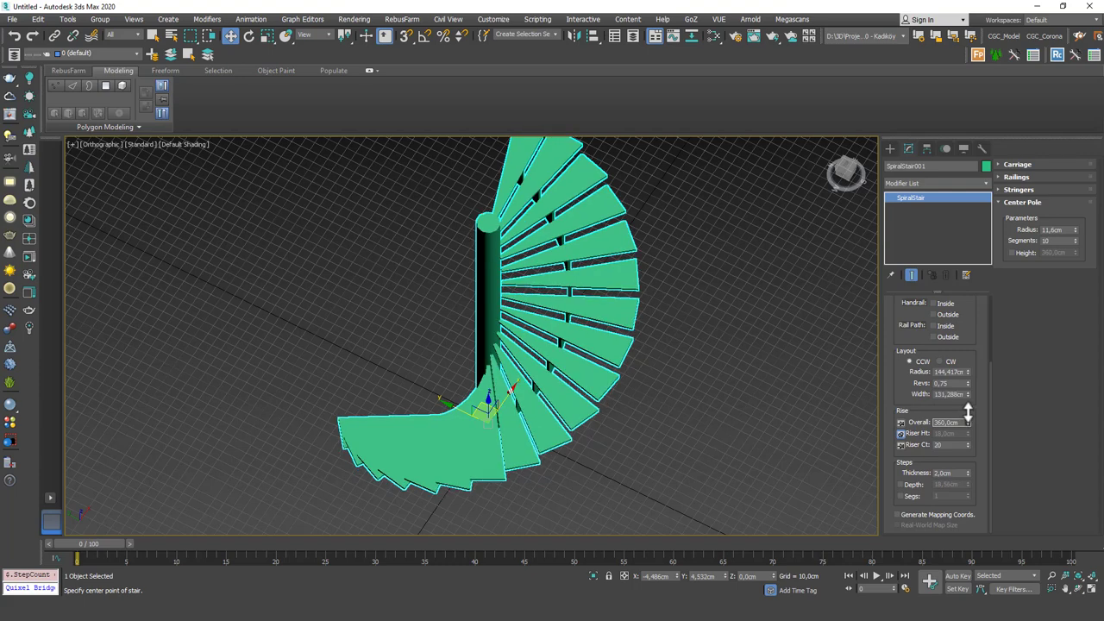
{"action": "left_click", "coordinate": [968, 447]}
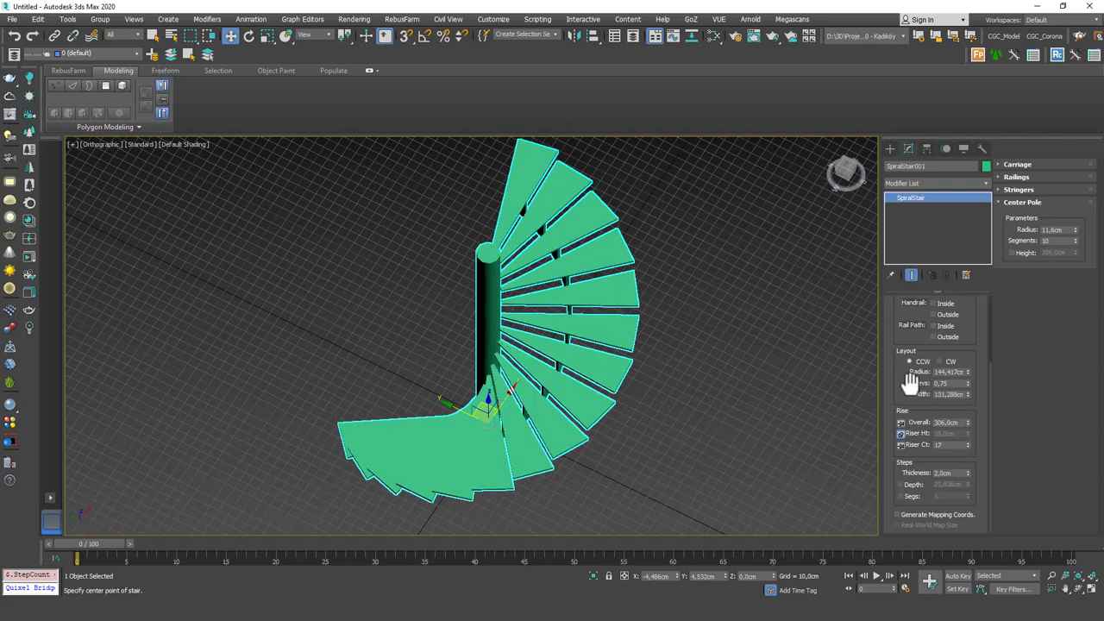
- Enable custom segments for the spiral stair's steps and set them to 8 to round the outer edges
{"action": "left_click_drag", "start_coordinate": [908, 388], "coordinate": [907, 353]}
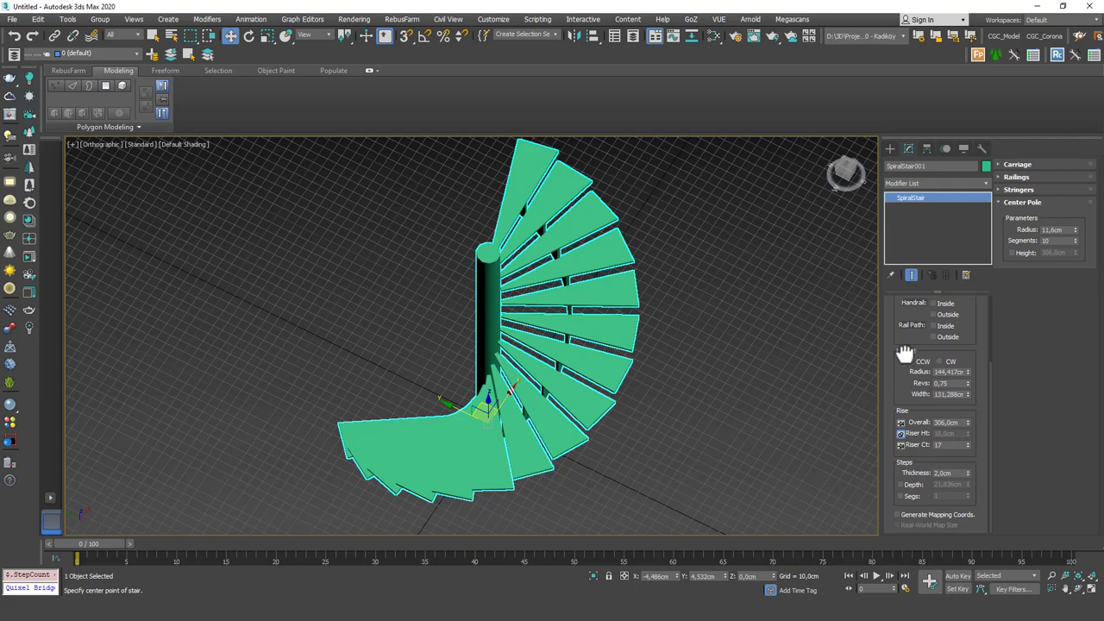
{"action": "left_click", "coordinate": [902, 496]}
{"action": "left_click_drag", "start_coordinate": [968, 495], "coordinate": [967, 488]}
{"action": "scroll", "coordinate": [669, 345], "scroll_direction": "up", "scroll_amount": 8}
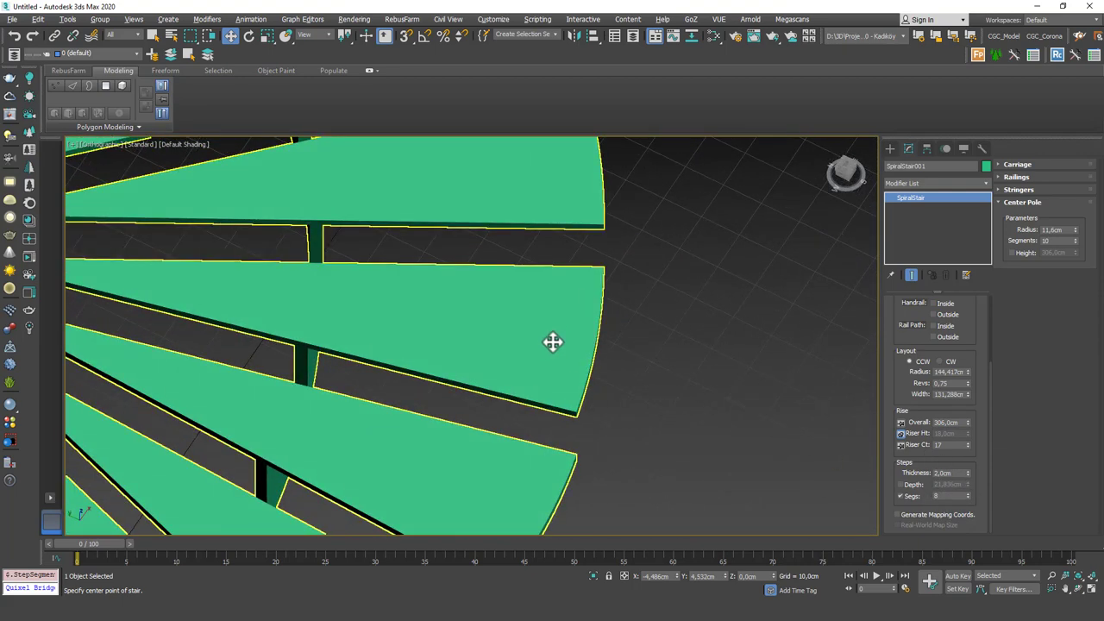
{"action": "middle_click_drag", "start_coordinate": [552, 342], "coordinate": [552, 354], "text": "alt"}
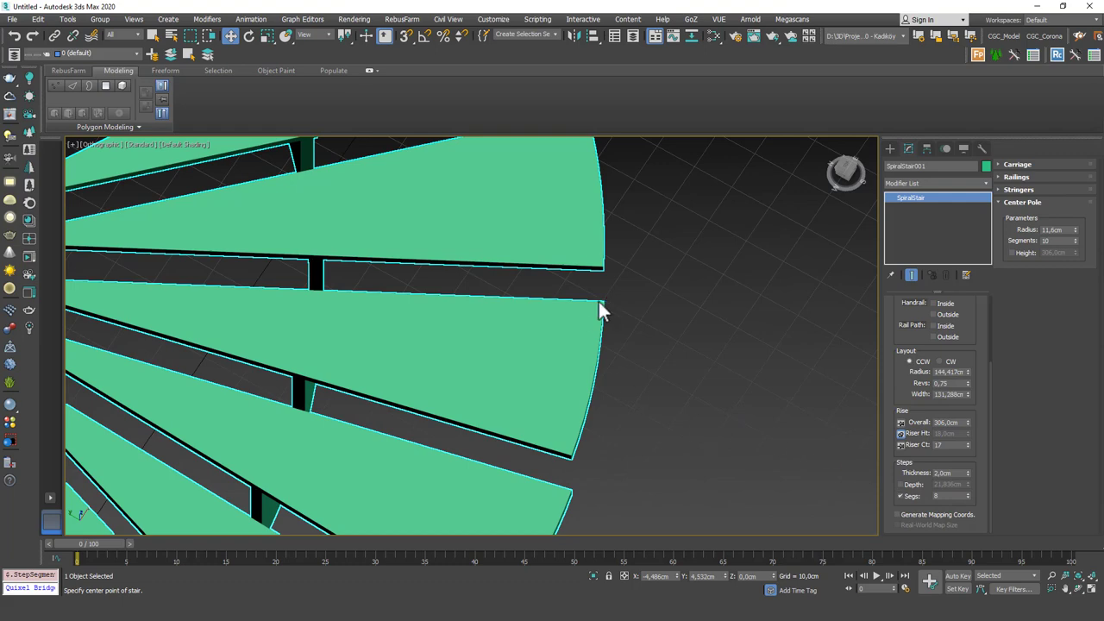
- Display the spiral stair with edged faces, reset its step segments to 1 and raise them to 5
{"action": "key", "text": "F4"}
{"action": "mouse_move", "coordinate": [587, 393]}
{"action": "middle_mouse_down", "text": "alt"}
{"action": "mouse_move", "coordinate": [608, 344]}
{"action": "mouse_move", "coordinate": [603, 309]}
{"action": "middle_mouse_up", "text": "alt"}
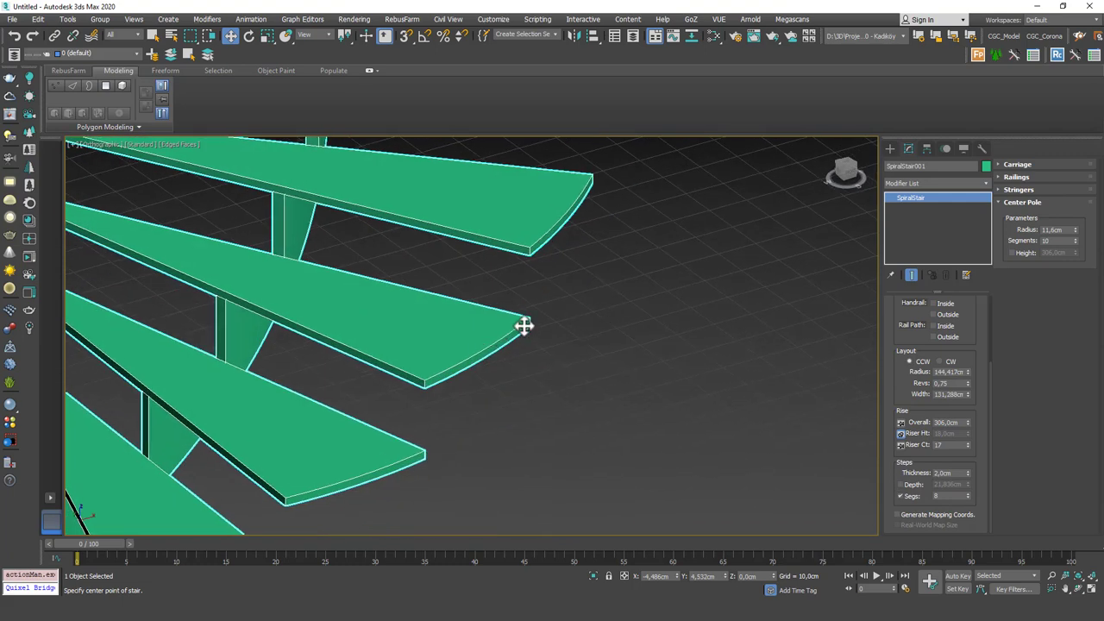
{"action": "right_click", "coordinate": [969, 497]}
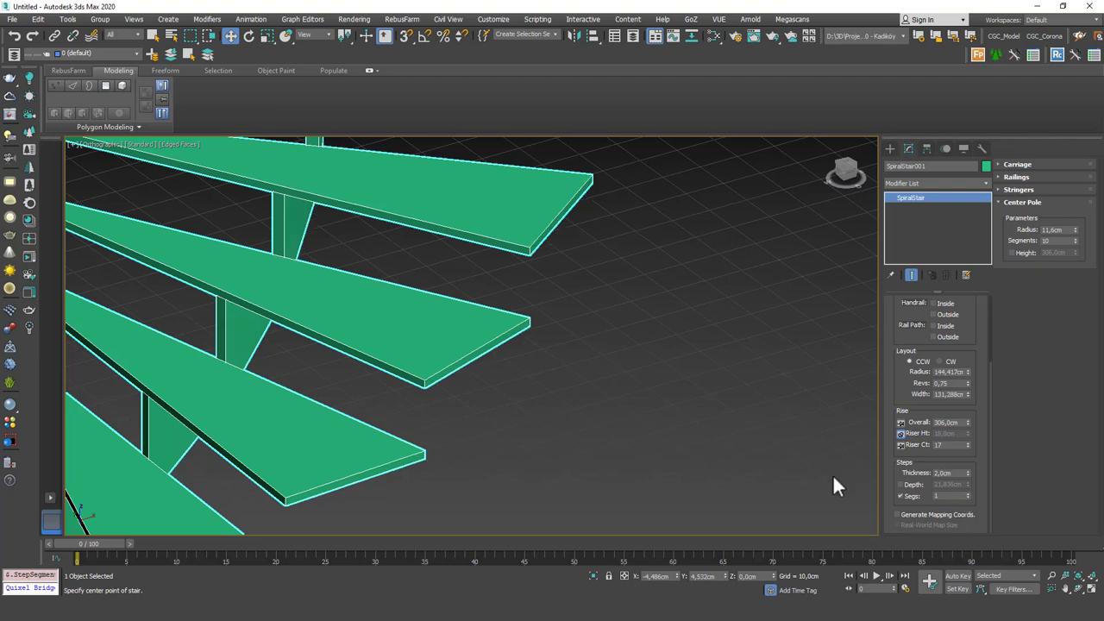
{"action": "left_click", "coordinate": [967, 492]}
{"action": "left_click", "coordinate": [967, 491]}
{"action": "left_click", "coordinate": [966, 492]}
{"action": "left_click", "coordinate": [965, 492]}
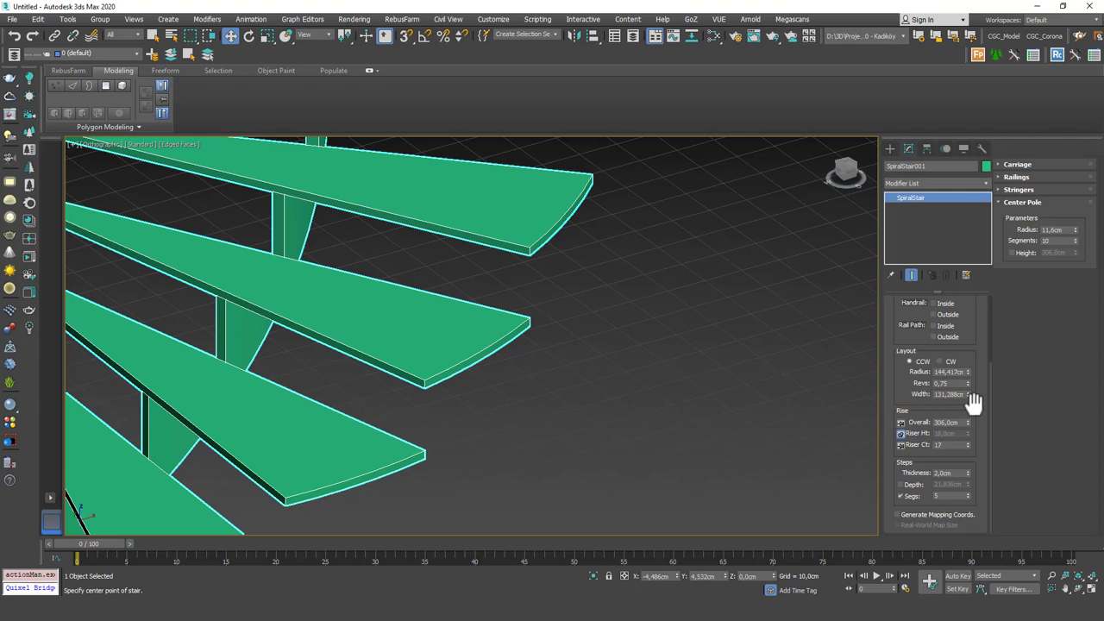
- Increase the spiral stair's layout revolutions to 1.82
{"action": "left_click_drag", "start_coordinate": [973, 401], "coordinate": [976, 421]}
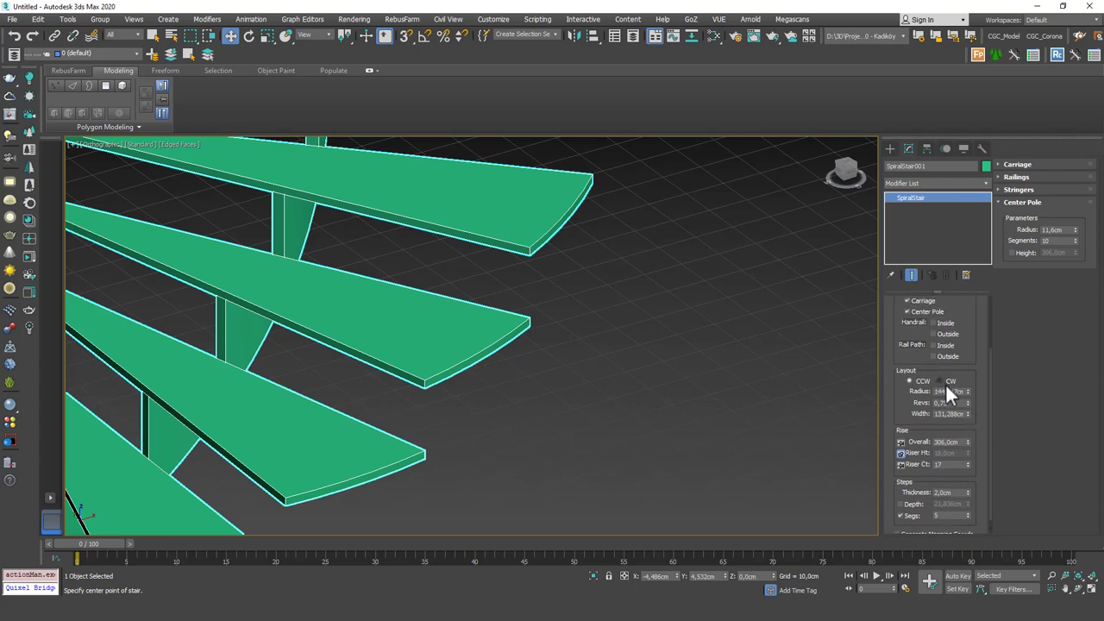
{"action": "scroll", "coordinate": [582, 332], "scroll_direction": "down", "scroll_amount": 6}
{"action": "middle_click_drag", "start_coordinate": [501, 355], "coordinate": [539, 374], "text": "alt"}
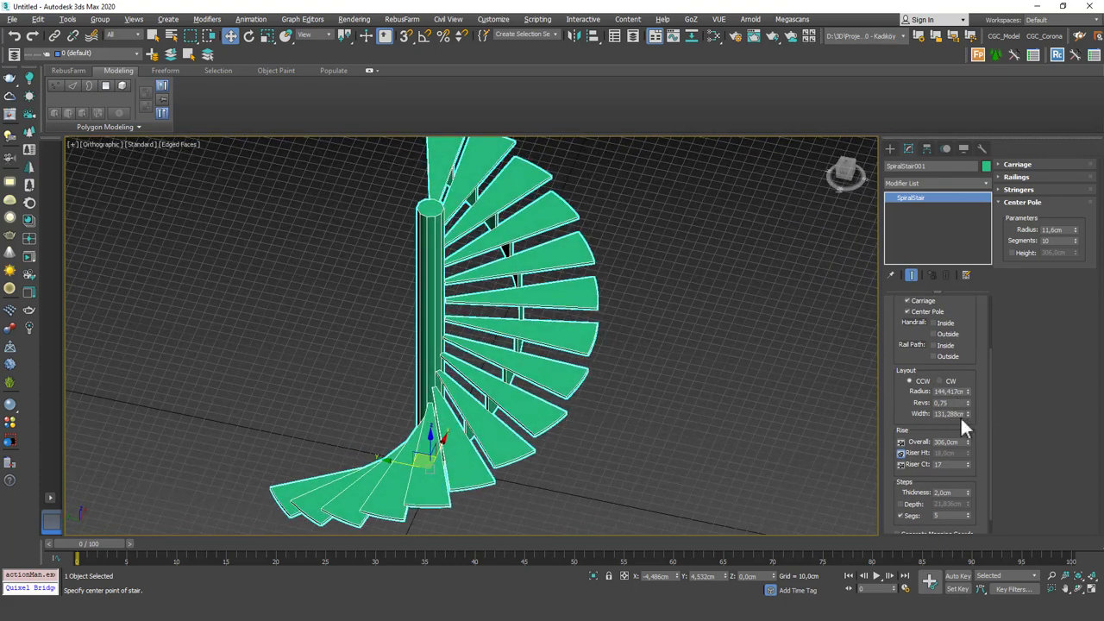
{"action": "left_click_drag", "start_coordinate": [967, 402], "coordinate": [970, 339]}
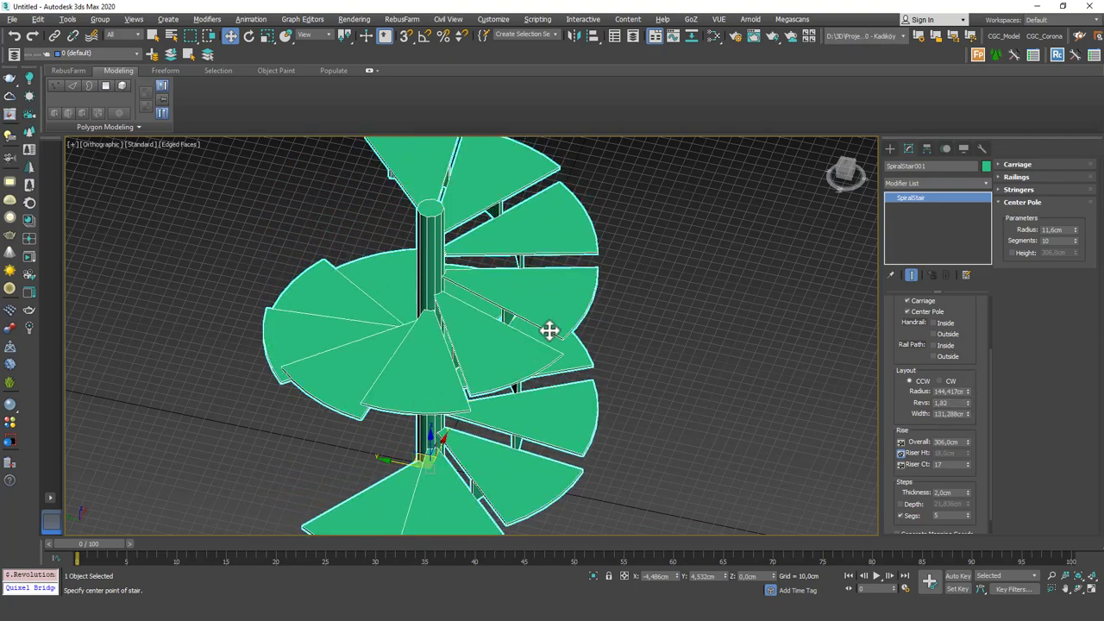
{"action": "scroll", "coordinate": [549, 330], "scroll_direction": "down", "scroll_amount": 2}
{"action": "middle_click_drag", "start_coordinate": [549, 330], "coordinate": [557, 390], "text": "alt"}
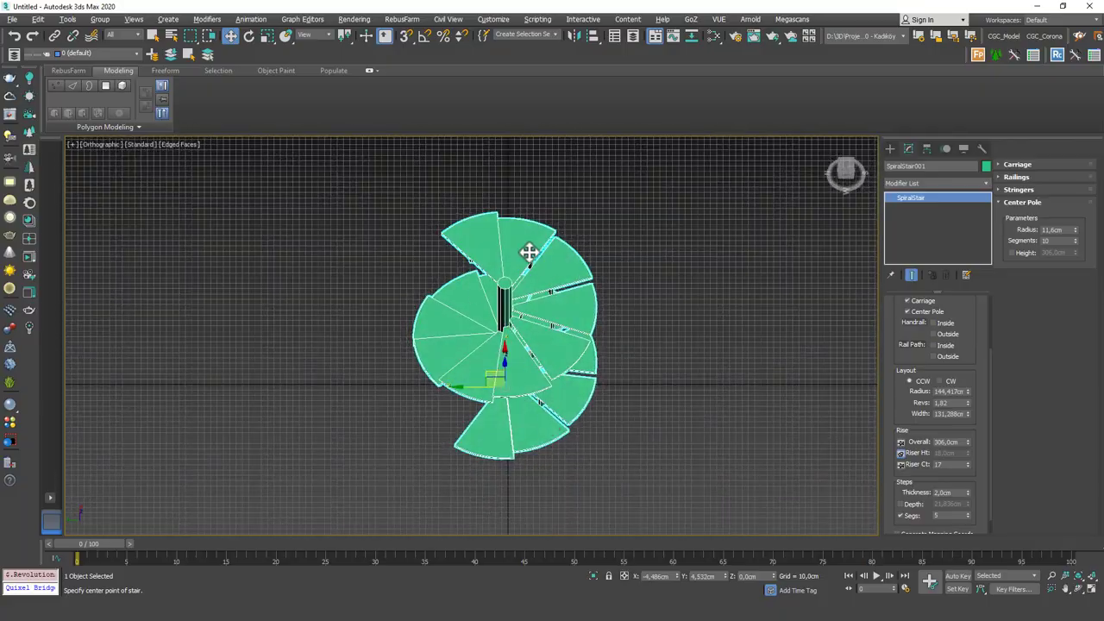
{"action": "middle_click_drag", "start_coordinate": [476, 387], "coordinate": [560, 319], "text": "alt"}
- In the front view, create a standard box about 140 cm long, 48 cm wide and 42 cm high over the stair
{"action": "key", "text": "f"}
{"action": "key", "text": "z"}
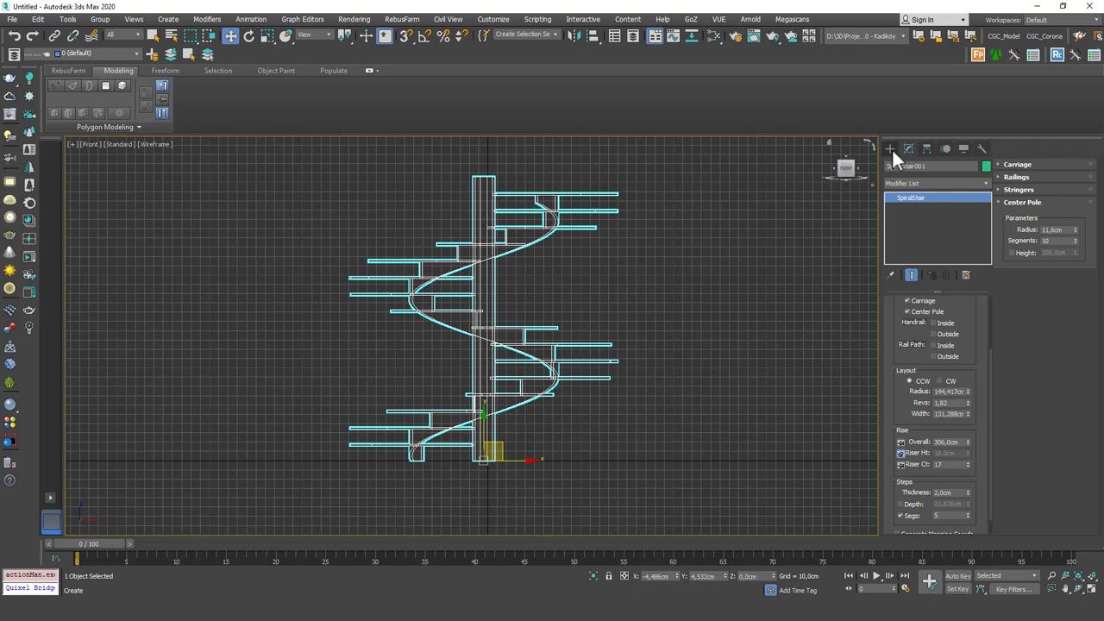
{"action": "left_click", "coordinate": [890, 149]}
{"action": "left_click", "coordinate": [905, 181]}
{"action": "left_click", "coordinate": [902, 191]}
{"action": "left_click", "coordinate": [912, 218]}
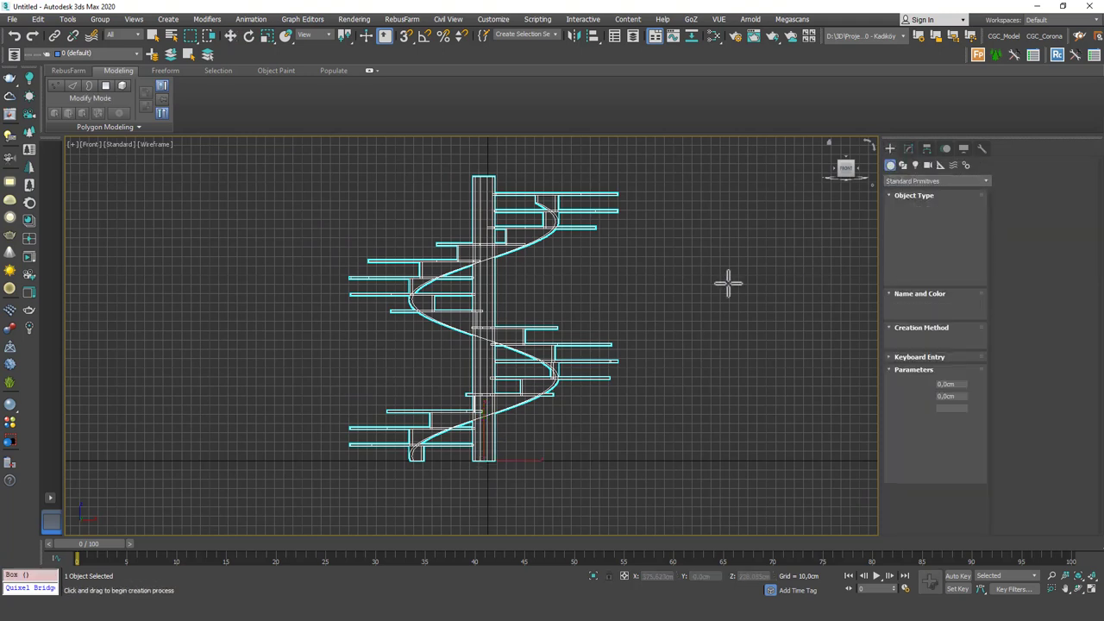
{"action": "left_click_drag", "start_coordinate": [538, 230], "coordinate": [584, 358]}
{"action": "left_click", "coordinate": [581, 320]}
{"action": "right_click", "coordinate": [581, 320]}
- Show the box and spiral stair shaded with edged faces in a perspective view seen from the side
{"action": "left_click", "coordinate": [908, 148]}
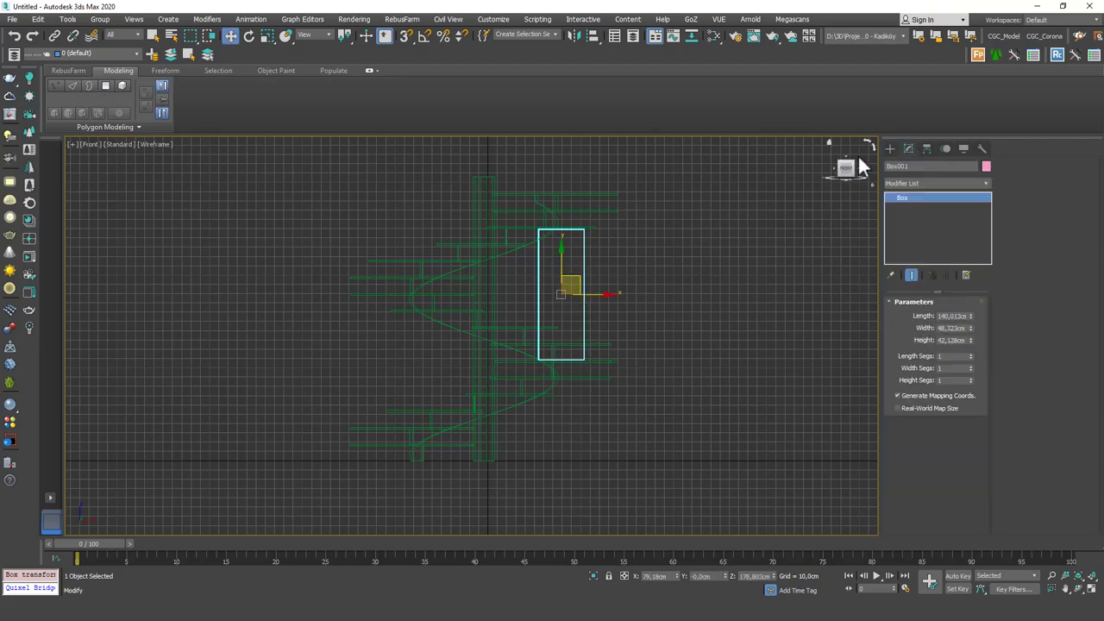
{"action": "middle_click_drag", "start_coordinate": [604, 251], "coordinate": [552, 277], "text": "alt"}
{"action": "key", "text": "F3"}
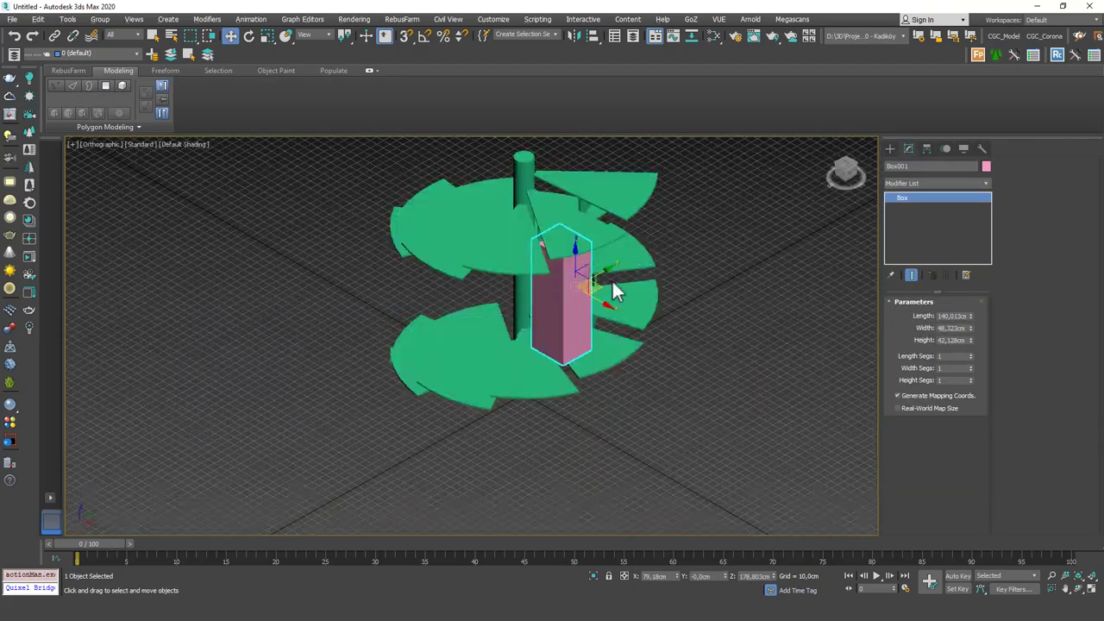
{"action": "mouse_move", "coordinate": [617, 289]}
{"action": "middle_mouse_down", "text": "alt"}
{"action": "mouse_move", "coordinate": [526, 259]}
{"action": "mouse_move", "coordinate": [555, 246]}
{"action": "mouse_move", "coordinate": [601, 314]}
{"action": "mouse_move", "coordinate": [587, 283]}
{"action": "mouse_move", "coordinate": [549, 286]}
{"action": "mouse_move", "coordinate": [456, 256]}
{"action": "mouse_move", "coordinate": [480, 241]}
{"action": "mouse_move", "coordinate": [463, 320]}
{"action": "middle_mouse_up", "text": "alt"}
{"action": "key", "text": "p"}
{"action": "key", "text": "z"}
{"action": "scroll", "coordinate": [586, 284], "scroll_direction": "down", "scroll_amount": 4}
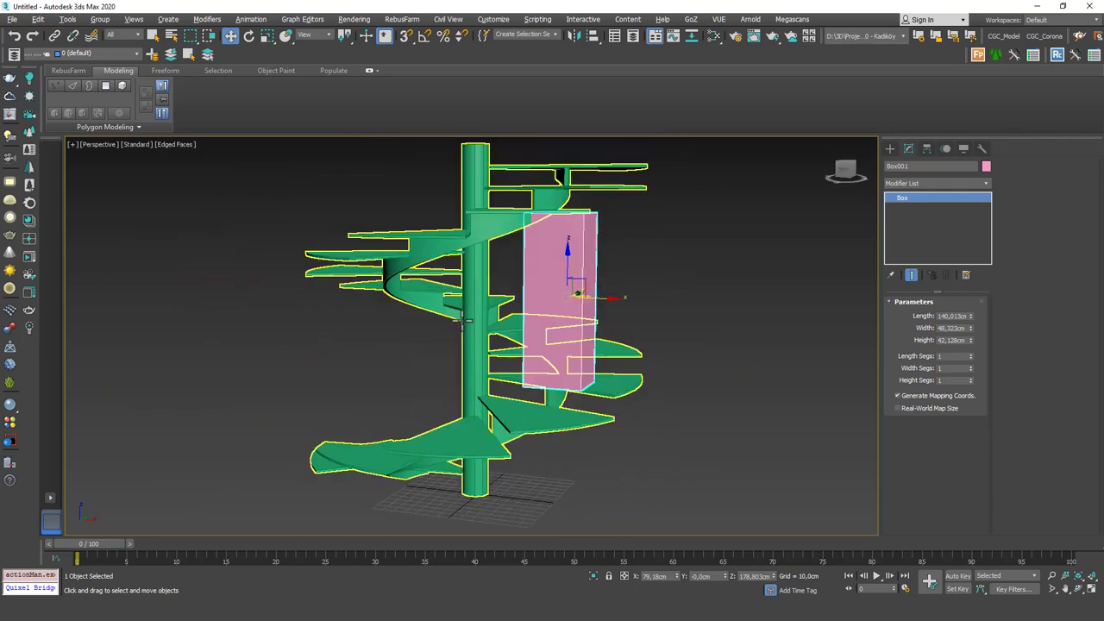
- Select the spiral stair and enter an overall rise of 600 cm
{"action": "left_click", "coordinate": [479, 196]}
{"action": "left_click_drag", "start_coordinate": [975, 403], "coordinate": [961, 337]}
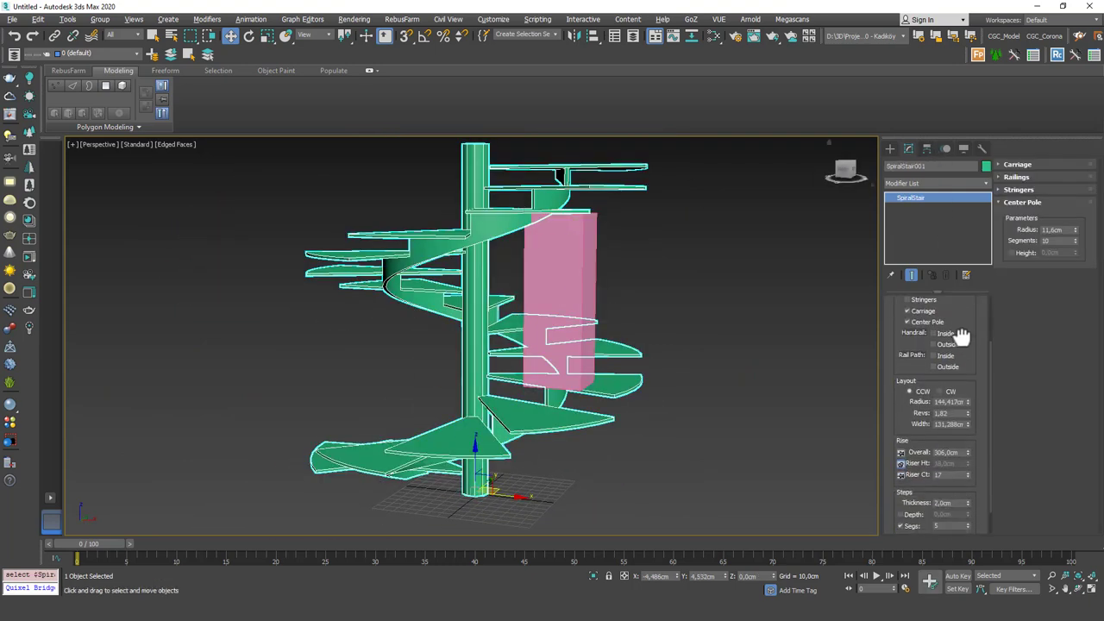
{"action": "double_click", "coordinate": [947, 452]}
{"action": "type", "text": "600"}
{"action": "key", "text": "Return"}
{"action": "scroll", "coordinate": [604, 339], "scroll_direction": "down", "scroll_amount": 4}
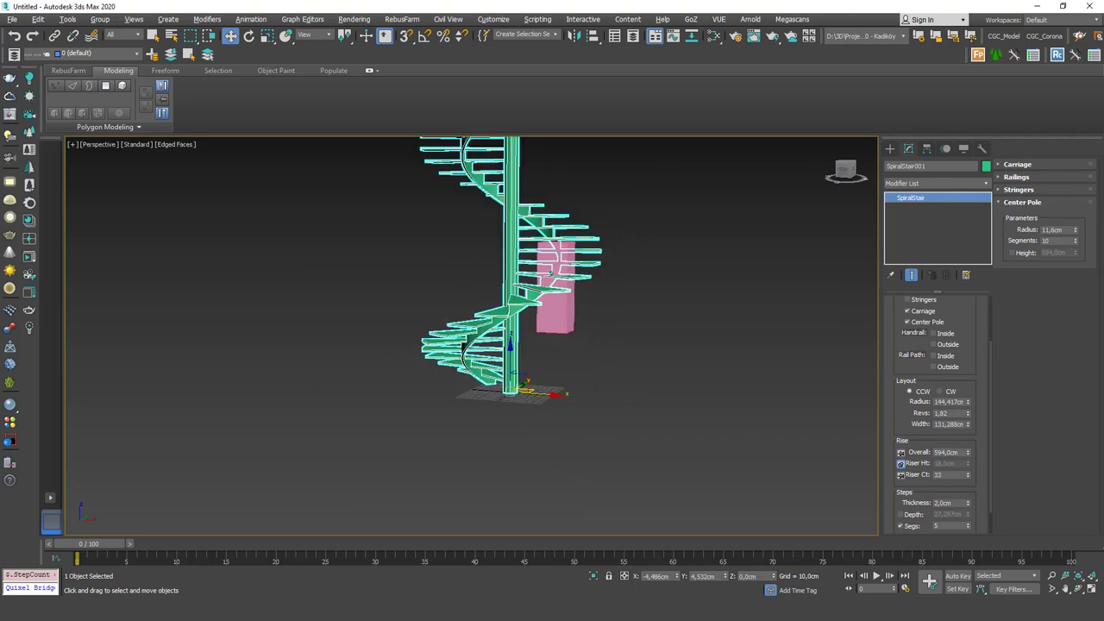
- Move the box across to the stair's lower turn, to about X -89.8 cm and Z 123.1 cm
{"action": "left_click", "coordinate": [543, 281]}
{"action": "left_click_drag", "start_coordinate": [552, 239], "coordinate": [541, 298]}
{"action": "middle_click_drag", "start_coordinate": [541, 297], "coordinate": [444, 345], "text": "alt"}
{"action": "left_click_drag", "start_coordinate": [526, 318], "coordinate": [626, 301]}
{"action": "middle_click_drag", "start_coordinate": [648, 298], "coordinate": [559, 302], "text": "alt"}
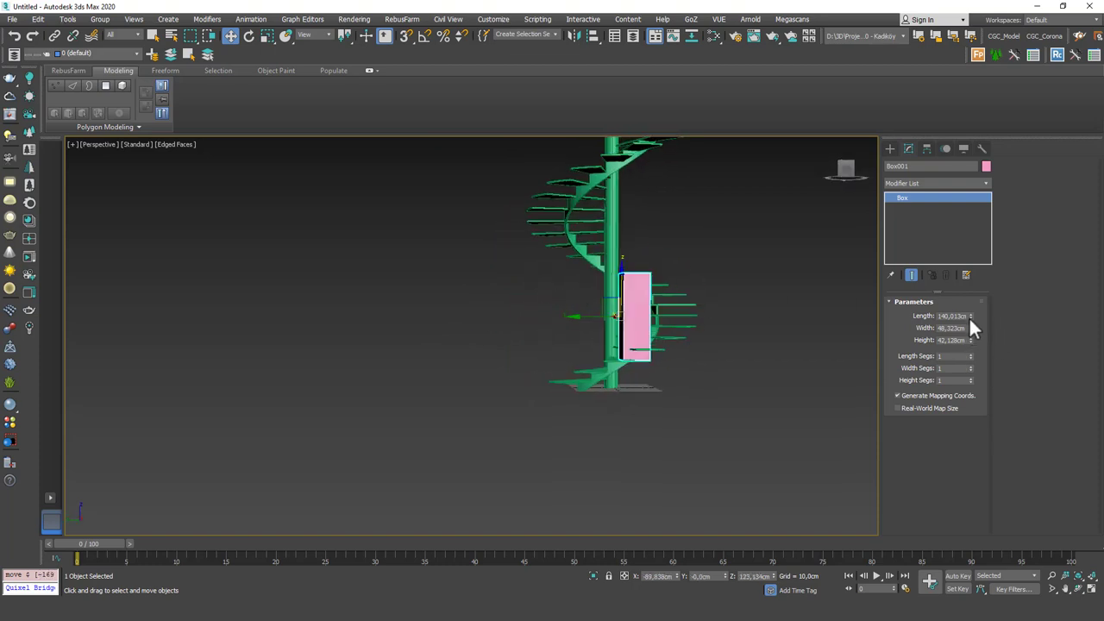
- Lengthen the box to 177.816 cm and raise it to about Z 162.5 cm to represent a person on the steps
{"action": "left_click_drag", "start_coordinate": [970, 317], "coordinate": [972, 301]}
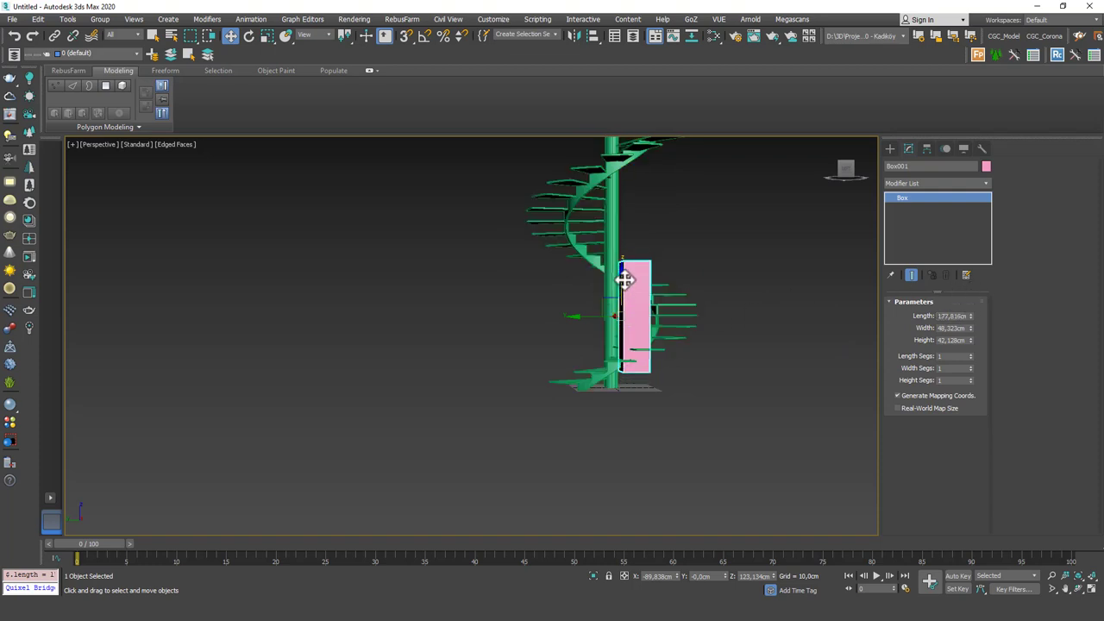
{"action": "left_click_drag", "start_coordinate": [625, 279], "coordinate": [626, 255]}
{"action": "middle_click_drag", "start_coordinate": [639, 295], "coordinate": [746, 327], "text": "alt"}
{"action": "scroll", "coordinate": [746, 327], "scroll_direction": "down", "scroll_amount": 3}
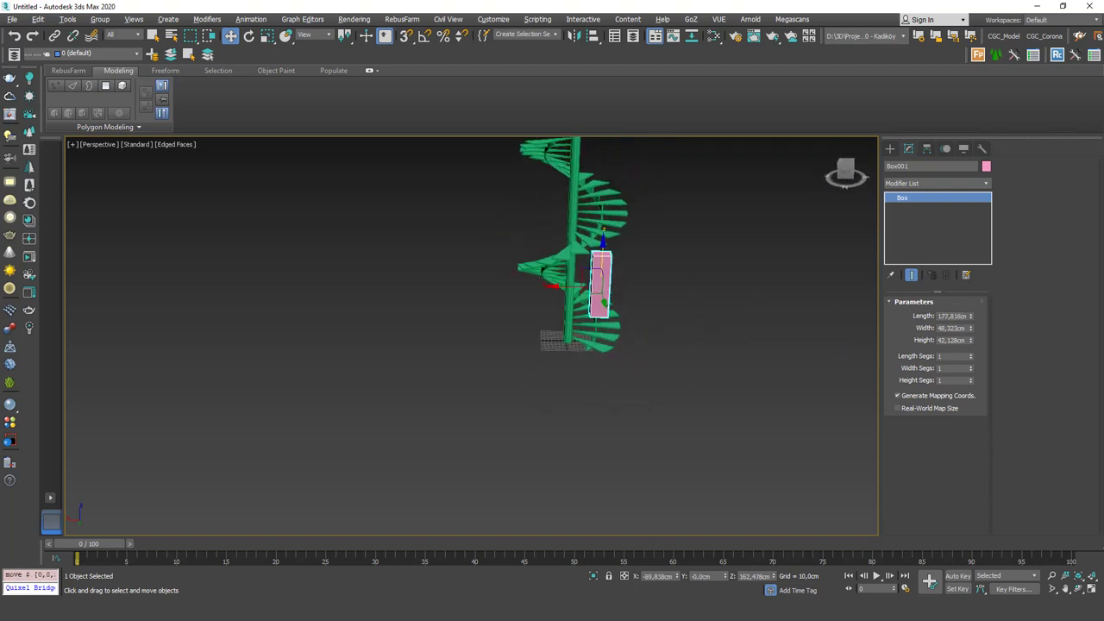
- Delete the spiral stair and the box, and reframe the empty perspective view on the home grid
{"action": "middle_click_drag", "start_coordinate": [586, 276], "coordinate": [757, 317], "text": "alt"}
{"action": "scroll", "coordinate": [544, 266], "scroll_direction": "down", "scroll_amount": 2}
{"action": "left_click", "coordinate": [757, 317]}
{"action": "left_click", "coordinate": [587, 289]}
{"action": "left_click", "coordinate": [622, 261]}
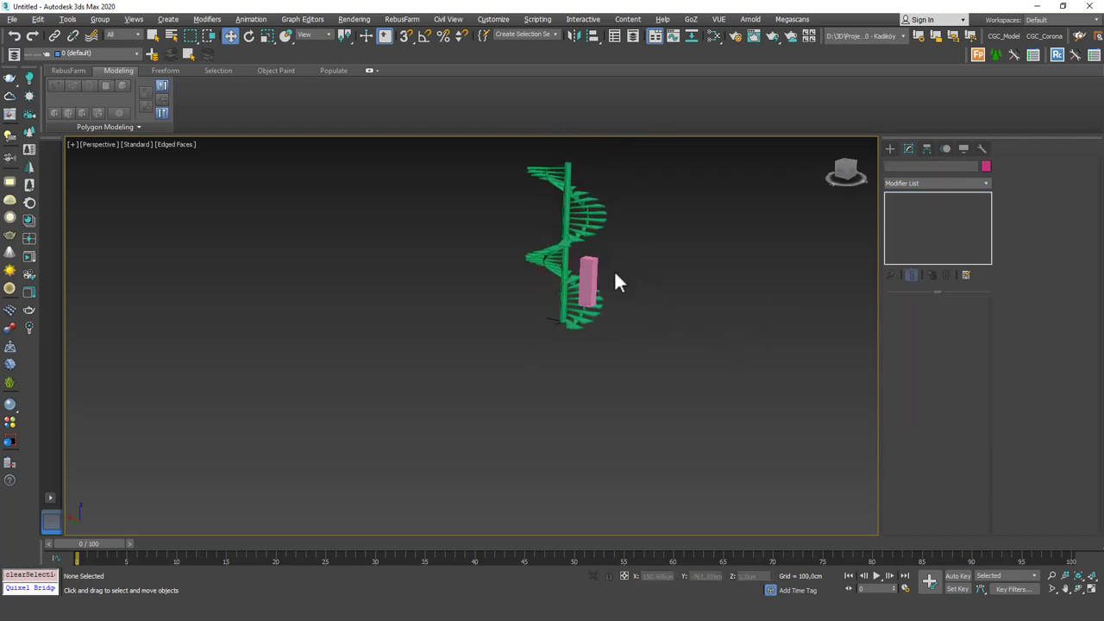
{"action": "key", "text": "ctrl+a"}
{"action": "key", "text": "Delete"}
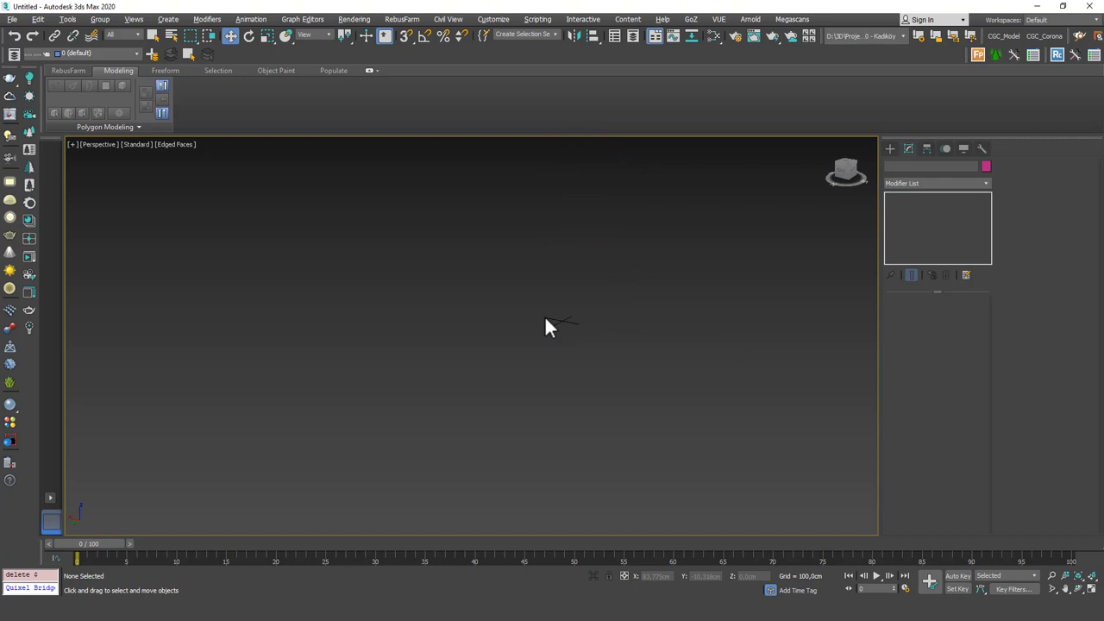
{"action": "key", "text": "z"}
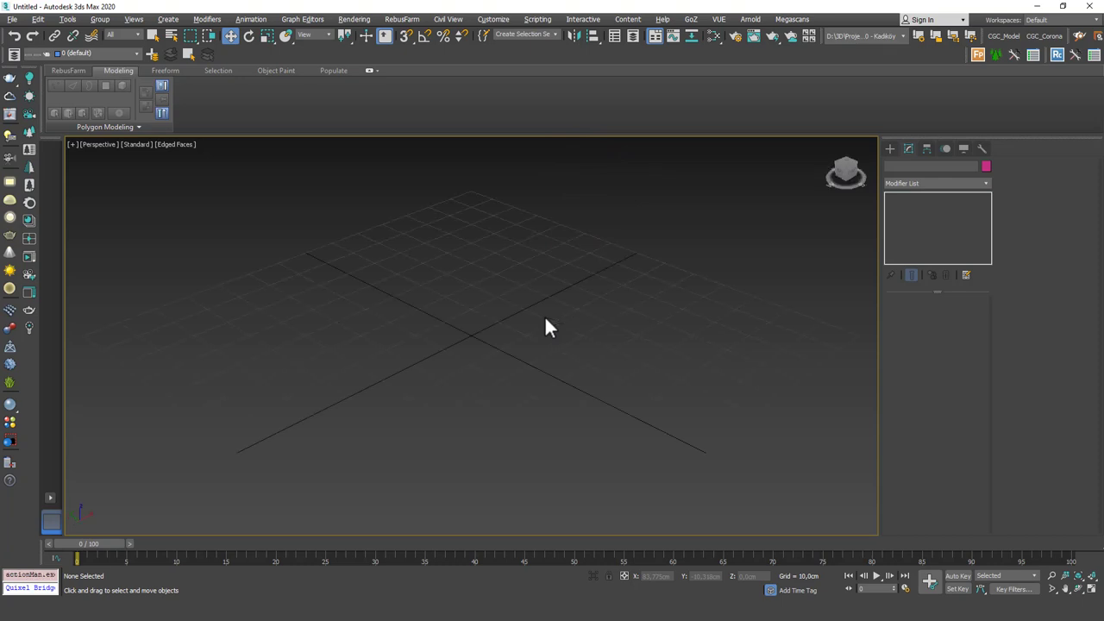